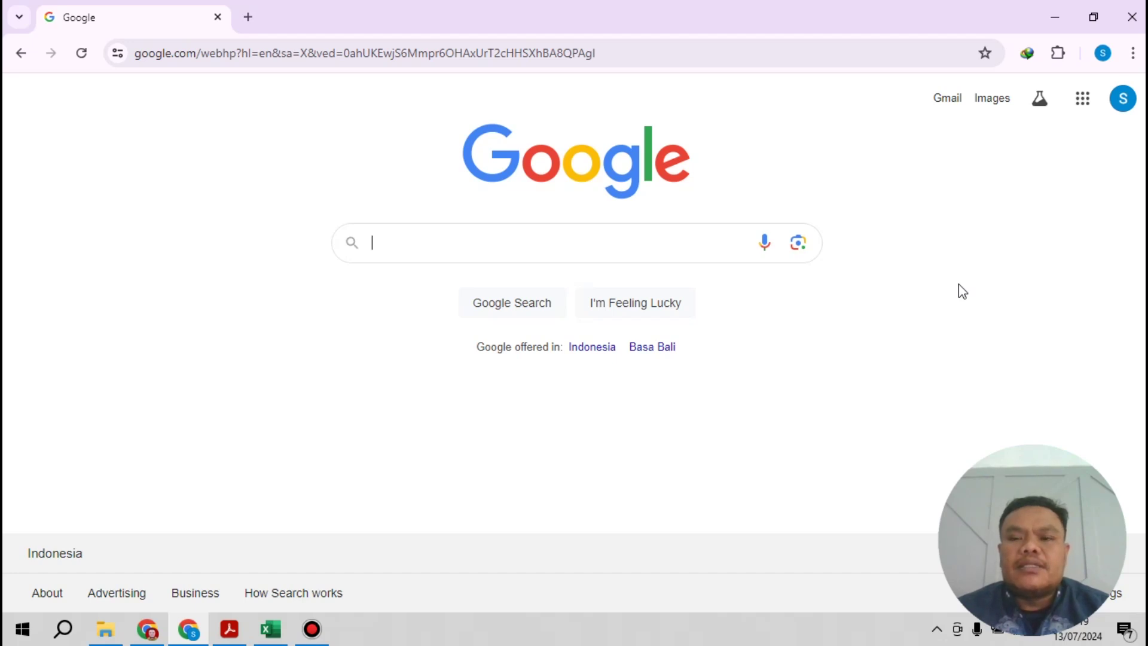
Check which Google account is signed in, close the account details, and open Gmail.
click(1123, 101)
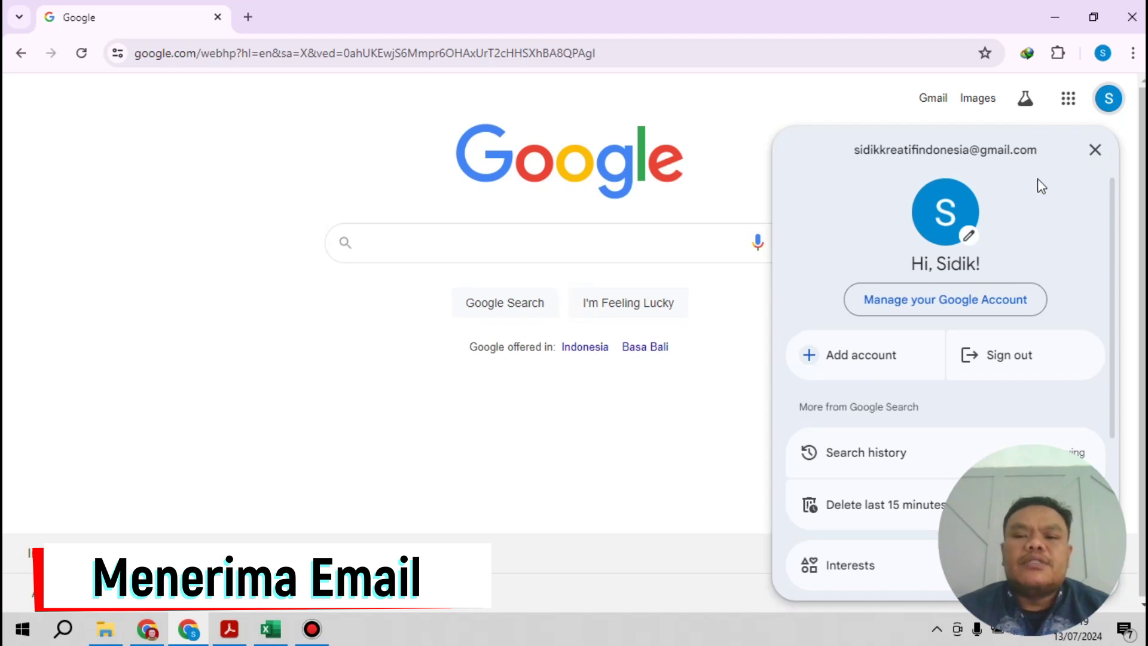
click(1095, 149)
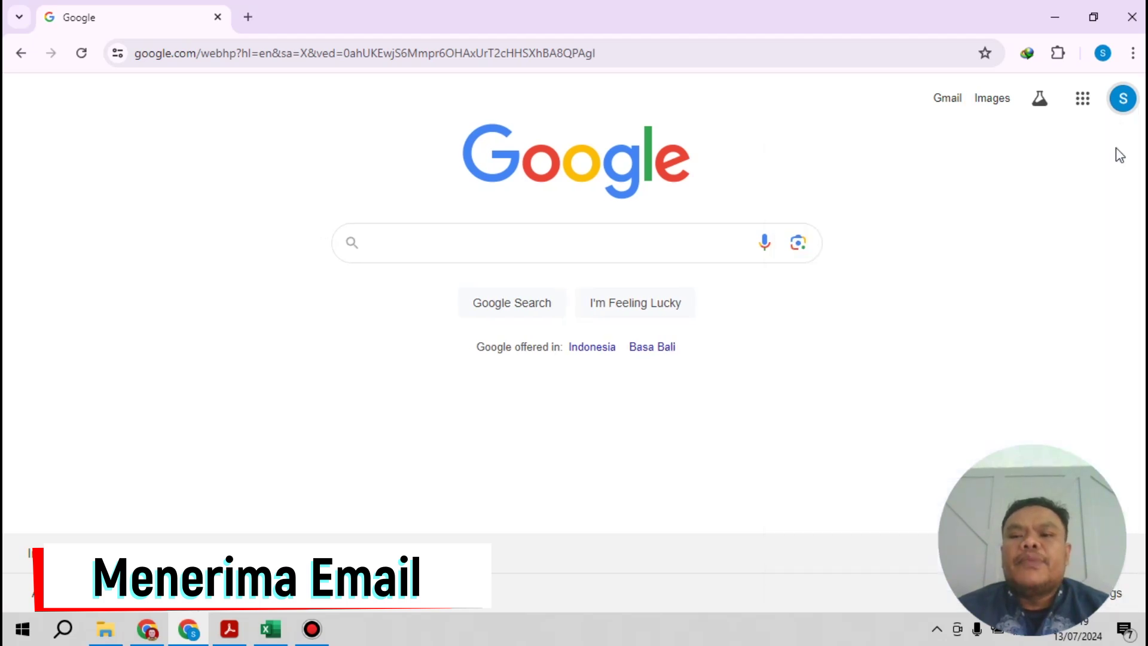
click(949, 98)
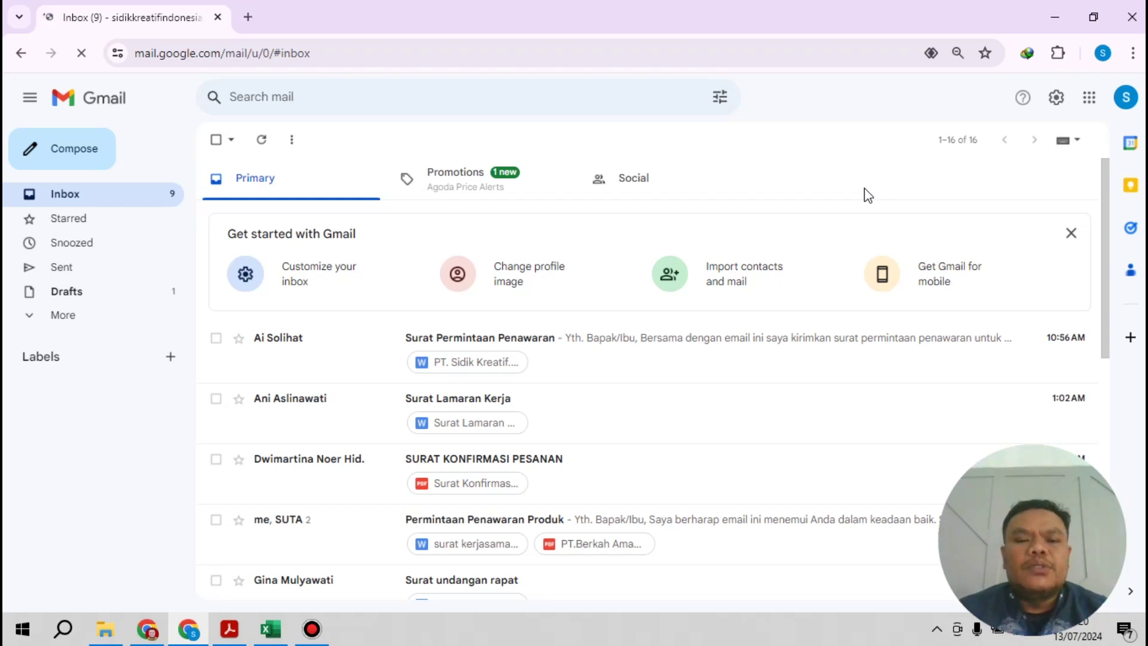
Look through the inbox messages and read the "Surat Permintaan Penawaran" email down to its attachment.
scroll(868, 195, down, 1)
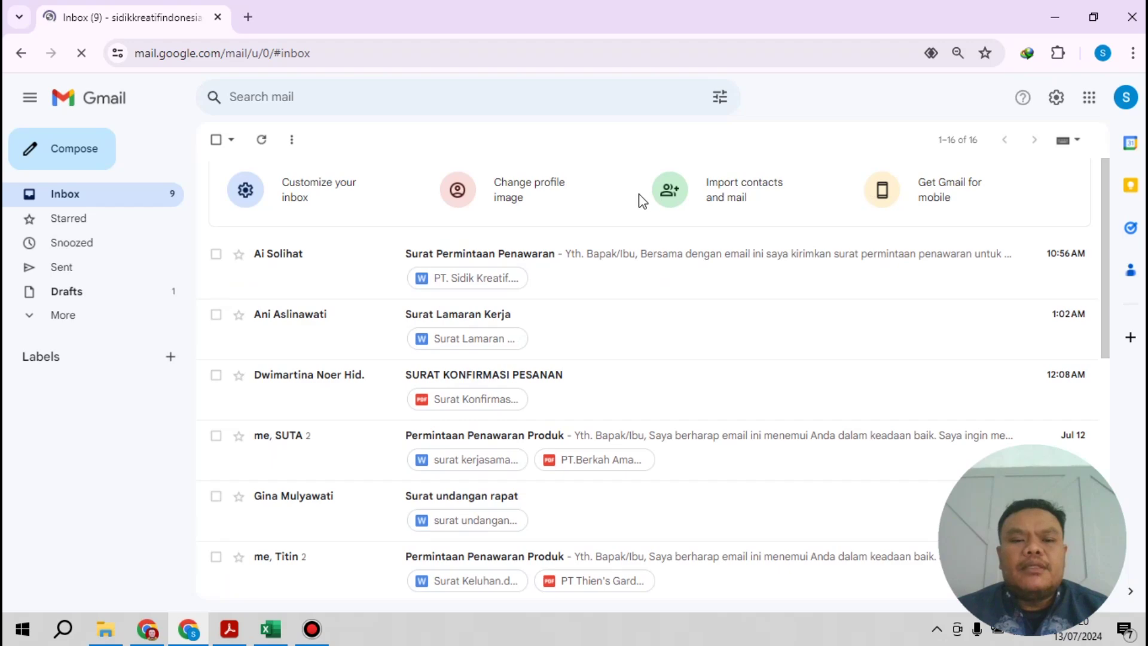
scroll(643, 206, down, 1)
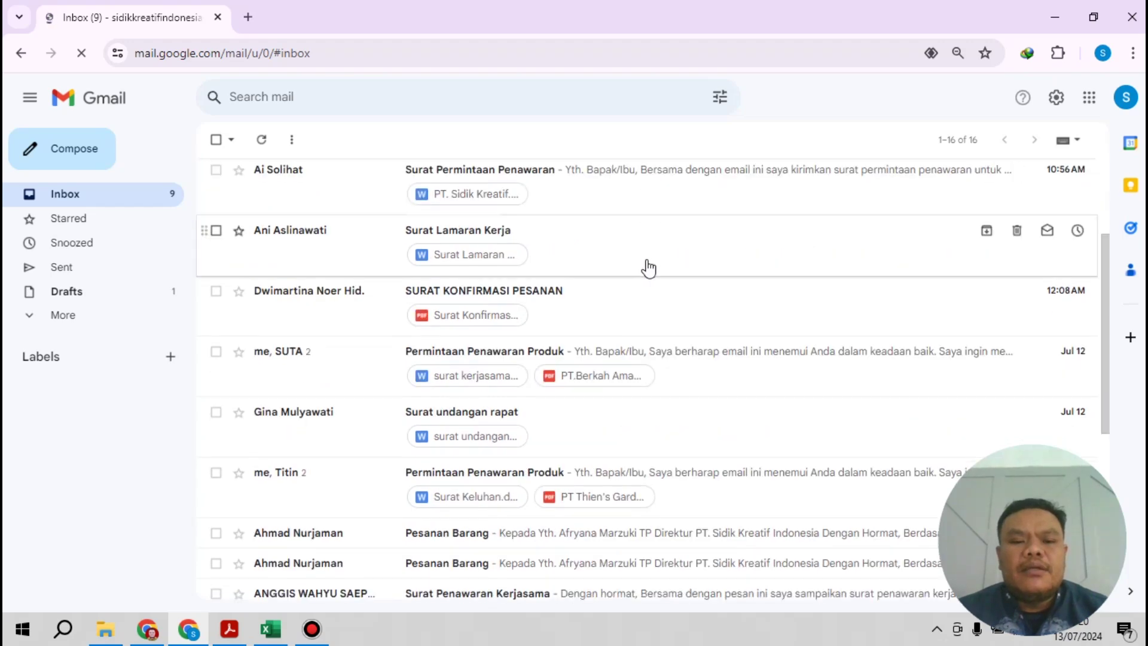
scroll(646, 266, down, 1)
scroll(646, 267, down, 1)
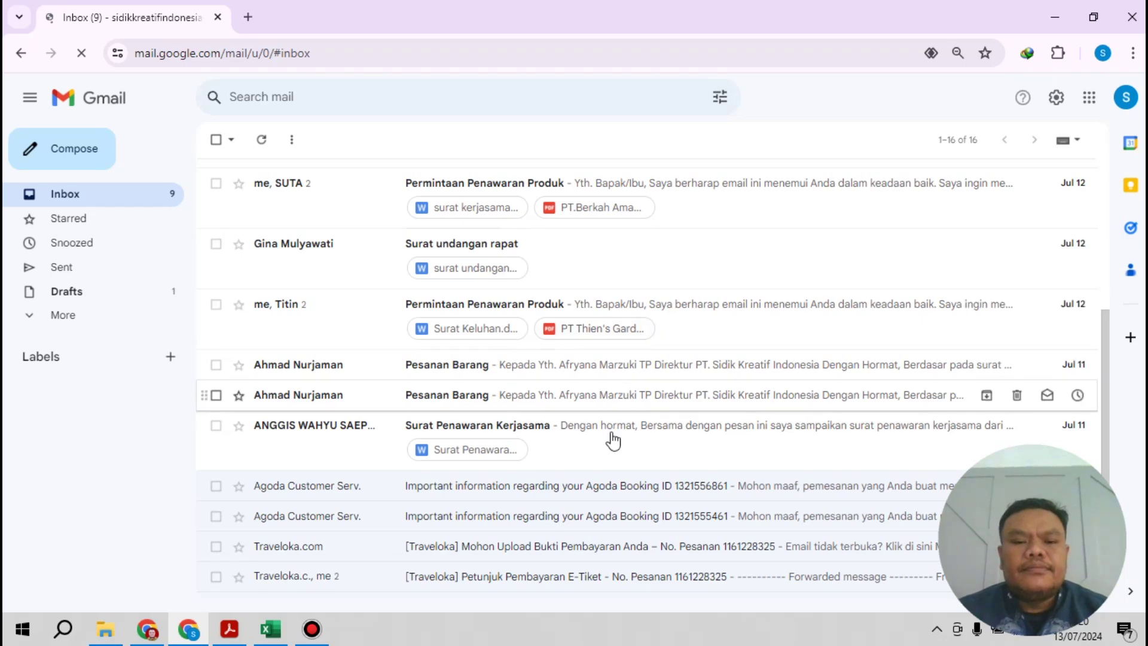
scroll(598, 348, up, 3)
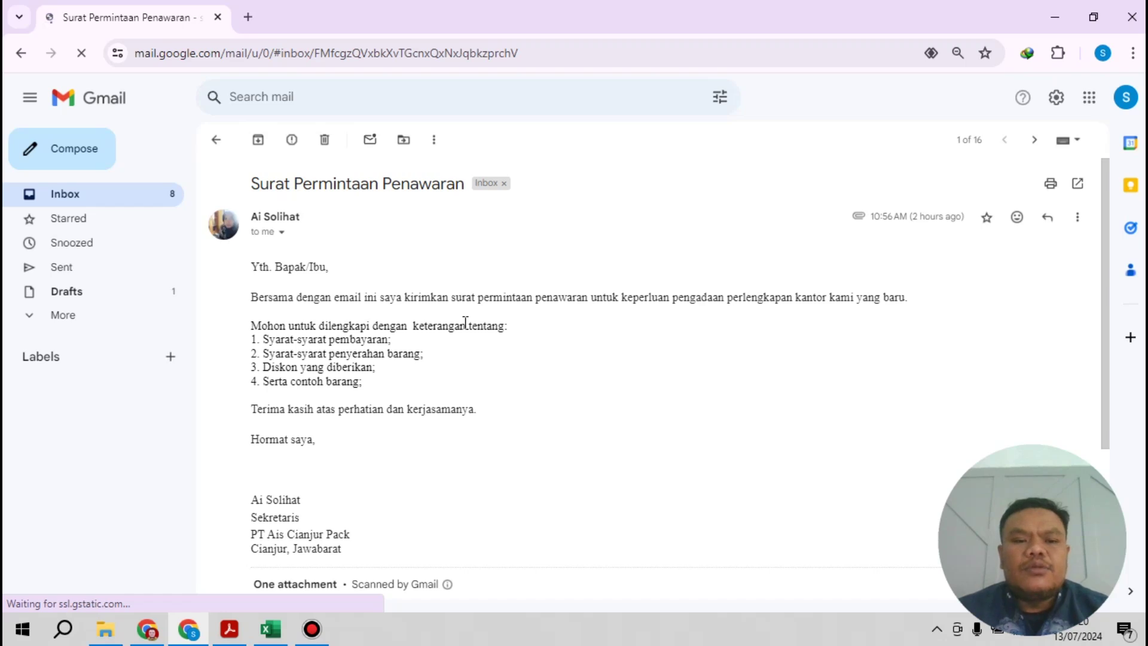
scroll(477, 326, down, 4)
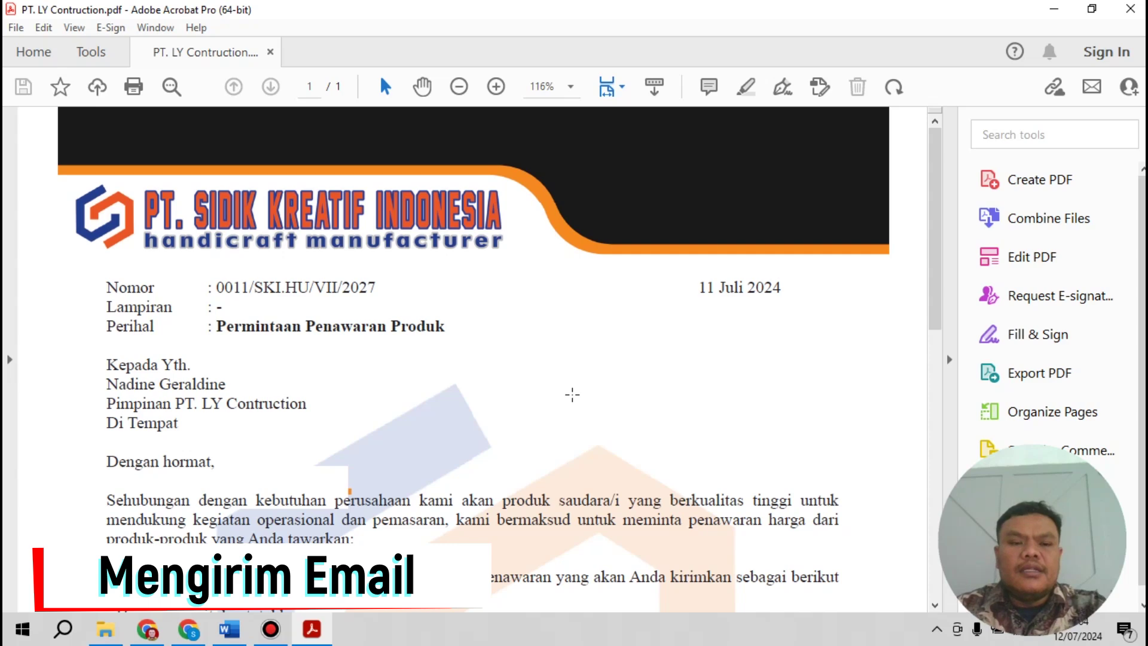
Read the "Permintaan Penawaran Produk" letter in PT. LY Contruction.pdf, including its addressee and requested quotation details.
scroll(461, 380, down, 1)
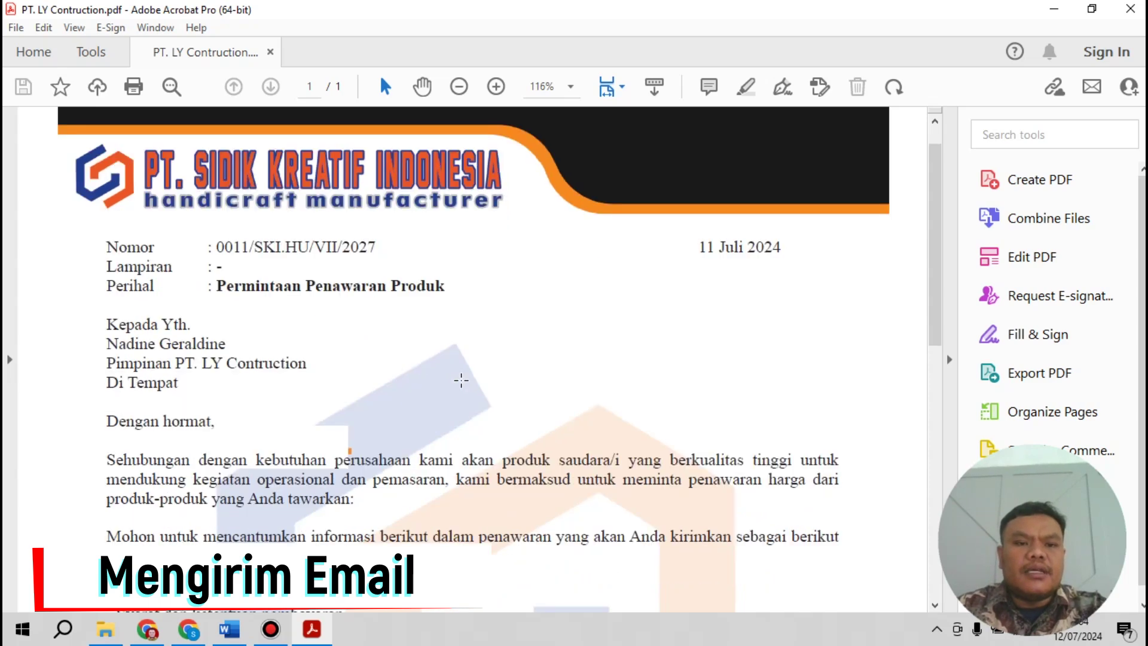
scroll(475, 385, down, 1)
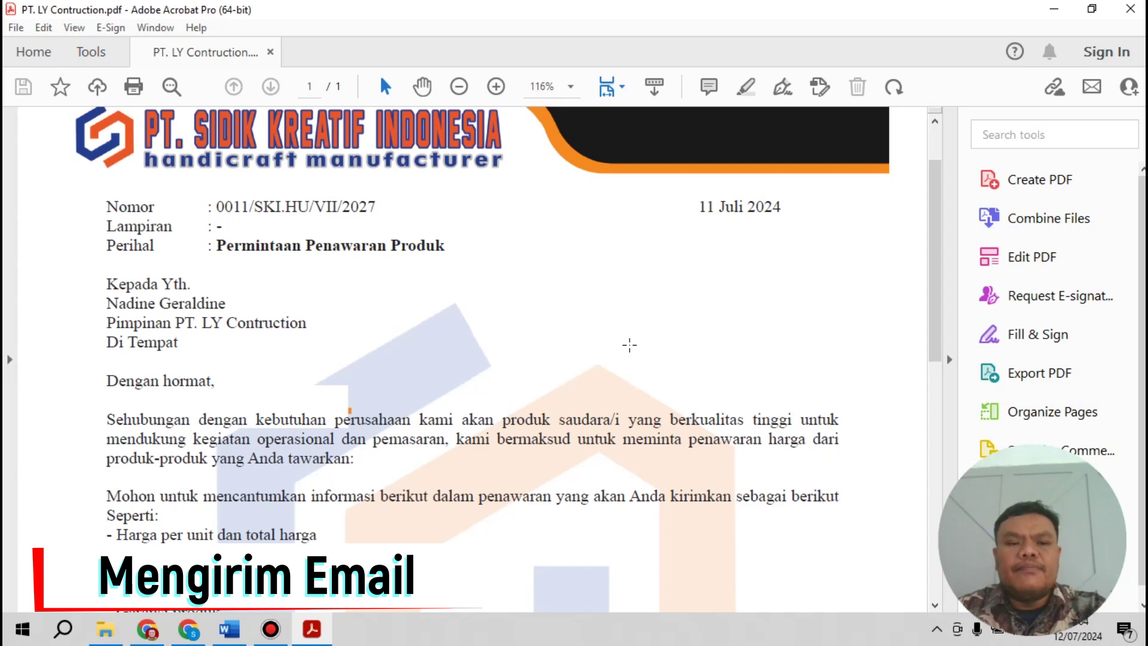
scroll(630, 345, down, 1)
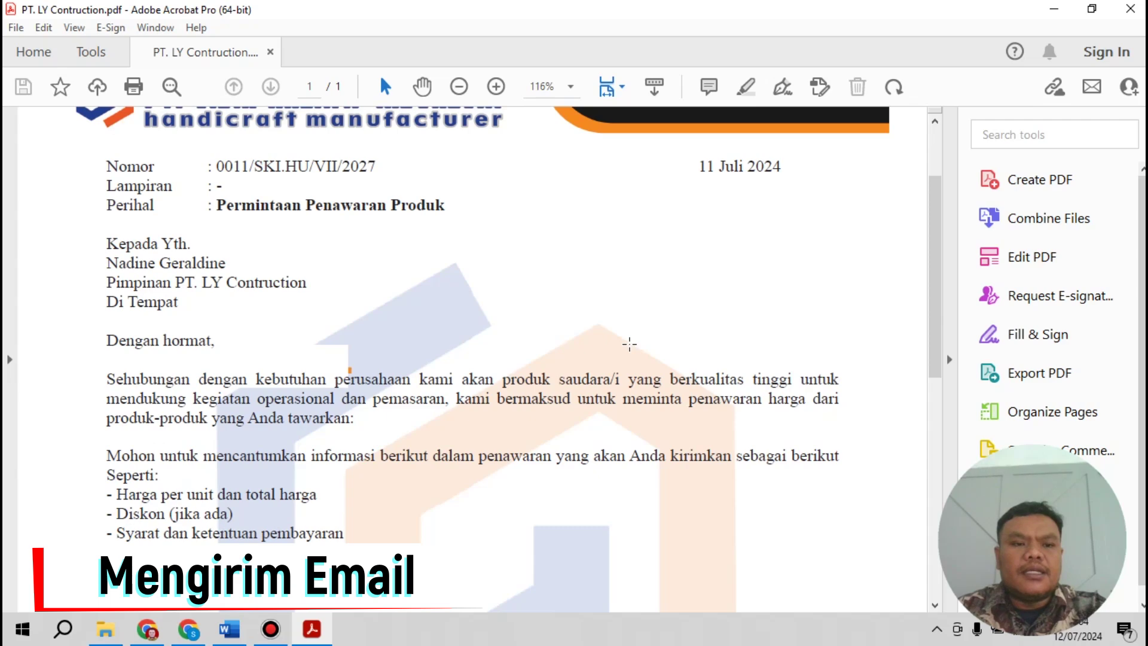
scroll(630, 343, up, 2)
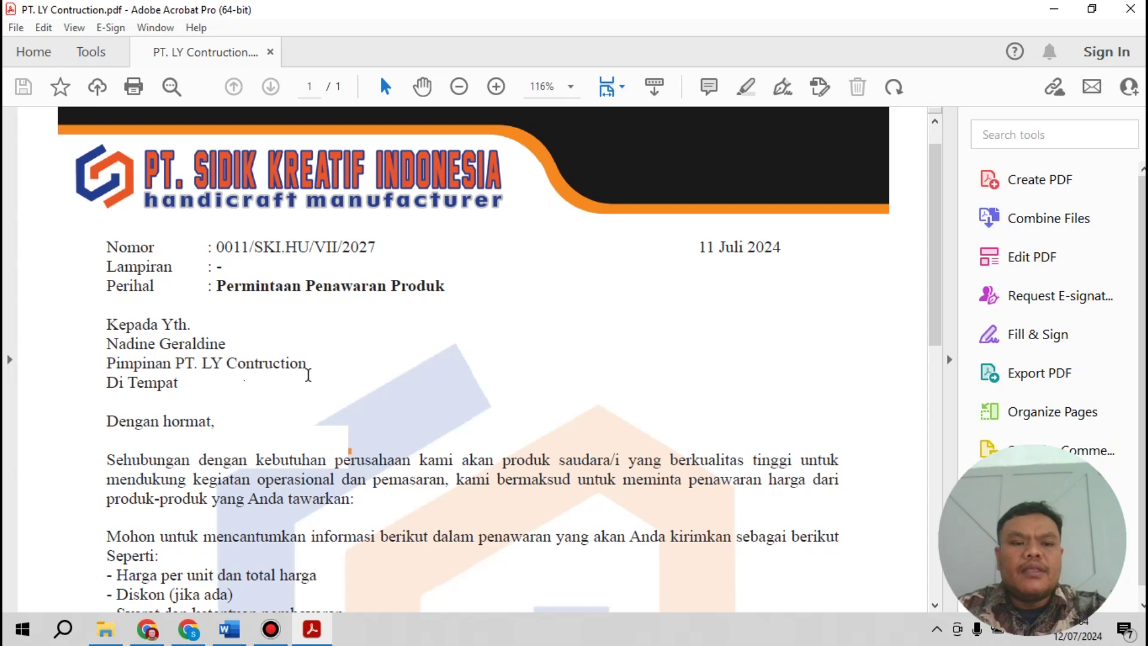
scroll(292, 401, down, 3)
scroll(374, 391, up, 3)
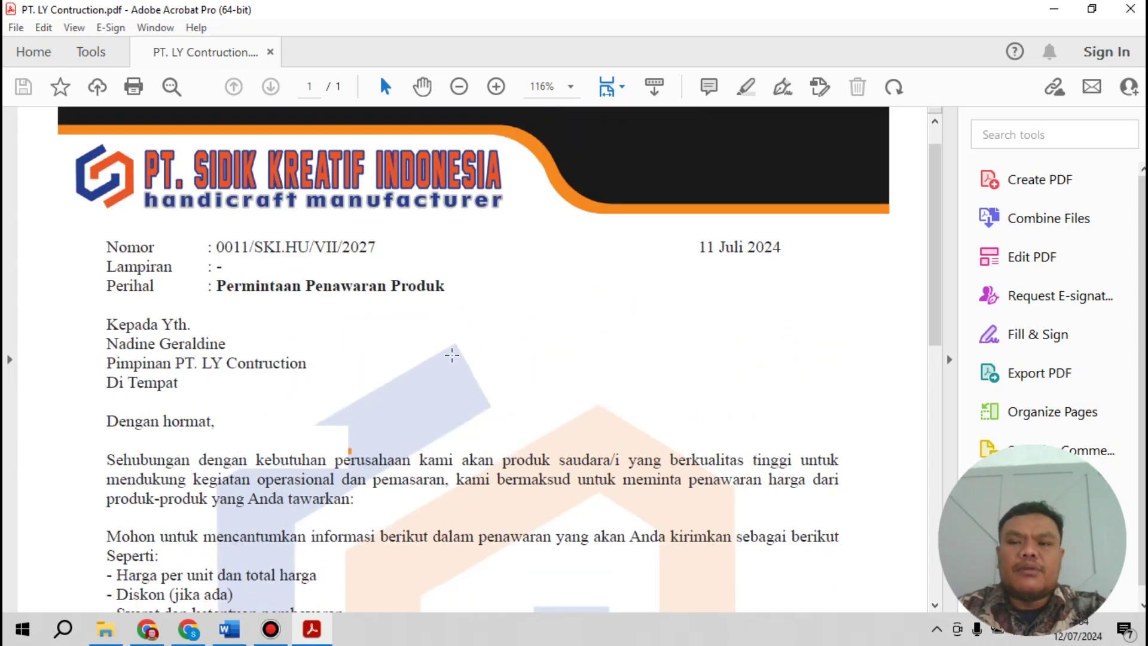
Put the PDF letter away, deselect the file in the archive folder, and open Gmail in Chrome.
click(1056, 12)
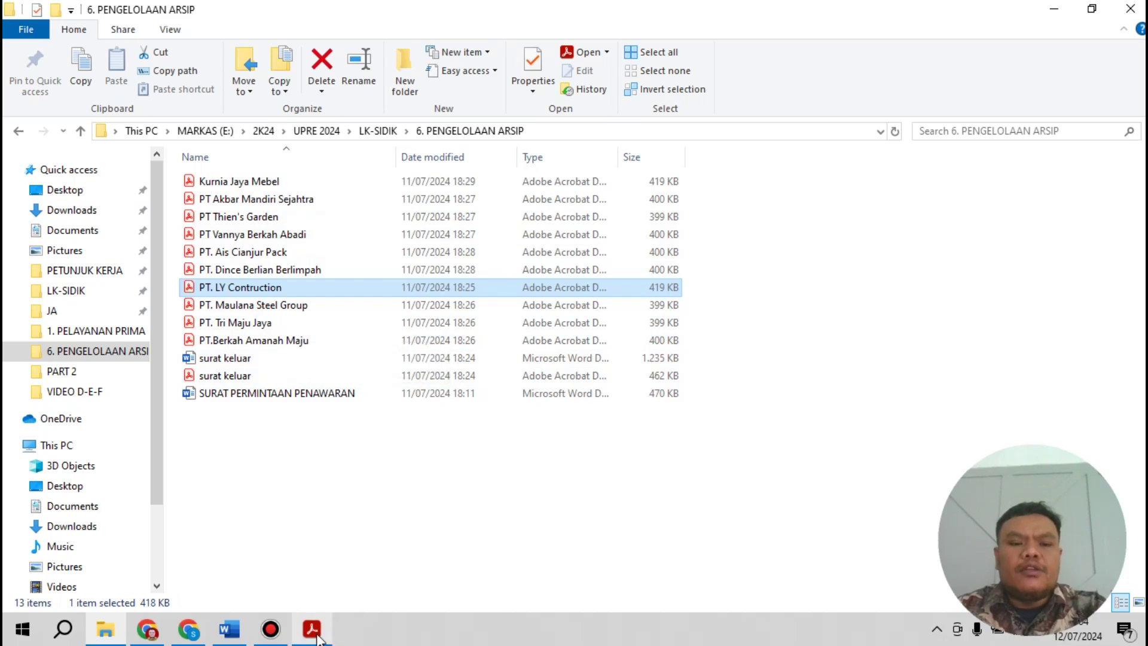
click(504, 533)
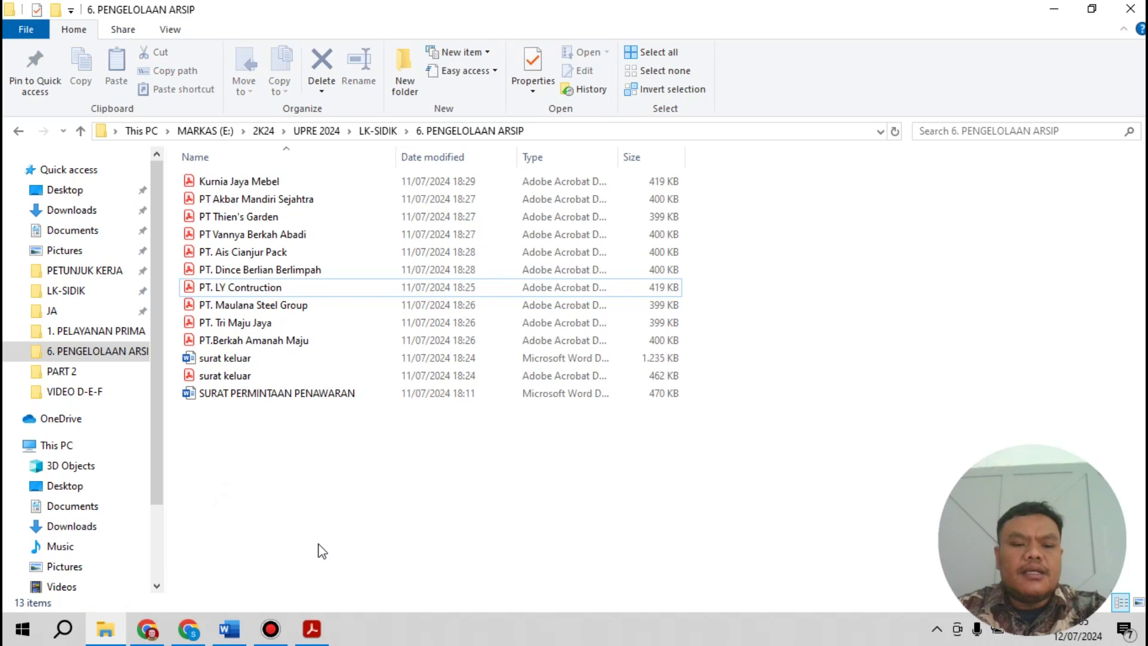
click(187, 634)
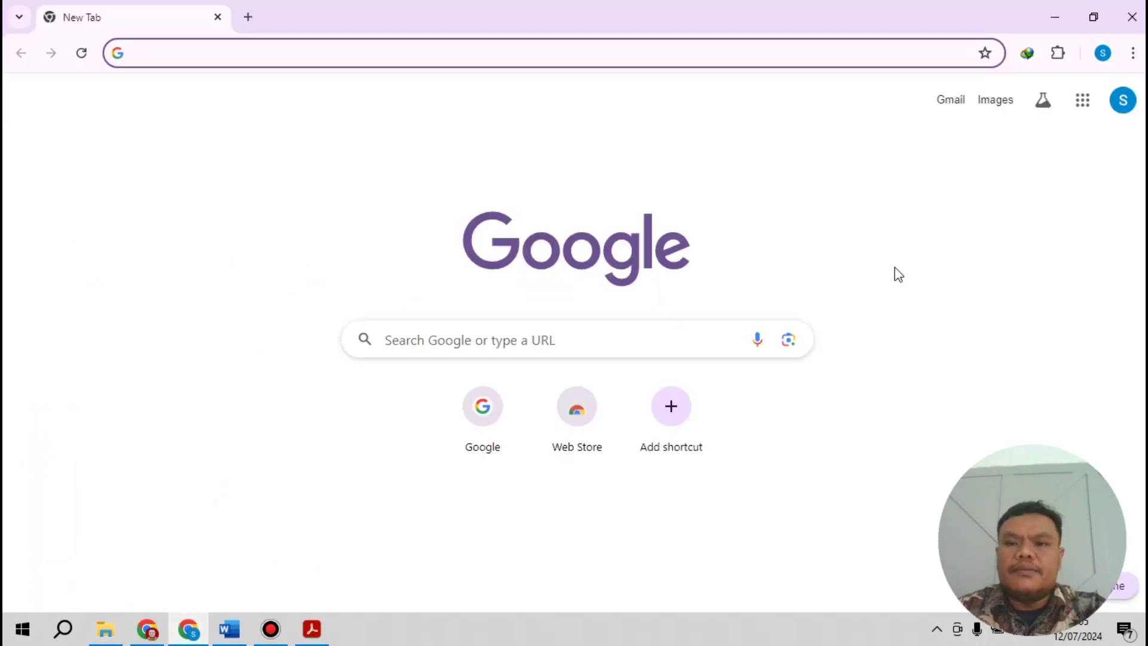
click(949, 102)
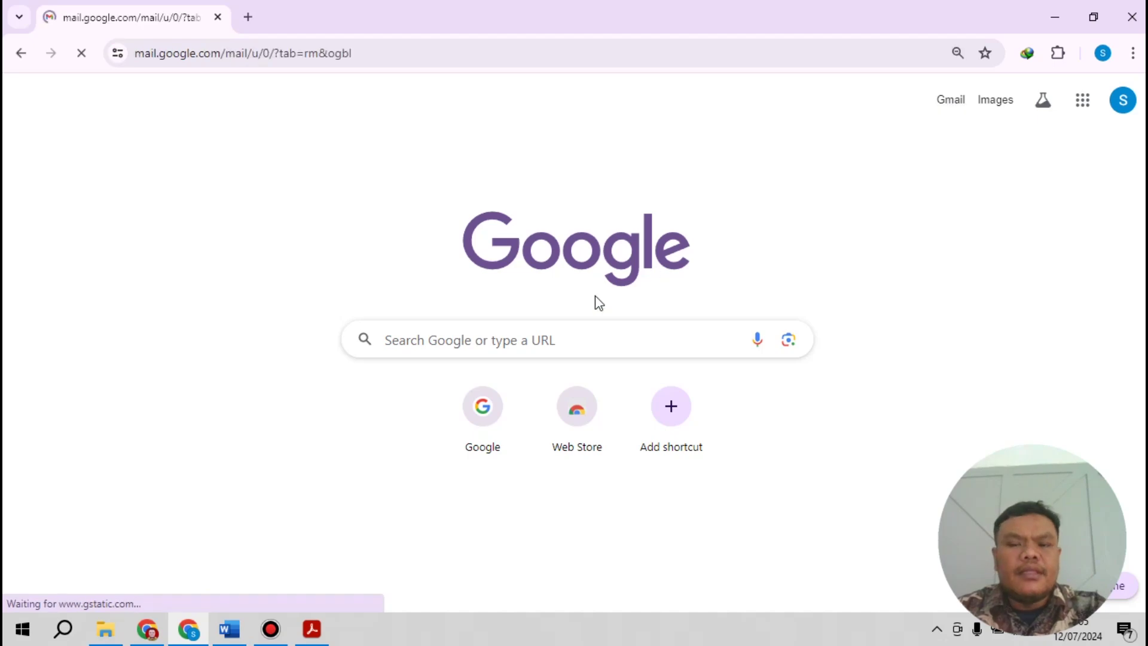
Open the "Daftar Pembuatan Surat_Pembagian Email (1)" workbook in Excel and start a new message in Gmail.
click(23, 629)
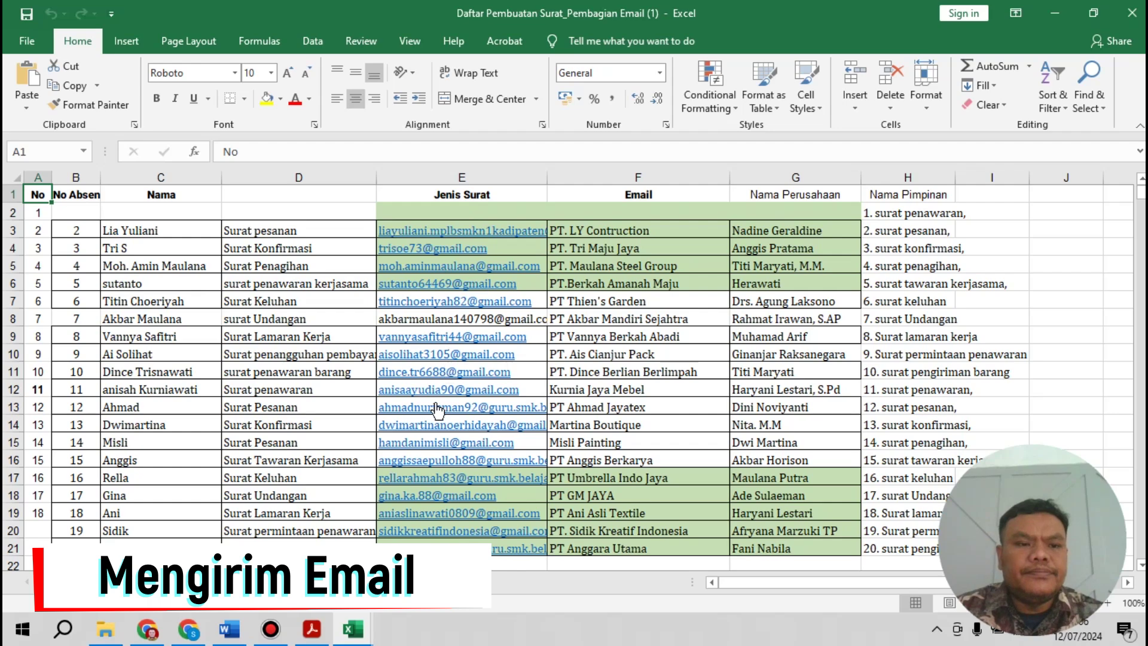
click(189, 628)
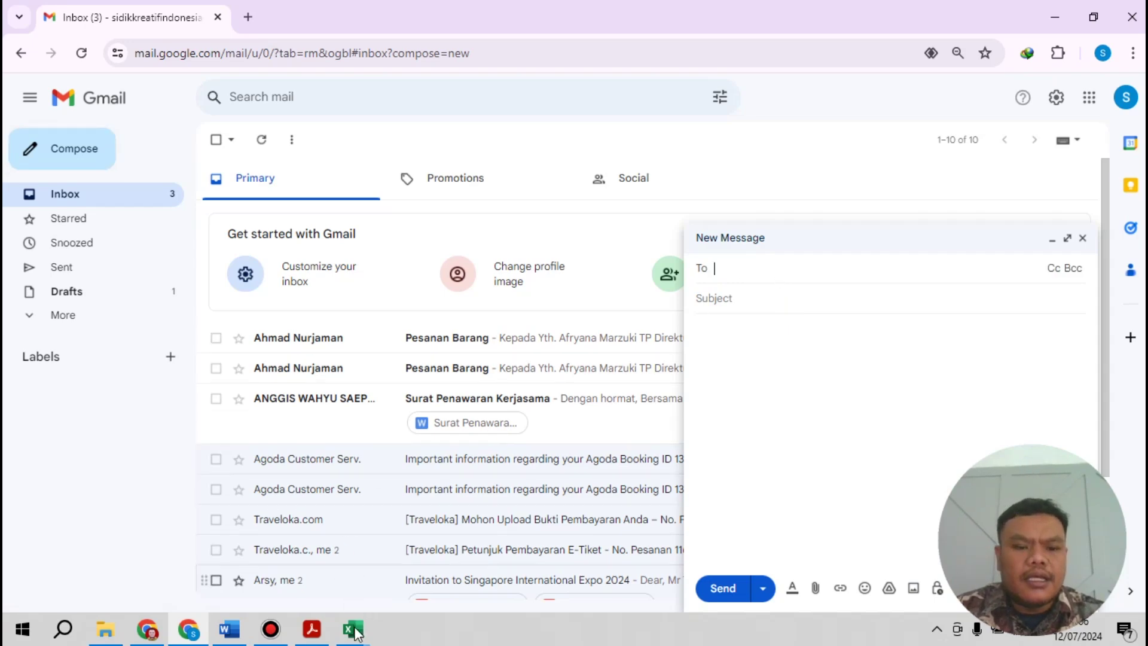
Copy the PT. LY Contruction contact's email address from cell E3 in Excel into the new Gmail message as the recipient.
mouse_move(353, 628)
click(426, 561)
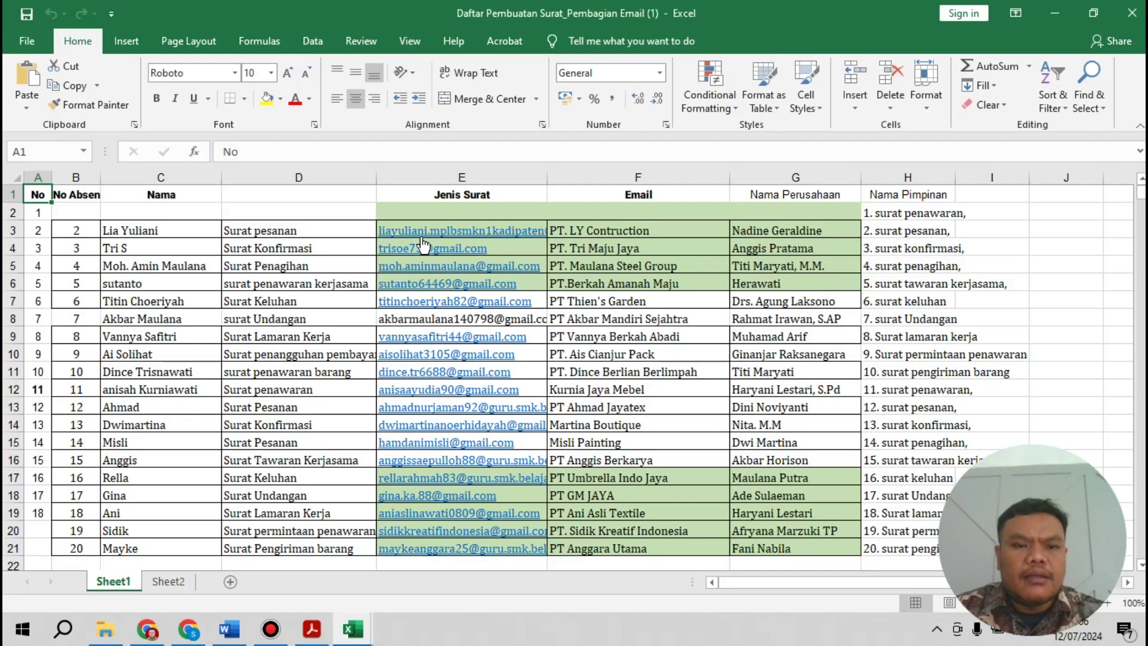
right_click(450, 237)
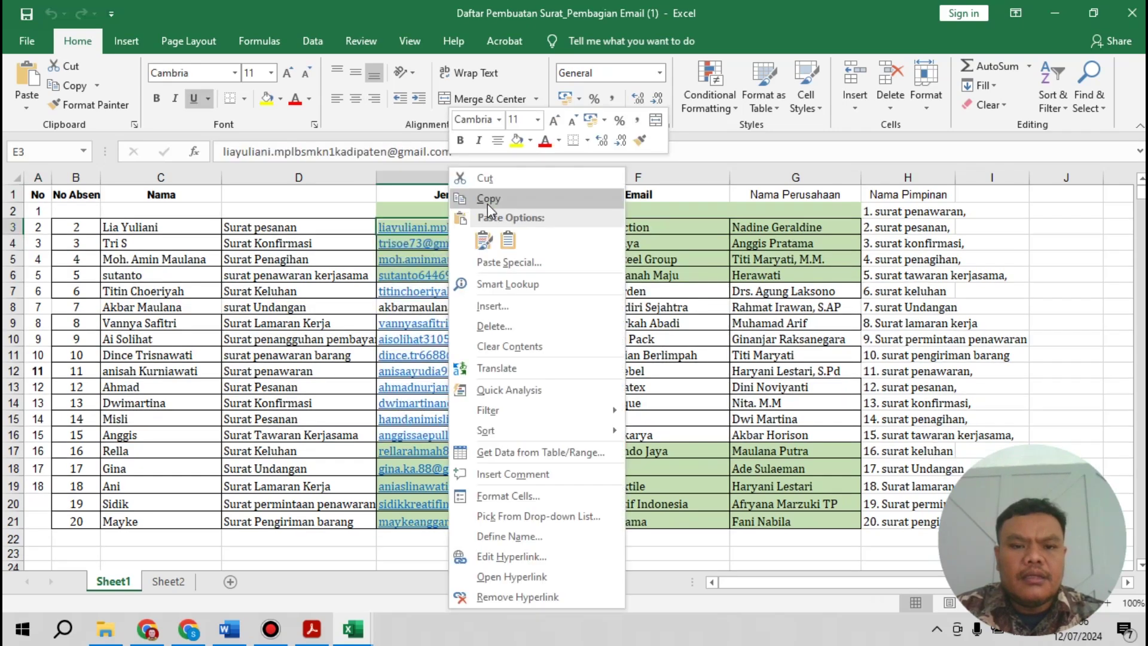
click(487, 200)
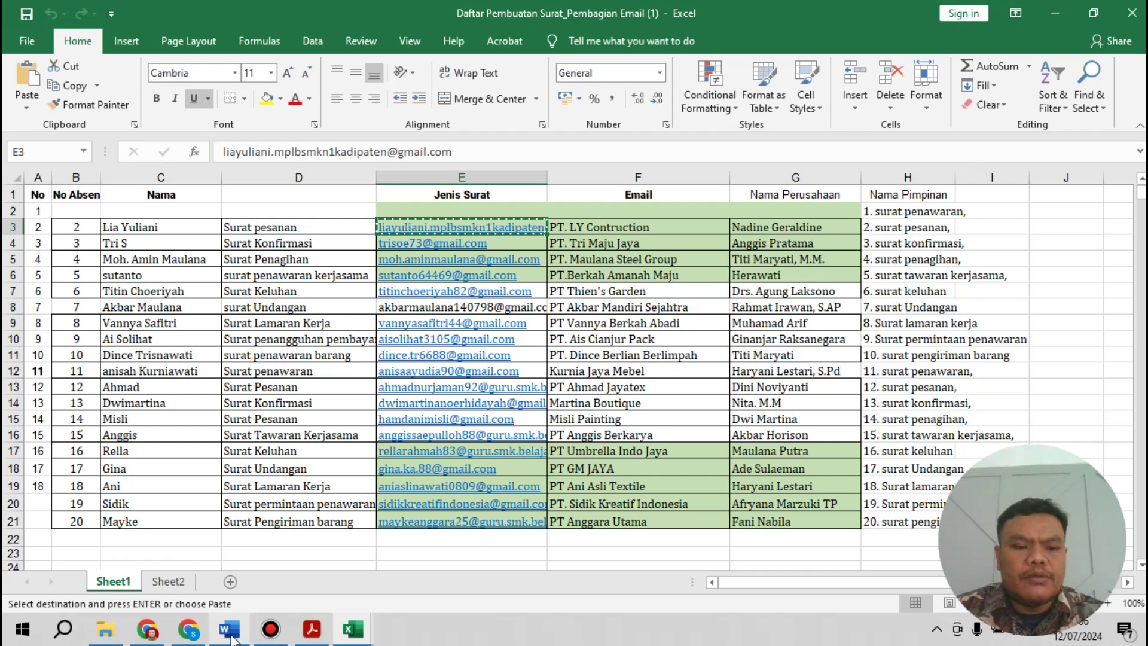
click(188, 629)
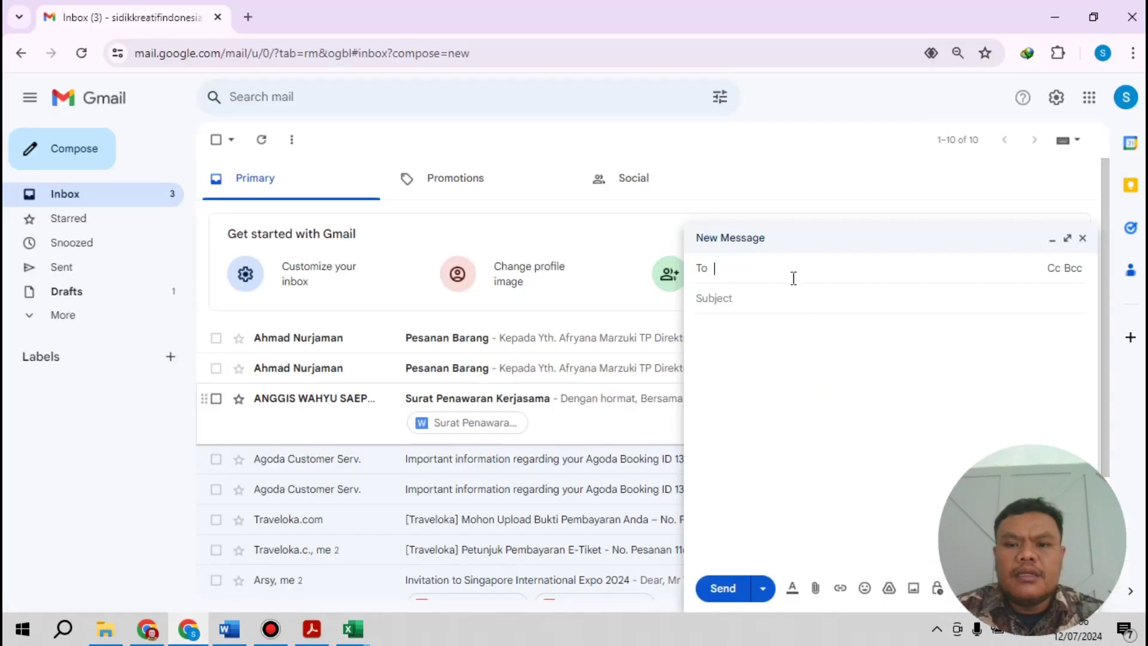
right_click(795, 276)
click(843, 433)
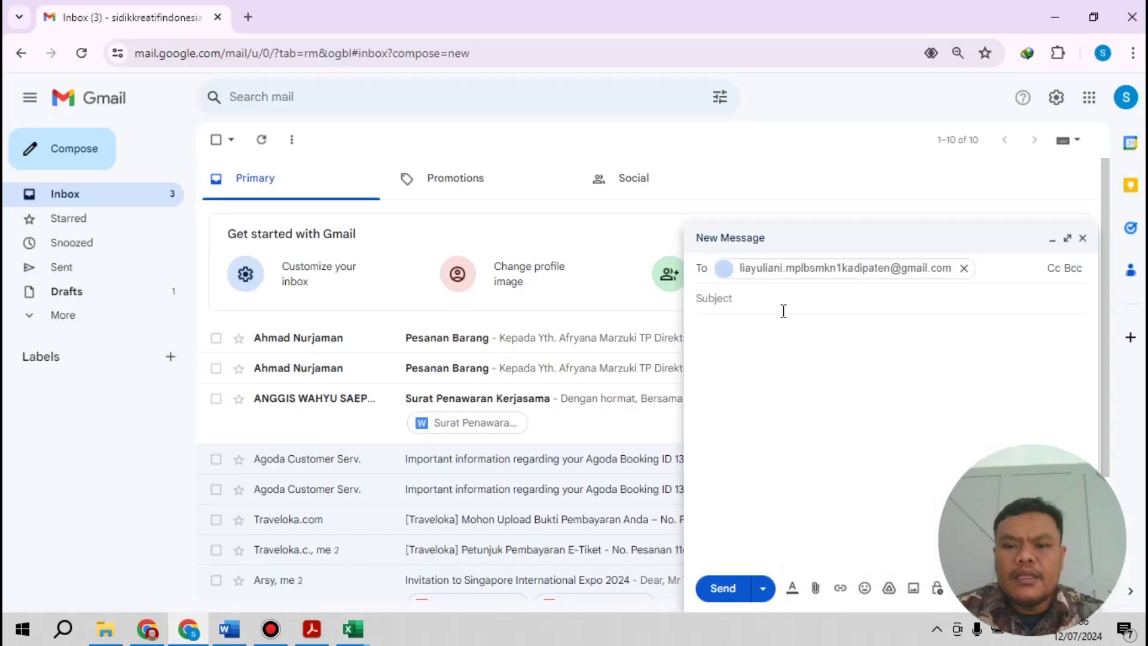
click(780, 326)
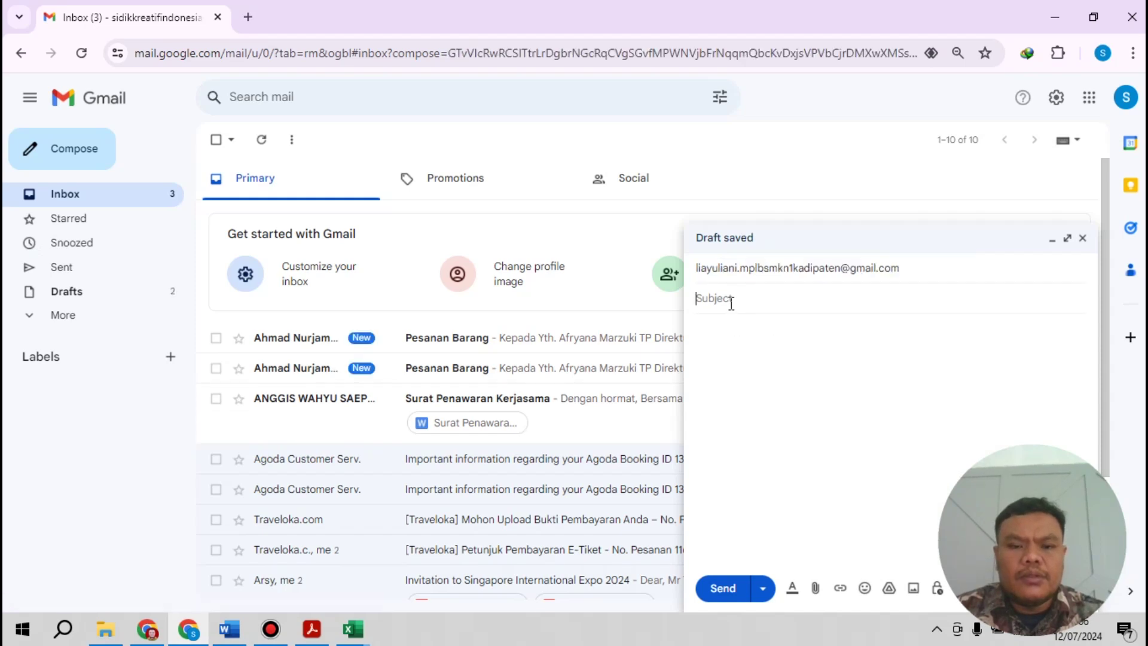
Copy "Permintaan Penawaran Produk" from the Perihal line of the PDF letter in Acrobat into the Gmail message's subject.
click(311, 629)
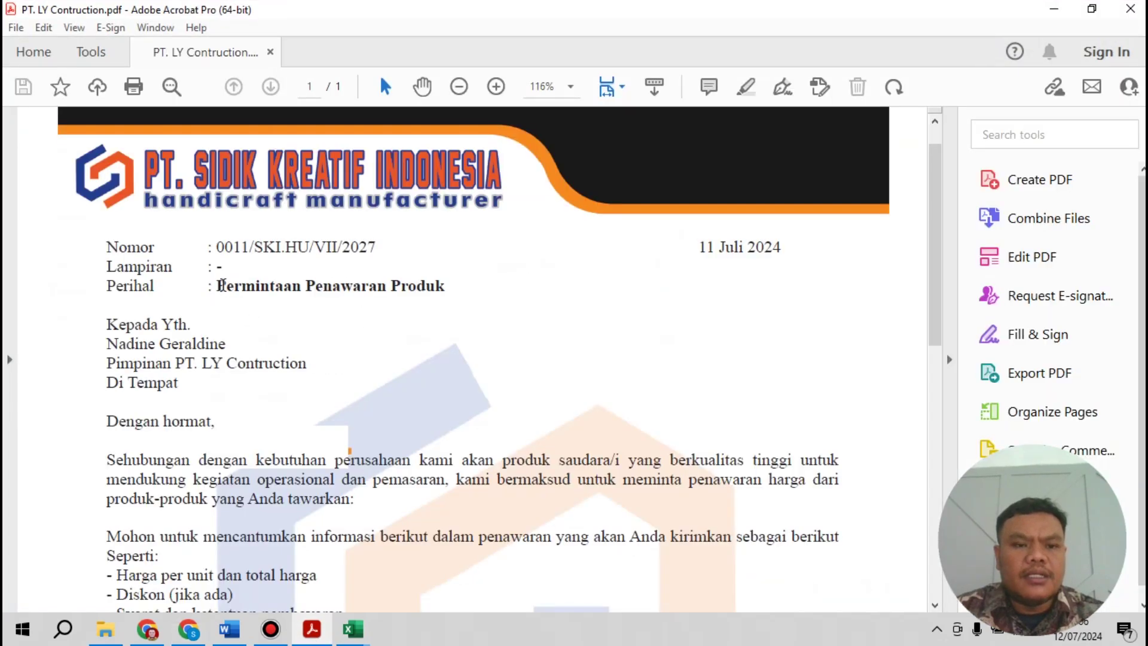
drag(226, 286, 440, 283)
right_click(435, 285)
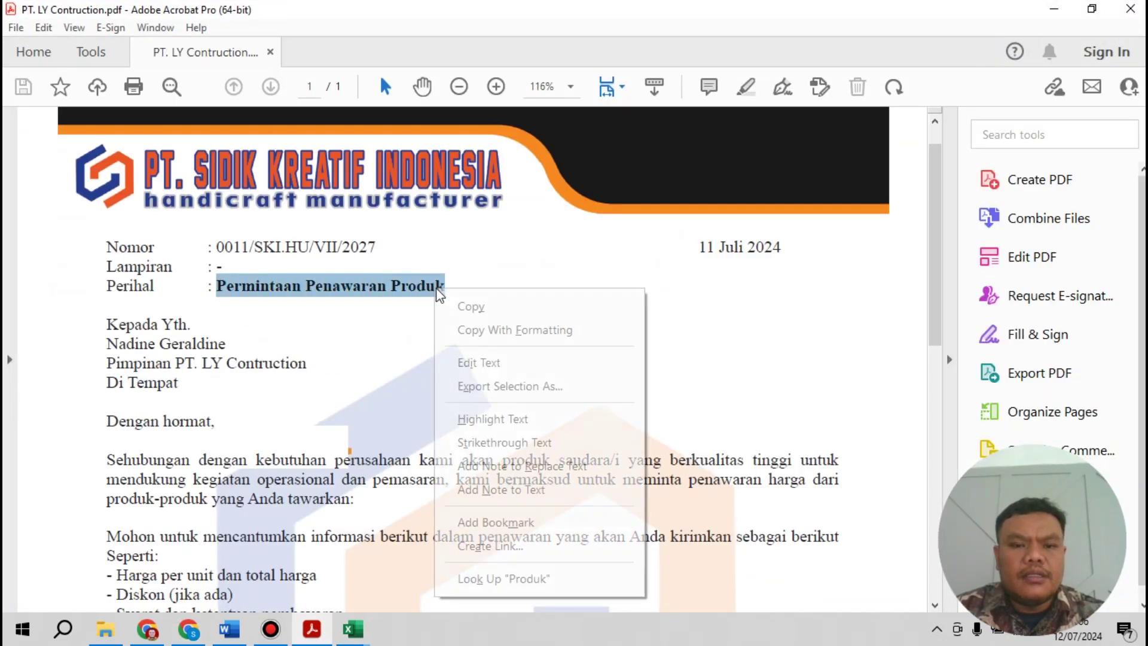
click(474, 305)
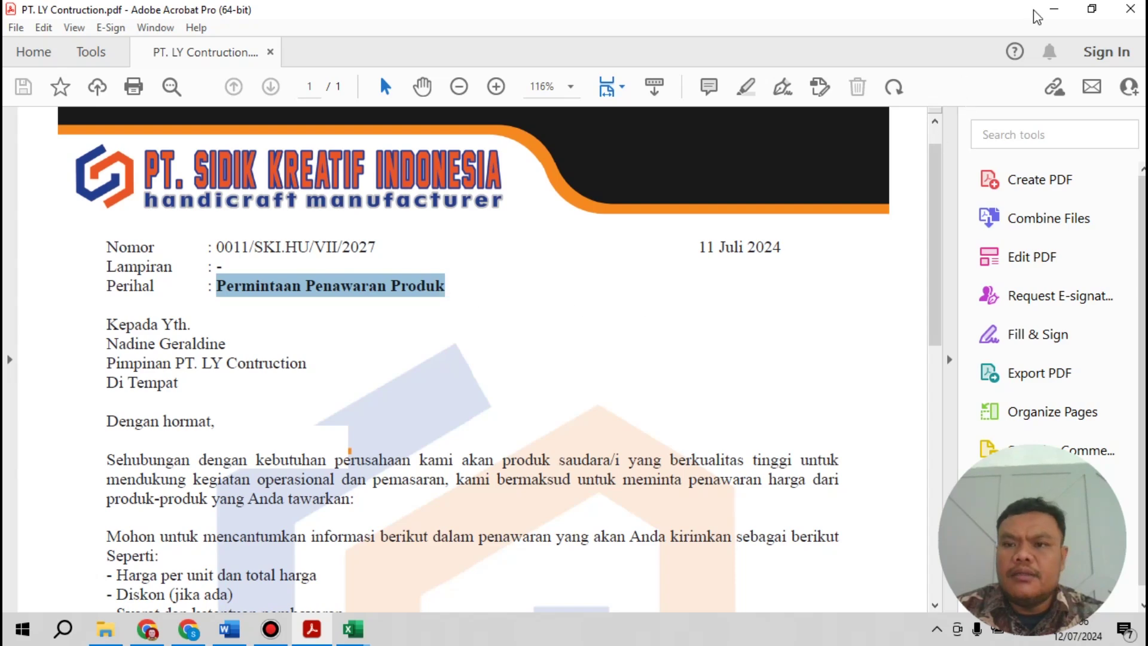
click(1053, 17)
right_click(771, 297)
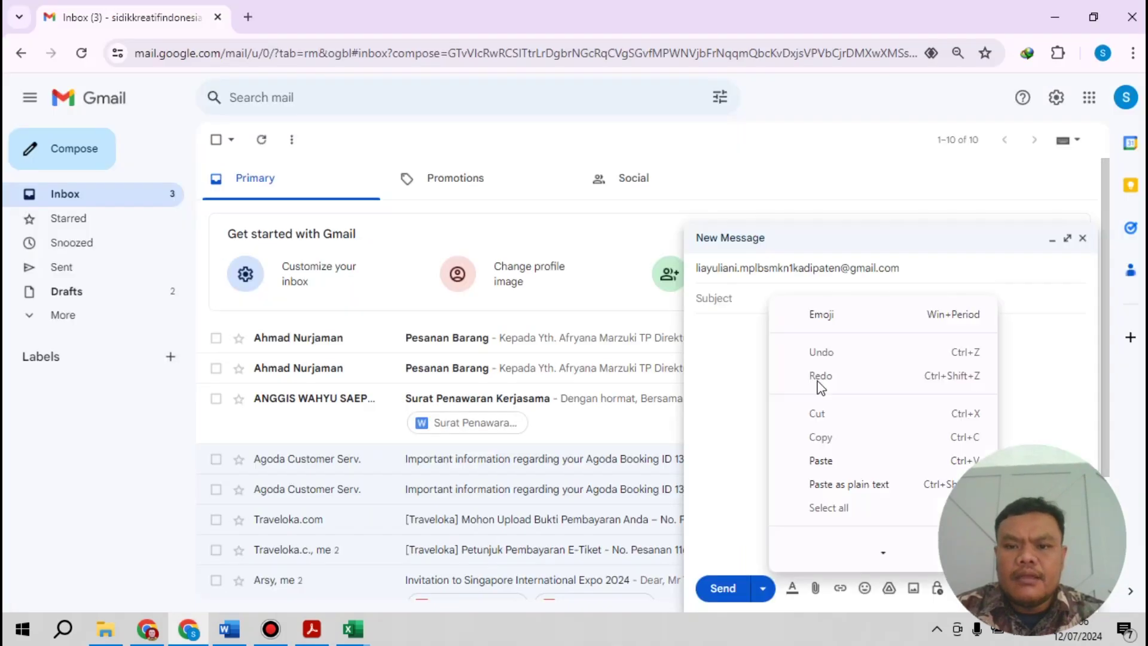
click(820, 460)
Copy the entire prepared email text from Document1 in Word into the body of the Gmail message.
click(765, 343)
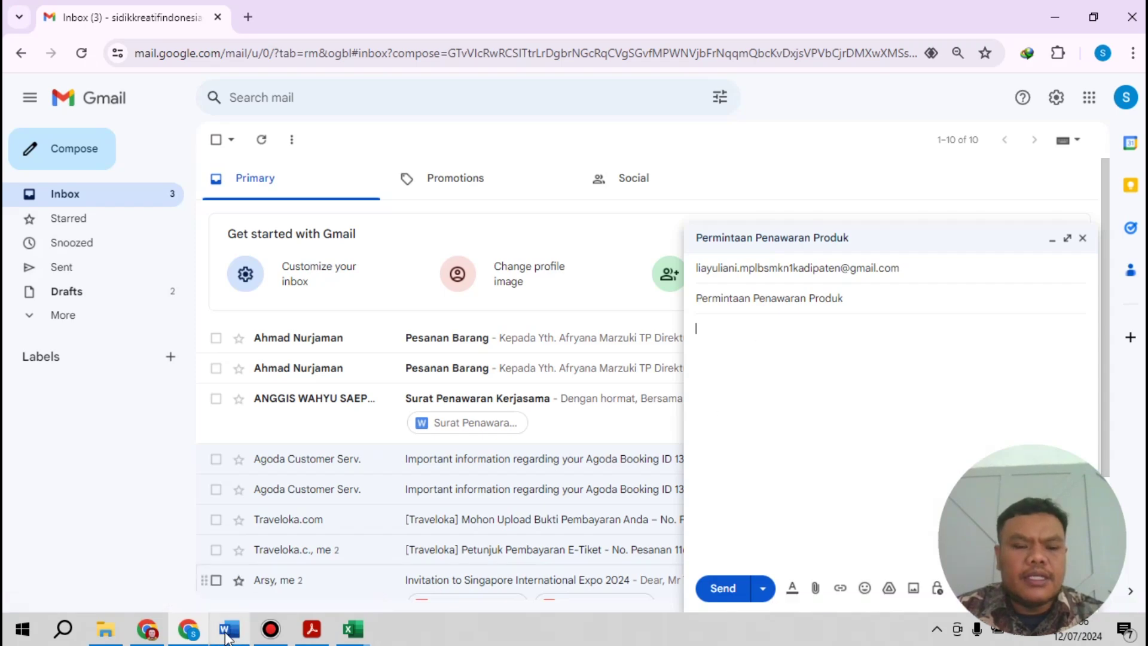
key(alt+Tab)
drag(351, 242, 512, 462)
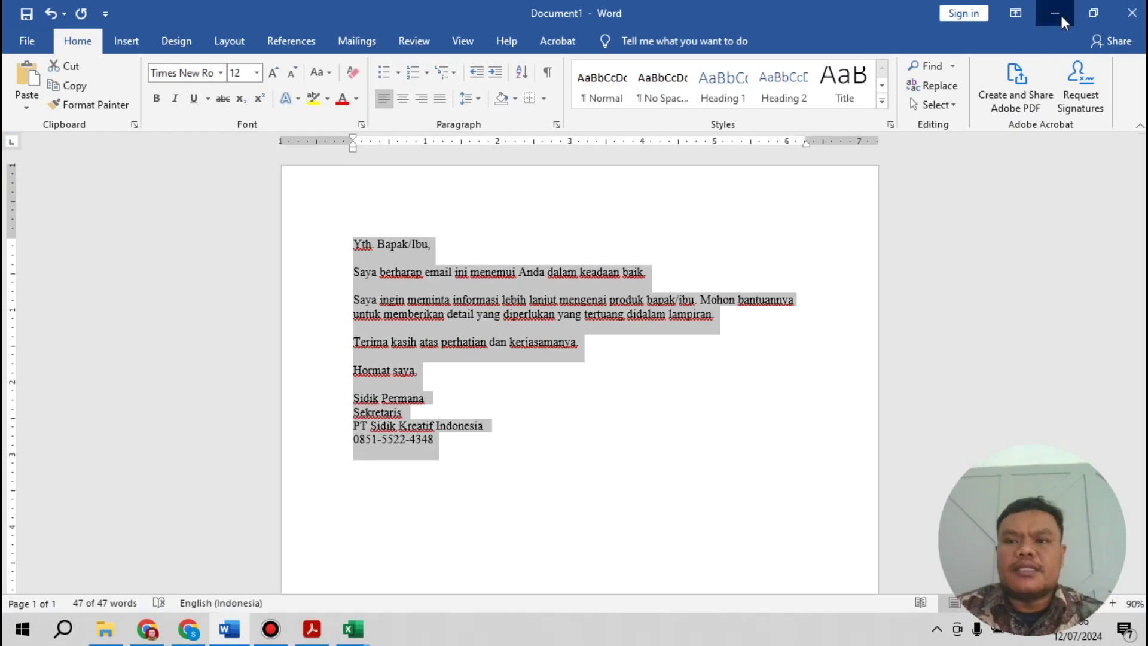
click(1054, 13)
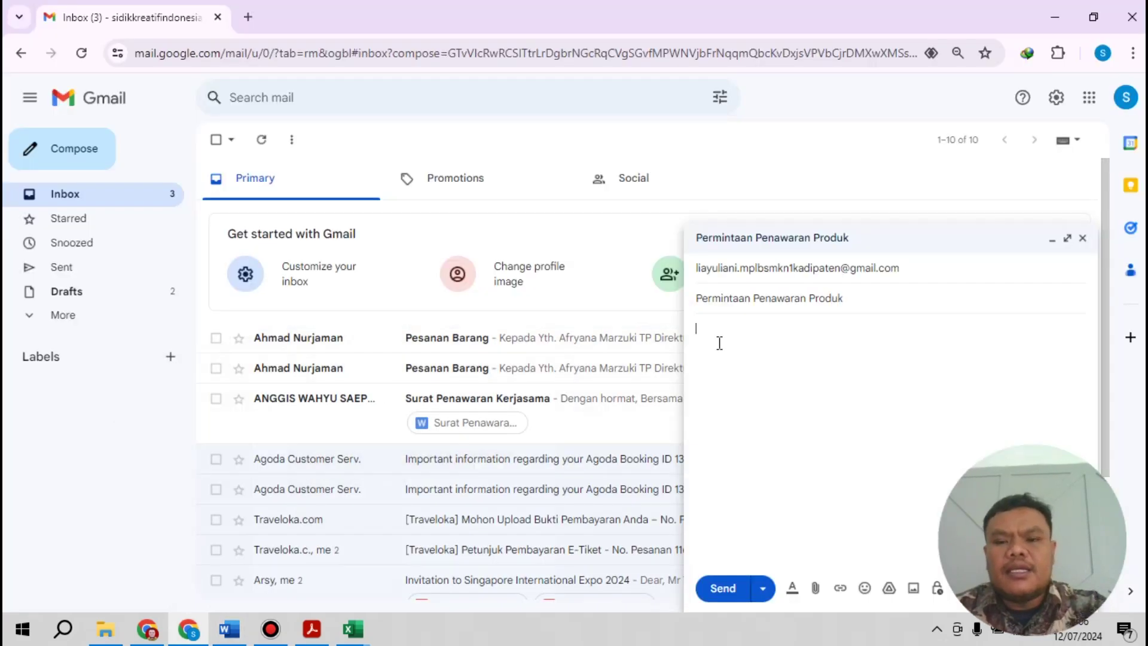
key(ctrl+v)
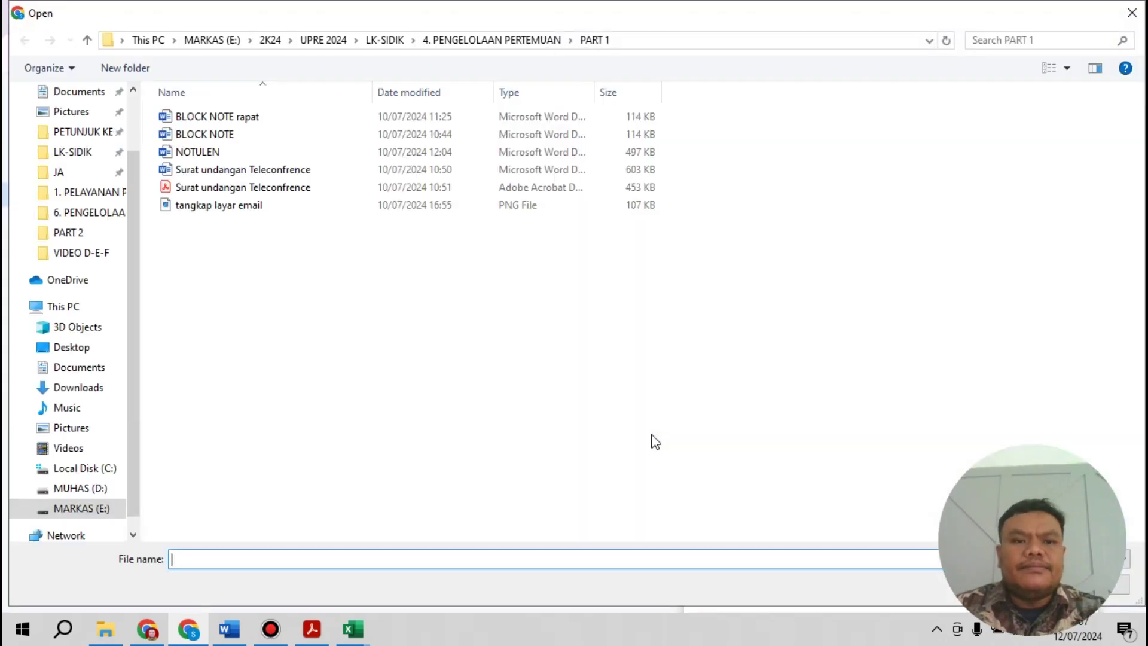
Attach PT. LY Contruction.pdf from the 6. PENGELOLAAN ARSIP folder to the message and send it.
scroll(113, 239, up, 1)
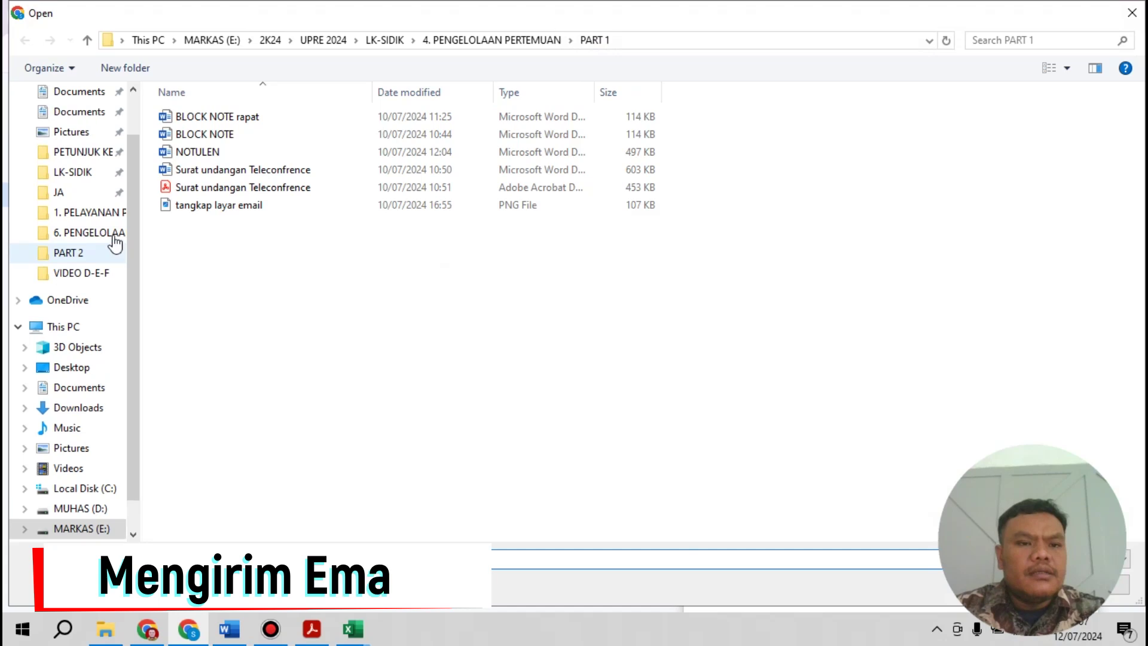
click(111, 257)
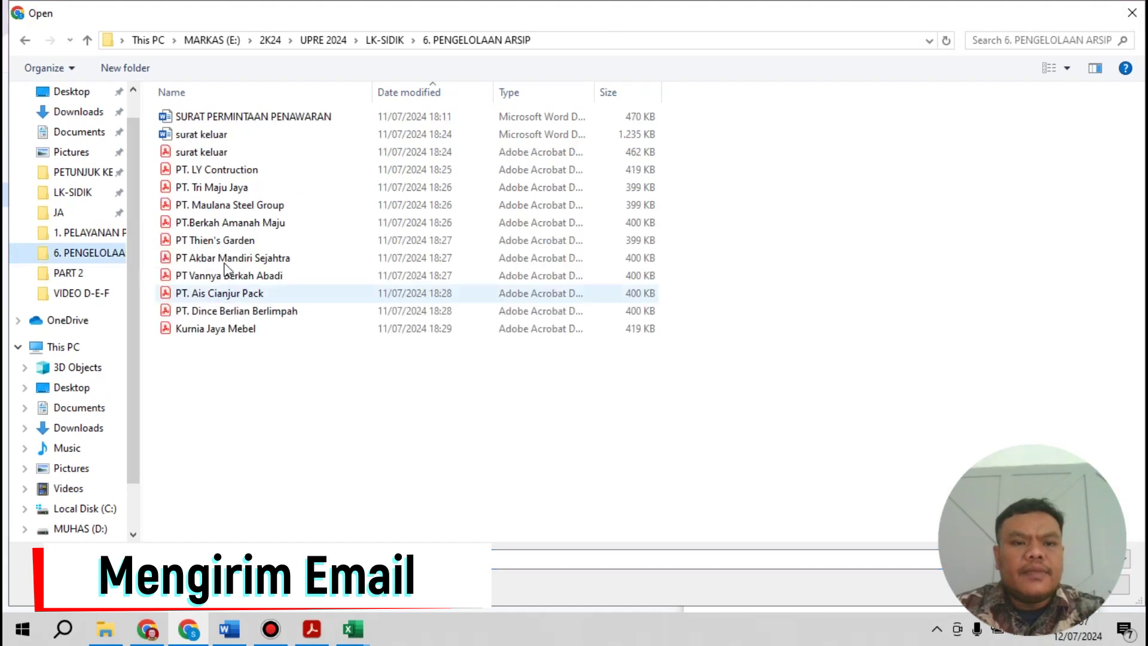
click(238, 176)
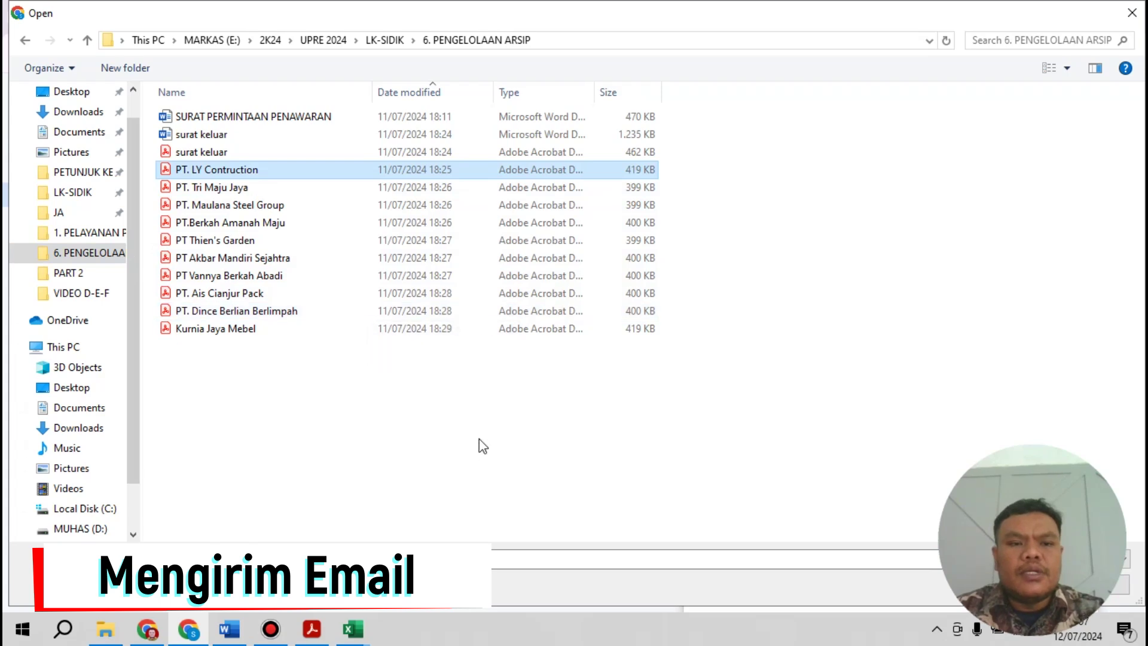
click(1016, 584)
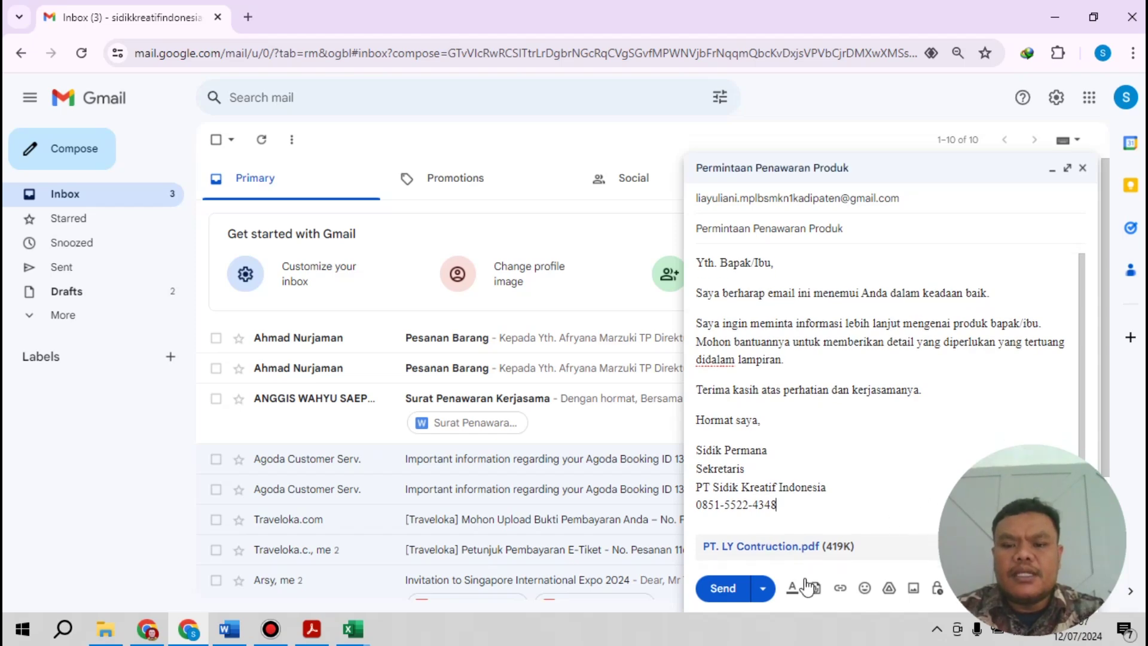
click(723, 589)
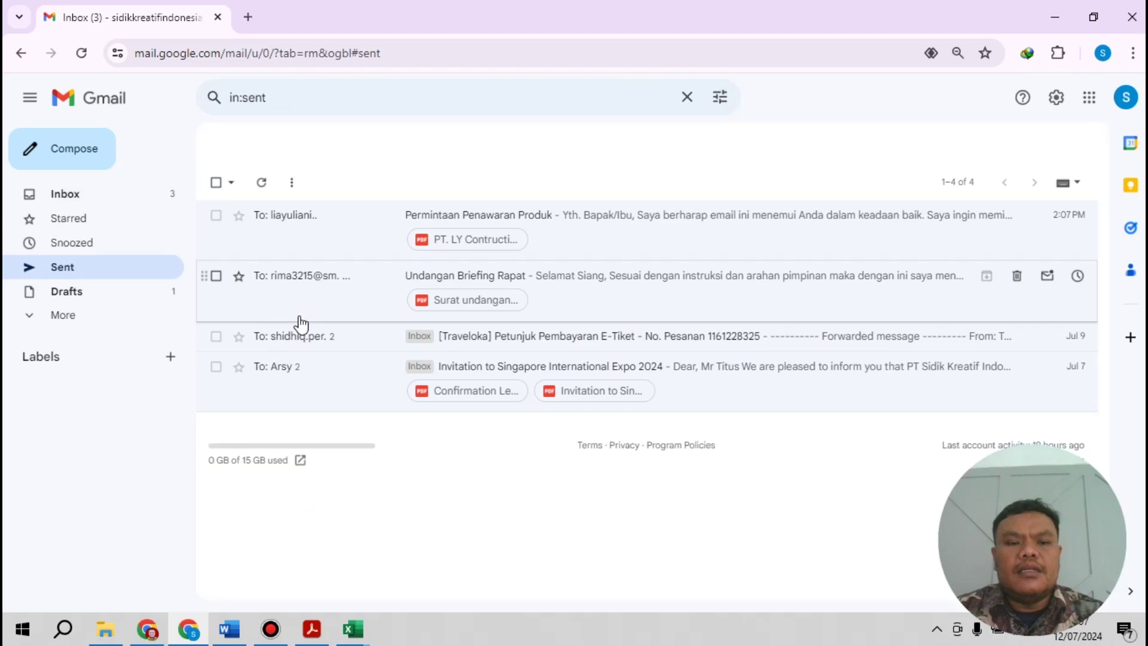
Open the sent Permintaan Penawaran Produk message and examine its recipient, text and PDF attachment.
click(342, 242)
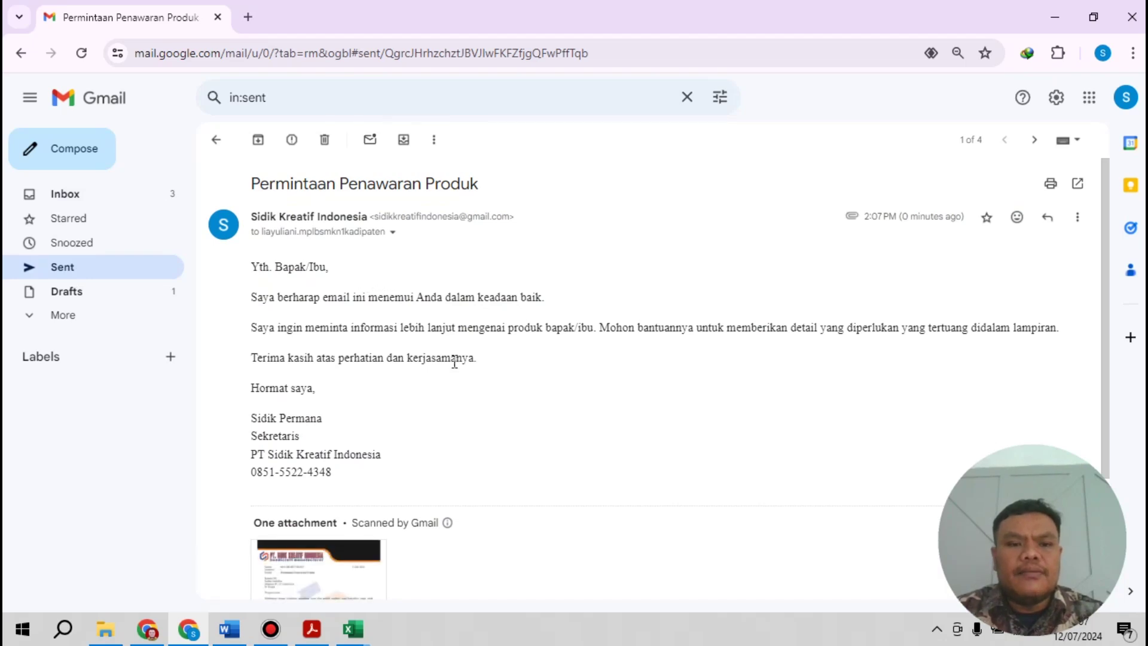
scroll(453, 363, down, 3)
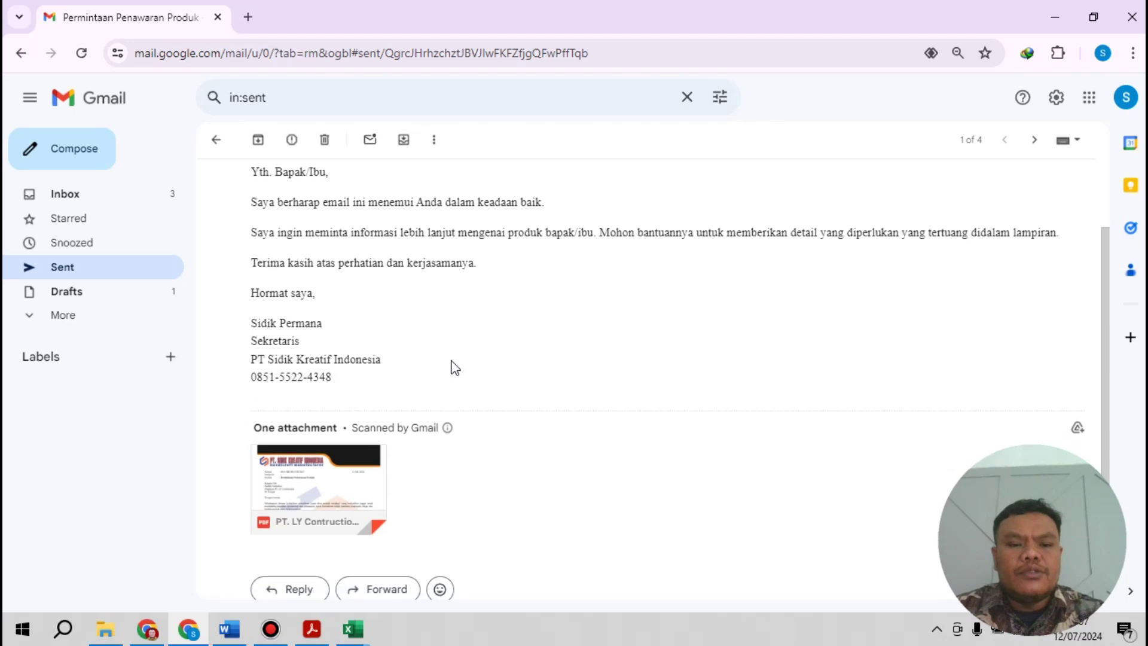
scroll(529, 407, up, 3)
scroll(529, 407, down, 3)
mouse_move(371, 417)
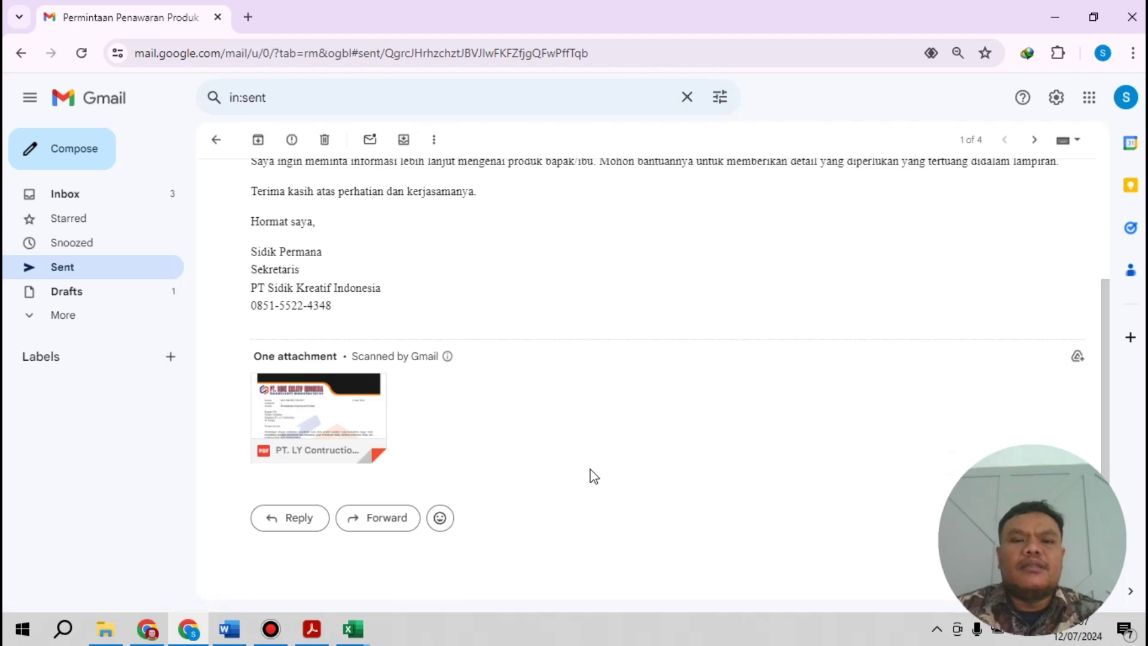
scroll(594, 477, up, 3)
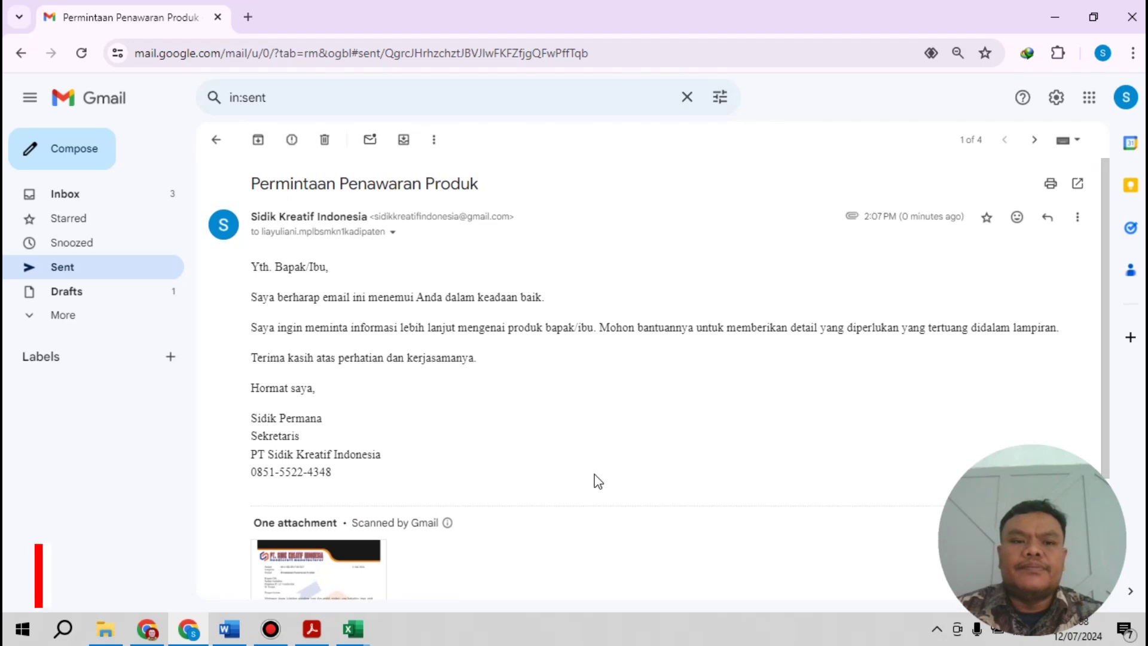
Start a new message and copy the PT. Tri Maju Jaya contact's email address from cell E4 in Excel as recipient.
click(66, 149)
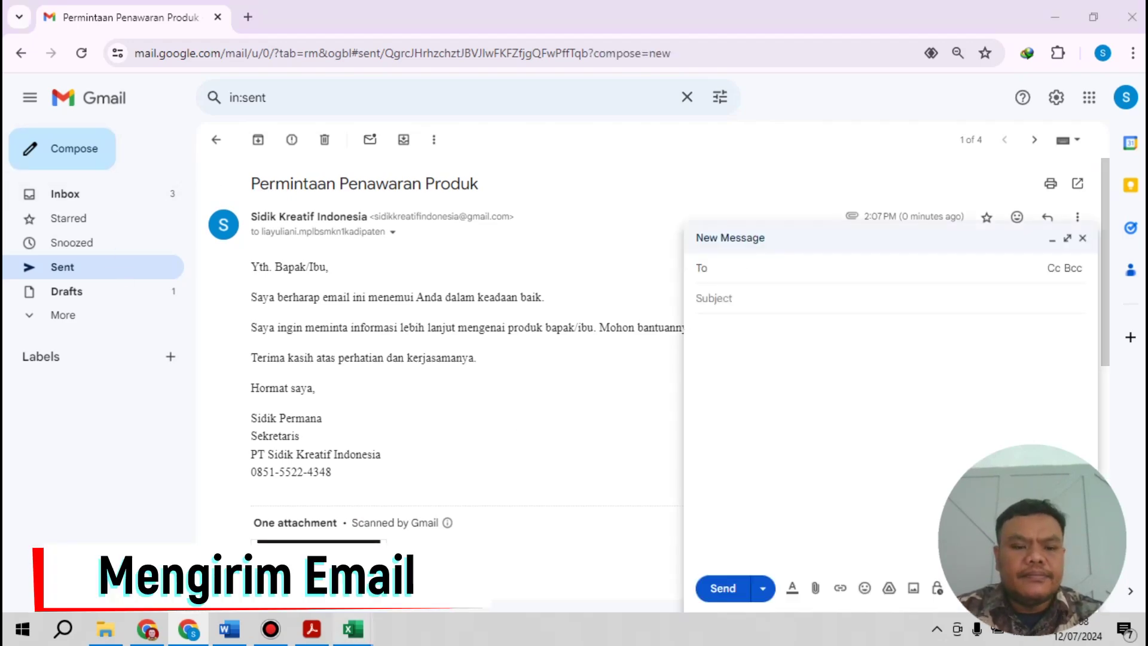
click(353, 629)
click(455, 245)
key(ctrl+c)
click(189, 629)
click(761, 274)
key(ctrl+v)
Copy "Permintaan Penawaran Produk" from the PDF letter in Acrobat into the subject of the new Gmail message.
click(311, 629)
key(ctrl+c)
click(189, 629)
click(817, 319)
key(ctrl+v)
Insert the line "Permintaan Penawaran Produk" above the greeting in Document1 in Word.
click(229, 629)
click(357, 244)
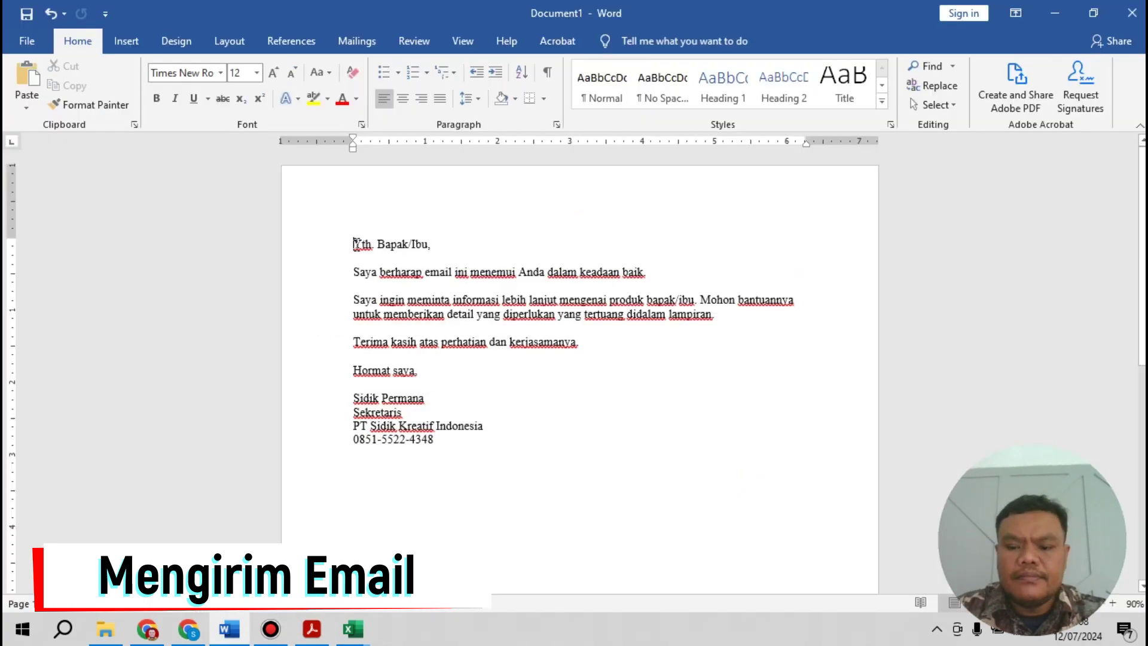
key(Return)
key(Up)
key(ctrl+v)
Copy the email text from the greeting to the signature in Word into the body of the PT. Tri Maju Jaya message.
drag(353, 272, 437, 468)
key(ctrl+c)
click(189, 629)
click(784, 392)
key(ctrl+v)
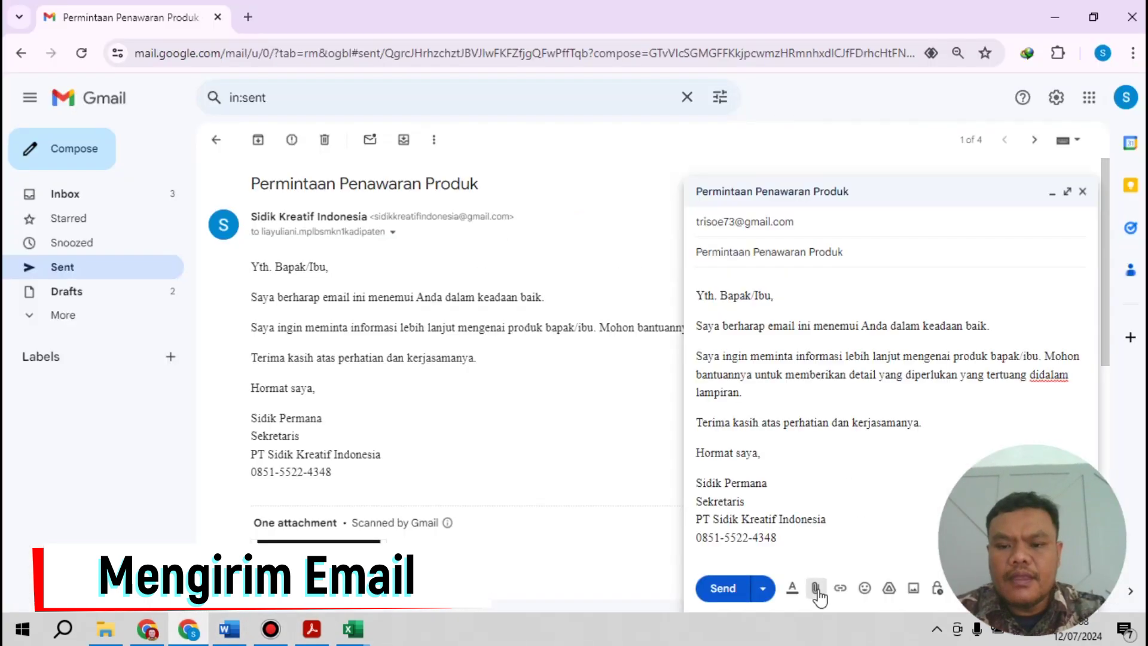
Attach the PT. Tri Maju Jaya PDF letter to the message and send it.
click(815, 588)
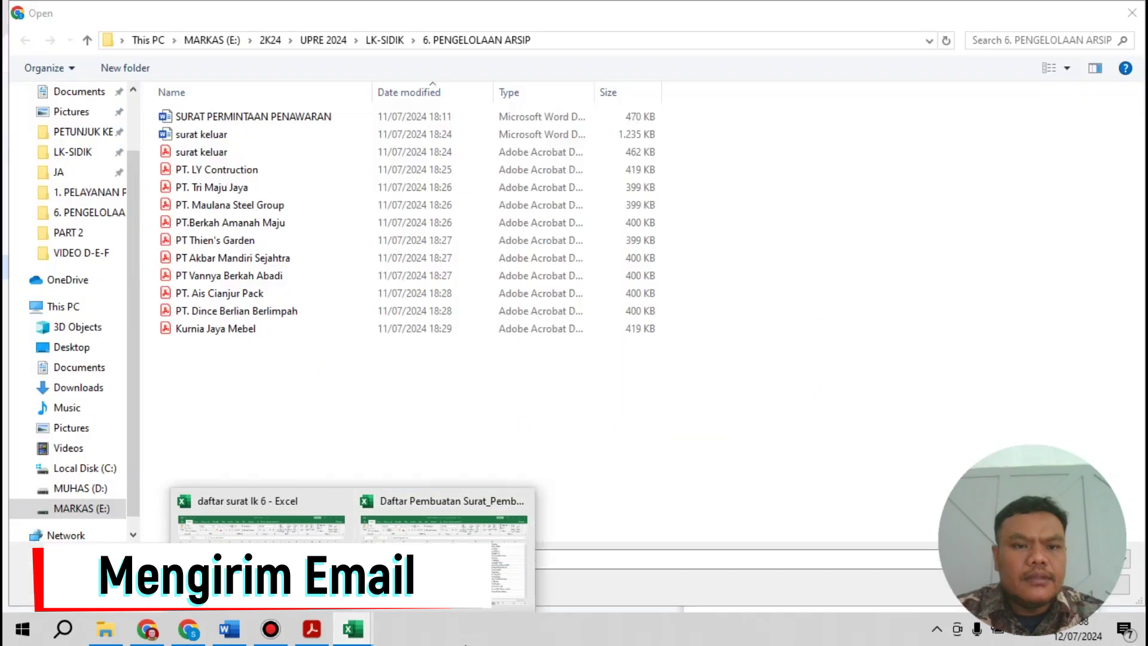
double_click(211, 188)
click(724, 587)
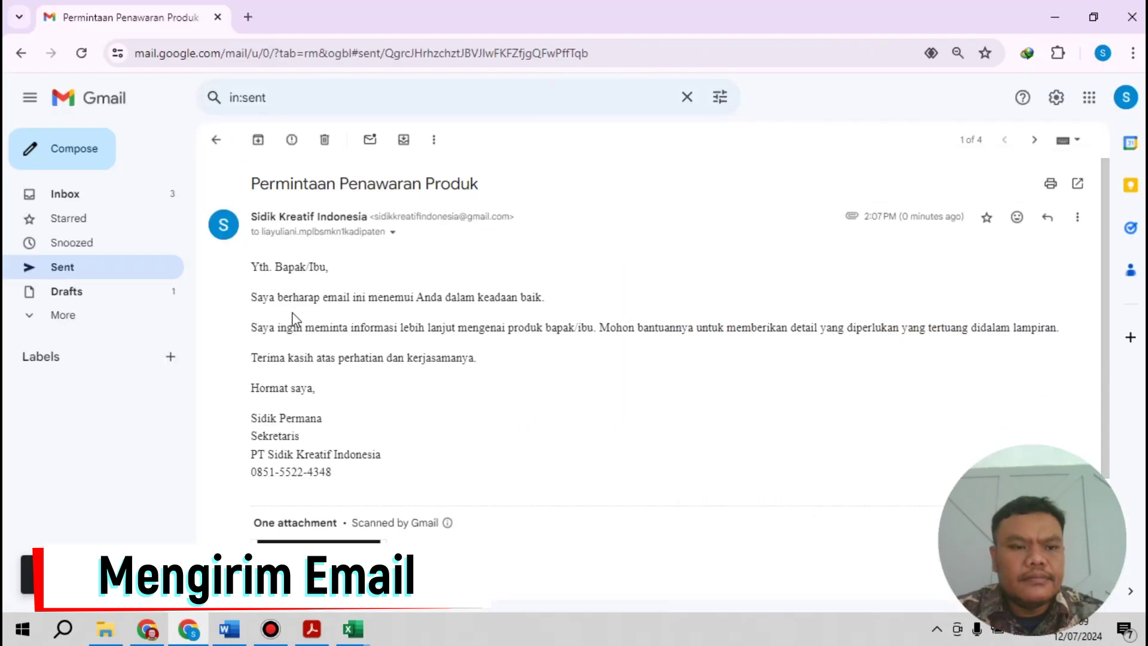
Start a new message and copy the PT. Maulana Steel Group contact's email address from cell E5 in Excel for the recipient.
click(62, 149)
click(353, 629)
right_click(449, 259)
click(479, 182)
Fill the message body with the email text from Word and send it with PT. Maulana Steel Group.pdf attached.
mouse_move(229, 635)
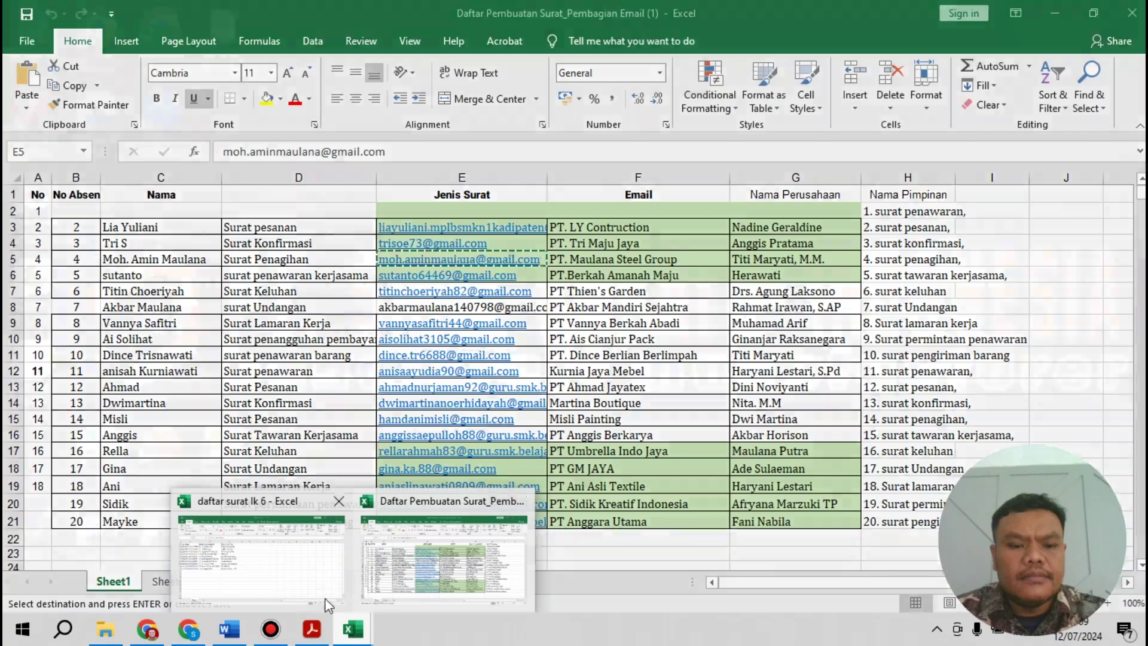
click(229, 629)
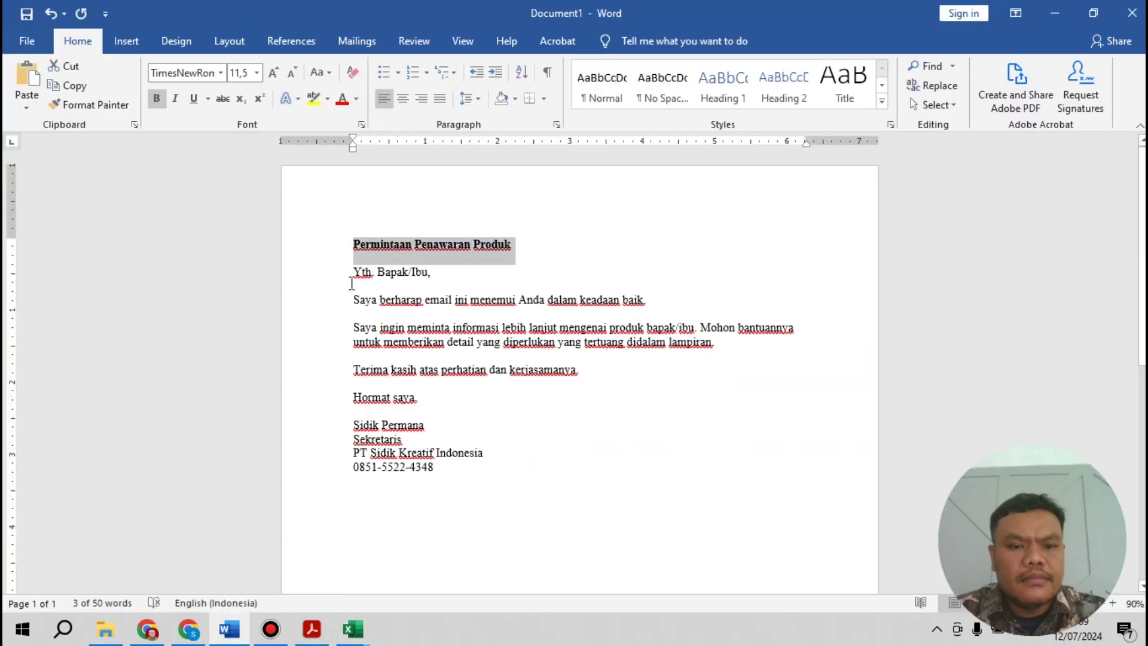
drag(351, 272, 435, 467)
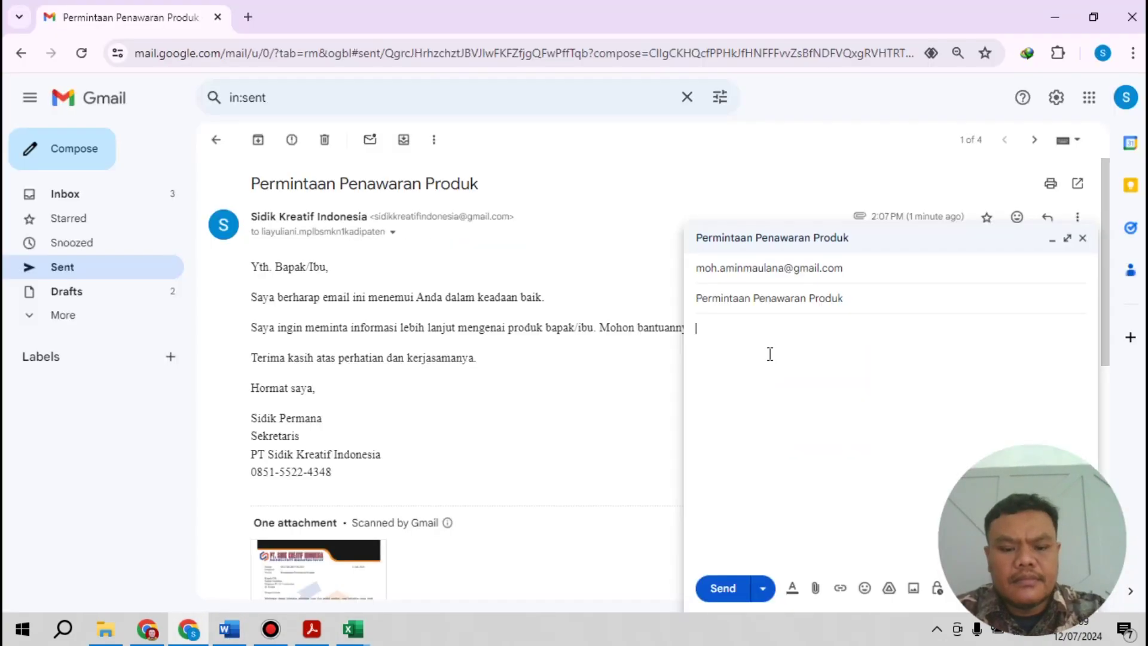
key(ctrl+v)
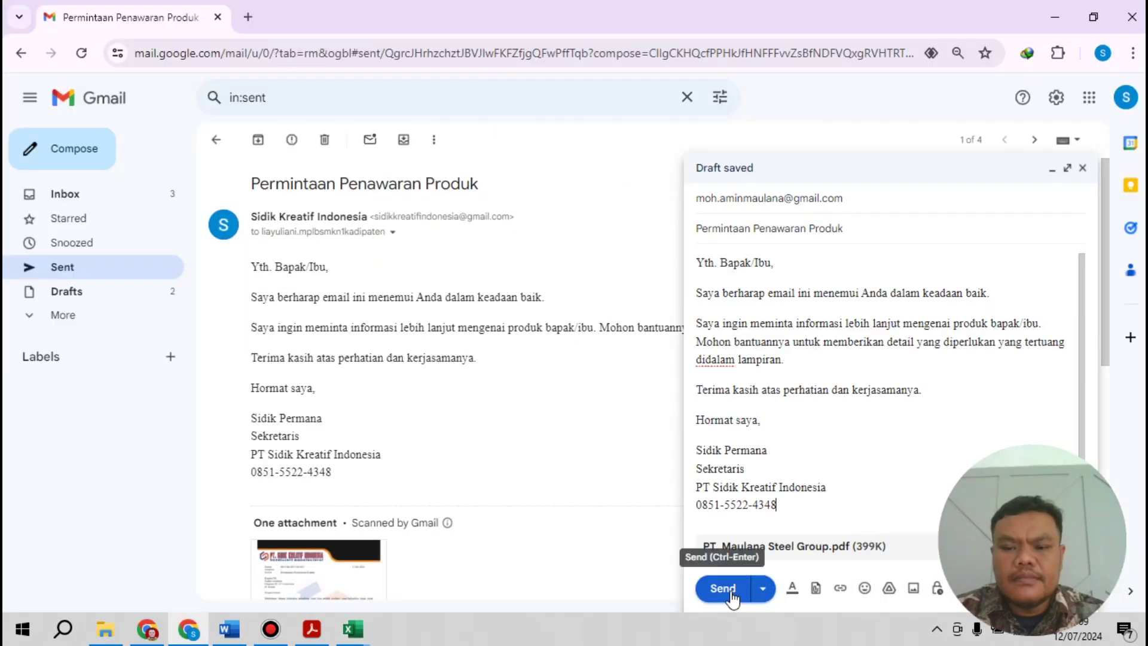
click(723, 587)
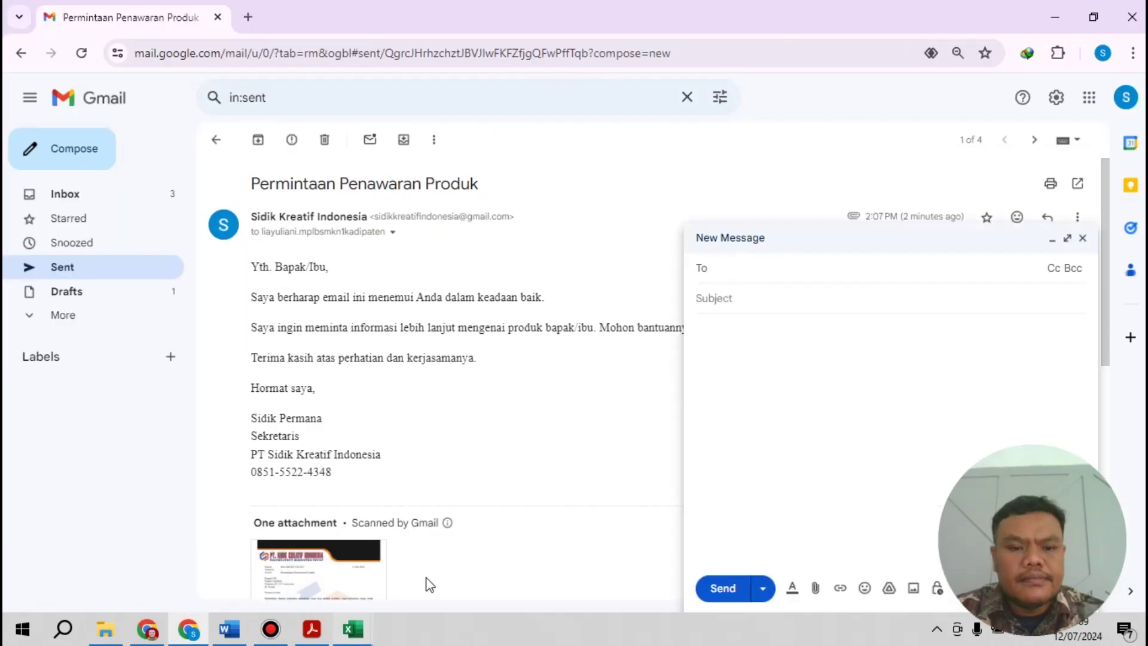
Copy the PT.Berkah Amanah Maju contact's email address from Excel into the new Gmail message as the recipient.
click(354, 631)
click(189, 629)
click(761, 265)
key(ctrl+v)
Copy the email text from Document1 in Word into the body of the PT.Berkah Amanah Maju message.
click(229, 630)
key(ctrl+c)
click(189, 629)
click(771, 335)
key(ctrl+v)
Copy the heading "Permintaan Penawaran Produk" from Word into the subject of the PT.Berkah Amanah Maju message.
click(230, 629)
drag(352, 243, 513, 254)
click(189, 629)
click(782, 252)
key(ctrl+v)
Check the company in the Excel list, attach the PT.Berkah Amanah Maju PDF letter and send the message.
click(230, 629)
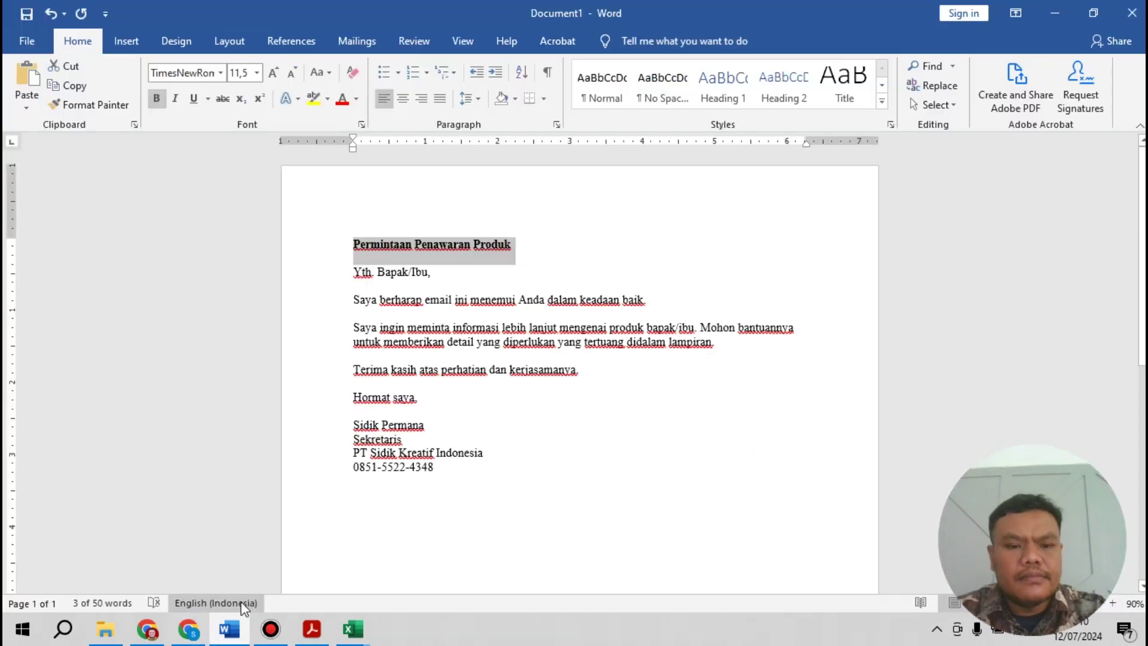
click(354, 629)
click(188, 629)
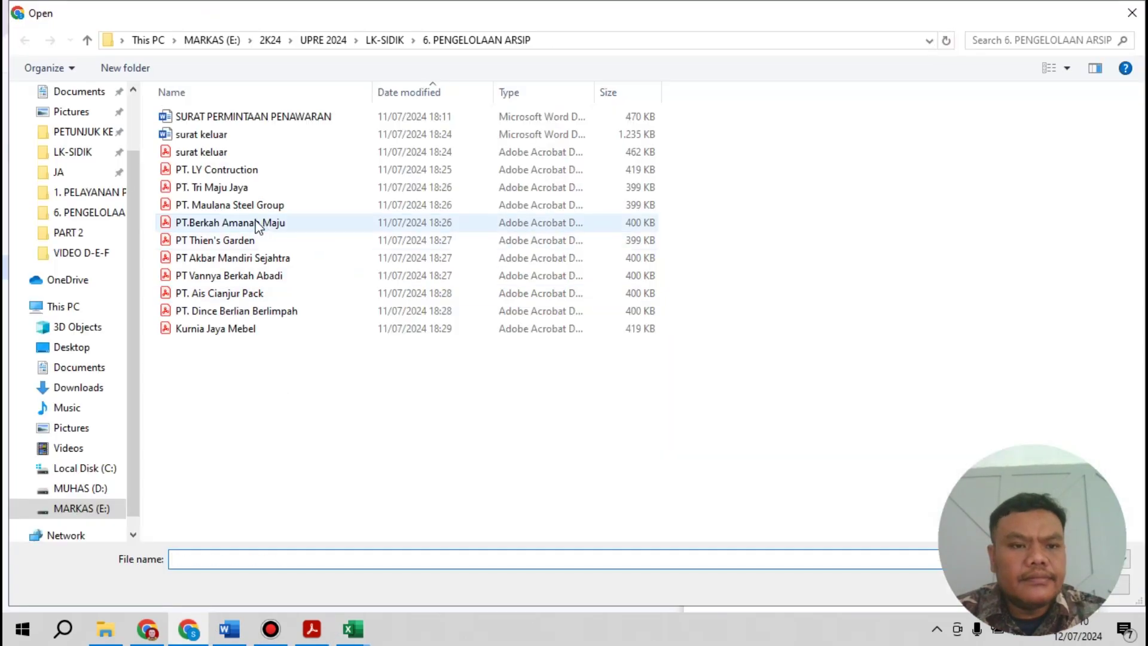
double_click(255, 222)
click(725, 589)
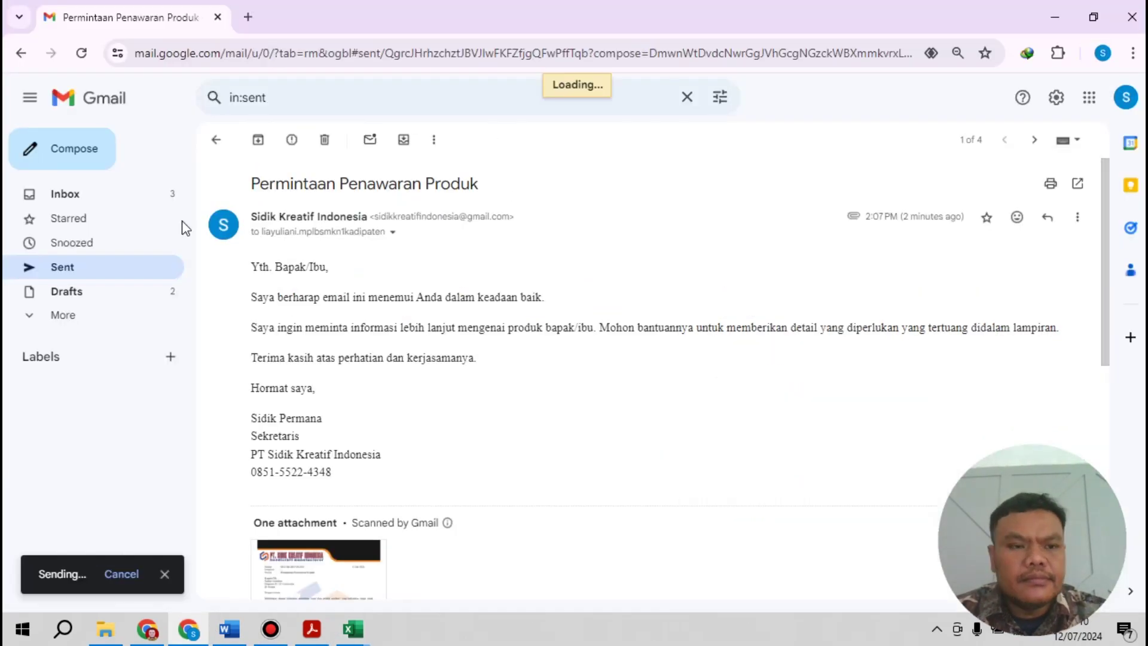
Start a new message and copy the PT Thien's Garden contact's email address from Excel as the recipient.
click(73, 149)
click(353, 630)
right_click(452, 293)
click(493, 201)
click(189, 629)
click(787, 266)
key(ctrl+v)
Copy the whole Word text including its heading into the body of the PT Thien's Garden message.
click(786, 298)
click(229, 629)
key(ctrl+c)
click(189, 629)
click(825, 344)
key(ctrl+v)
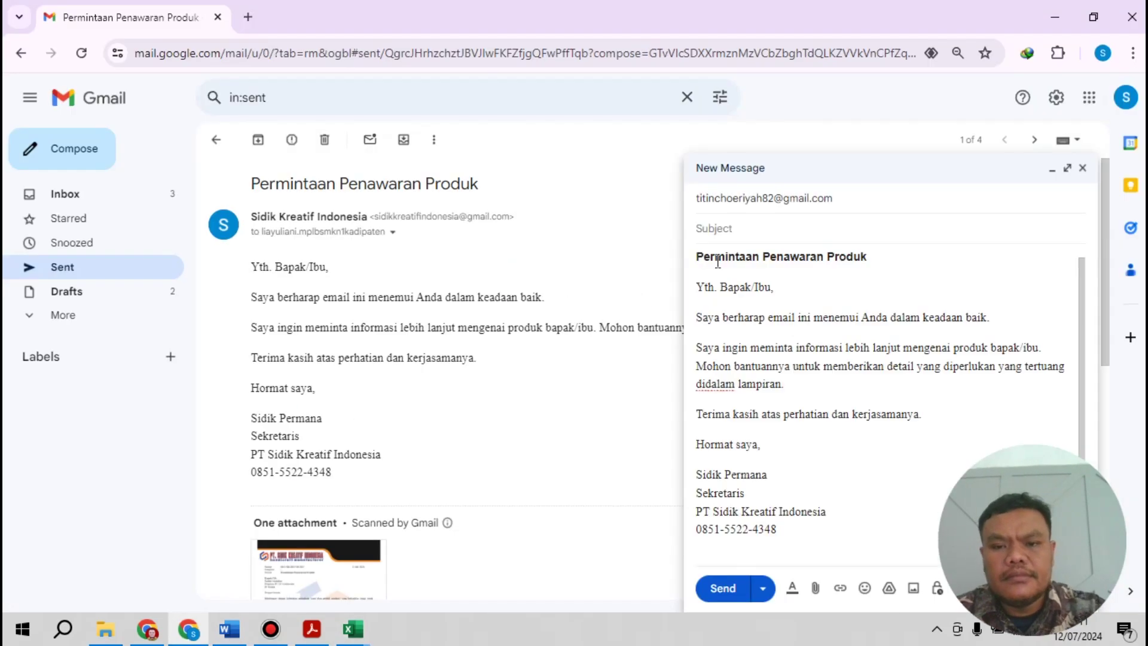
Move the heading "Permintaan Penawaran Produk" from the PT Thien's Garden message body into its subject.
scroll(720, 261, up, 1)
drag(696, 272, 867, 273)
right_click(839, 275)
click(772, 331)
click(795, 229)
key(ctrl+v)
Attach the PT Thien's Garden PDF letter to the message and send it.
click(814, 589)
double_click(263, 241)
click(725, 588)
Start a new message and copy the PT Akbar Mandiri Sejahtra contact's email address from Excel as the recipient.
click(63, 148)
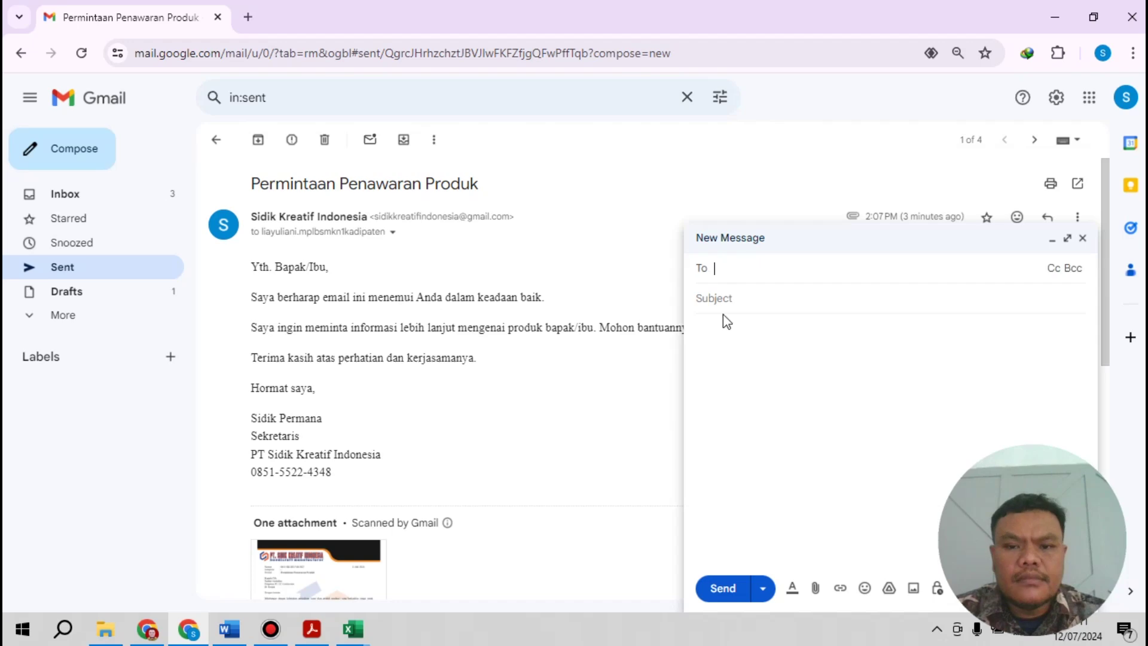
click(353, 629)
right_click(396, 306)
click(455, 236)
click(189, 629)
click(722, 282)
key(ctrl+v)
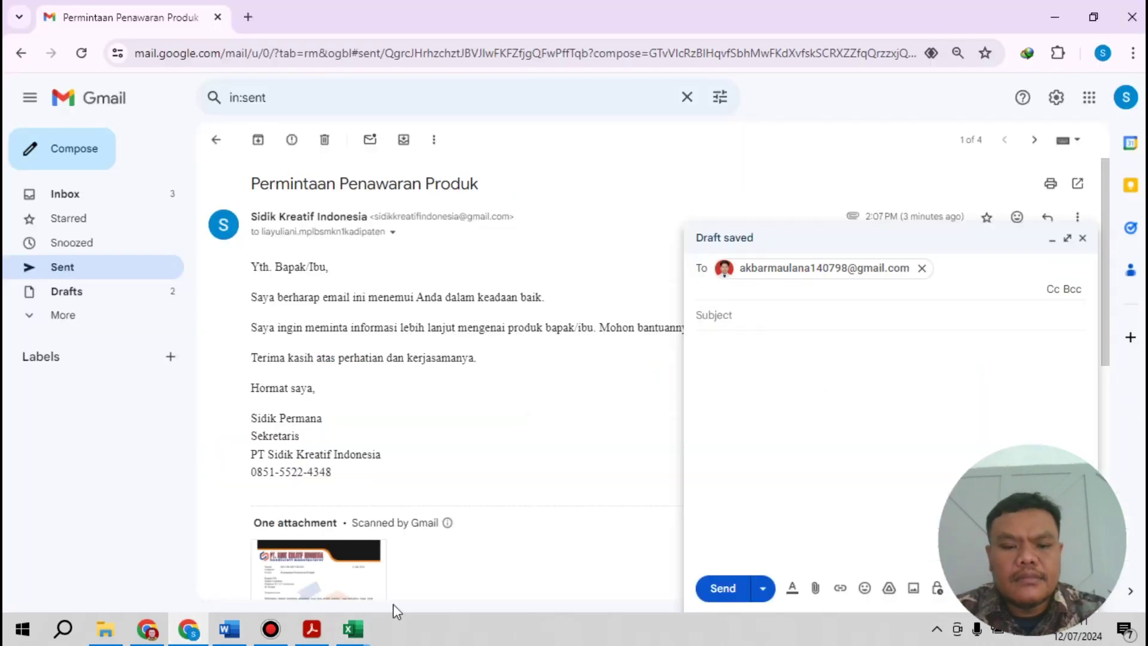
Copy the whole Word text including its heading into the body of the PT Akbar Mandiri Sejahtra message.
click(229, 629)
click(189, 629)
click(725, 268)
key(ctrl+v)
Move the heading "Permintaan Penawaran Produk" from the PT Akbar Mandiri Sejahtra message body into its subject.
drag(697, 272, 866, 273)
right_click(850, 279)
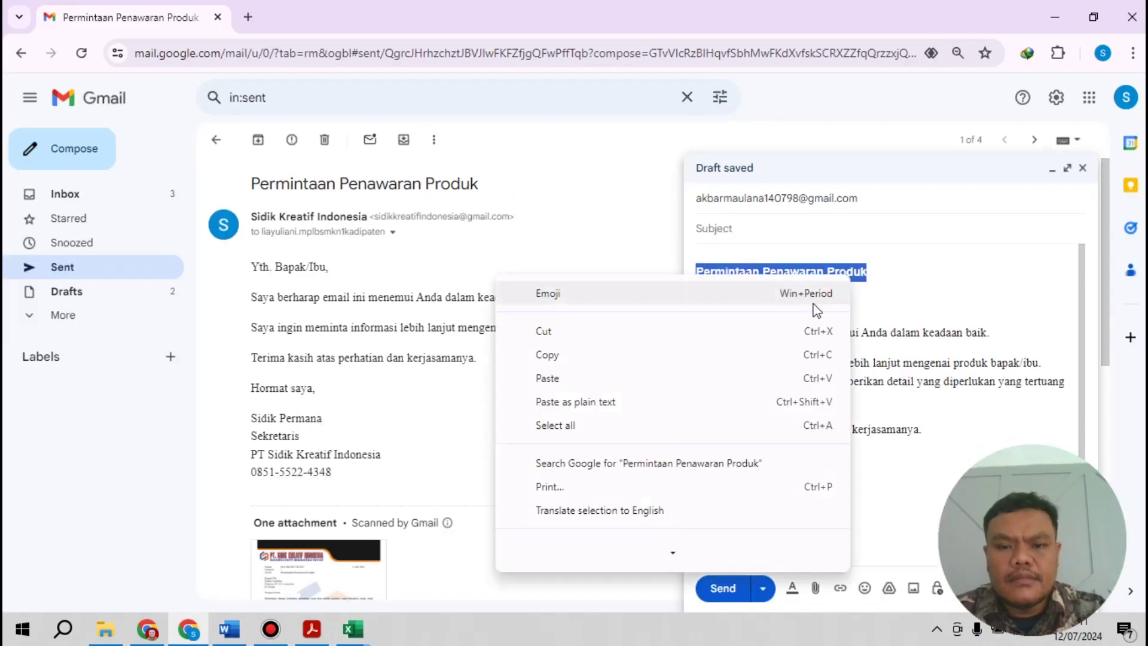
click(804, 331)
click(796, 229)
key(ctrl+v)
Attach PT Akbar Mandiri Sejahtra.pdf to the message and send it.
click(815, 588)
double_click(258, 258)
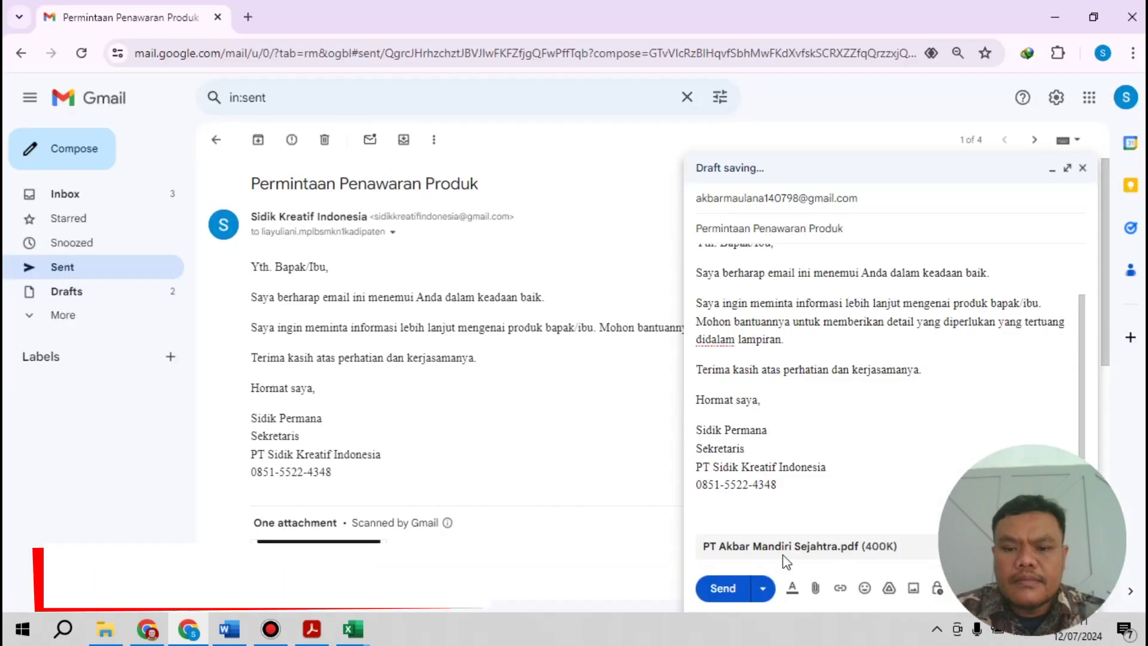
click(722, 588)
Start a new message and copy the PT Vannya Berkah Abadi contact's email address from Excel as the recipient.
click(63, 148)
click(353, 628)
right_click(450, 321)
click(473, 123)
click(189, 629)
key(ctrl+v)
Copy the whole Word text including its heading into the body of the PT Vannya Berkah Abadi message.
click(756, 326)
click(230, 629)
key(ctrl+c)
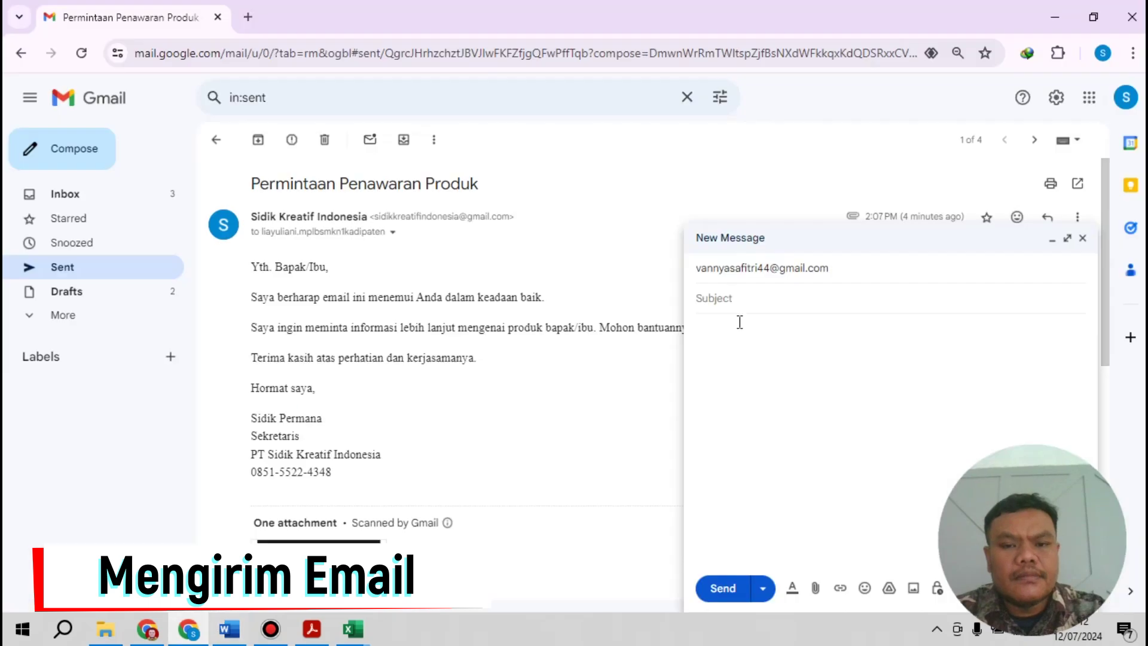
click(189, 629)
click(720, 326)
key(ctrl+v)
Move the heading "Permintaan Penawaran Produk" from the PT Vannya Berkah Abadi message body into its subject.
scroll(702, 256, up, 1)
drag(697, 271, 867, 273)
right_click(840, 276)
click(798, 333)
click(784, 230)
key(ctrl+v)
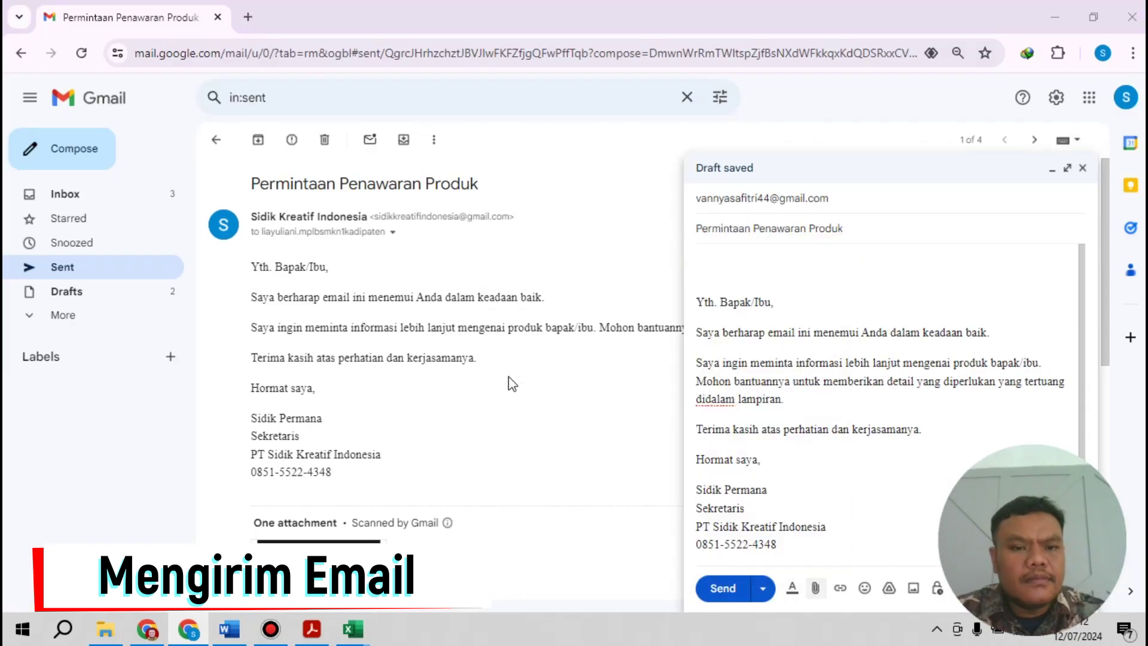
Attach the PT Vannya Berkah Abadi PDF letter to the message and send it.
click(815, 588)
double_click(359, 354)
click(722, 588)
Start a new message and copy the PT. Ais Cianjur Pack contact's email address from Excel as the recipient.
click(62, 148)
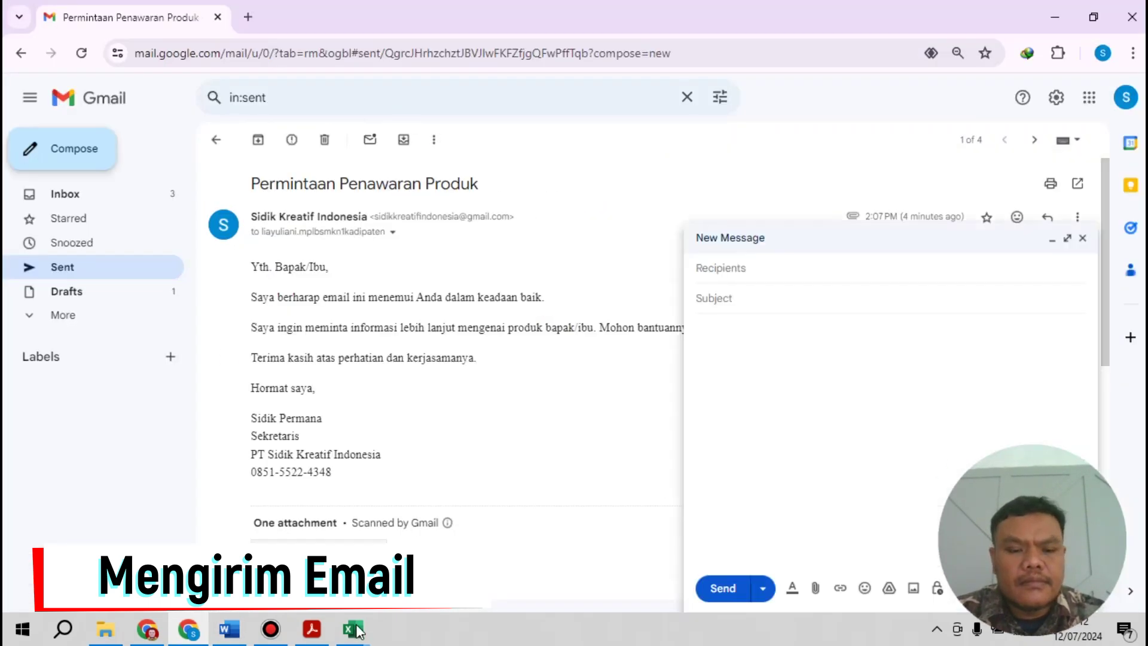
click(357, 630)
right_click(414, 338)
click(449, 198)
click(188, 629)
key(ctrl+v)
Start a second message and copy the PT. Dince Berlian Berlimpah contact's email address from Excel as its recipient.
click(84, 150)
mouse_move(352, 629)
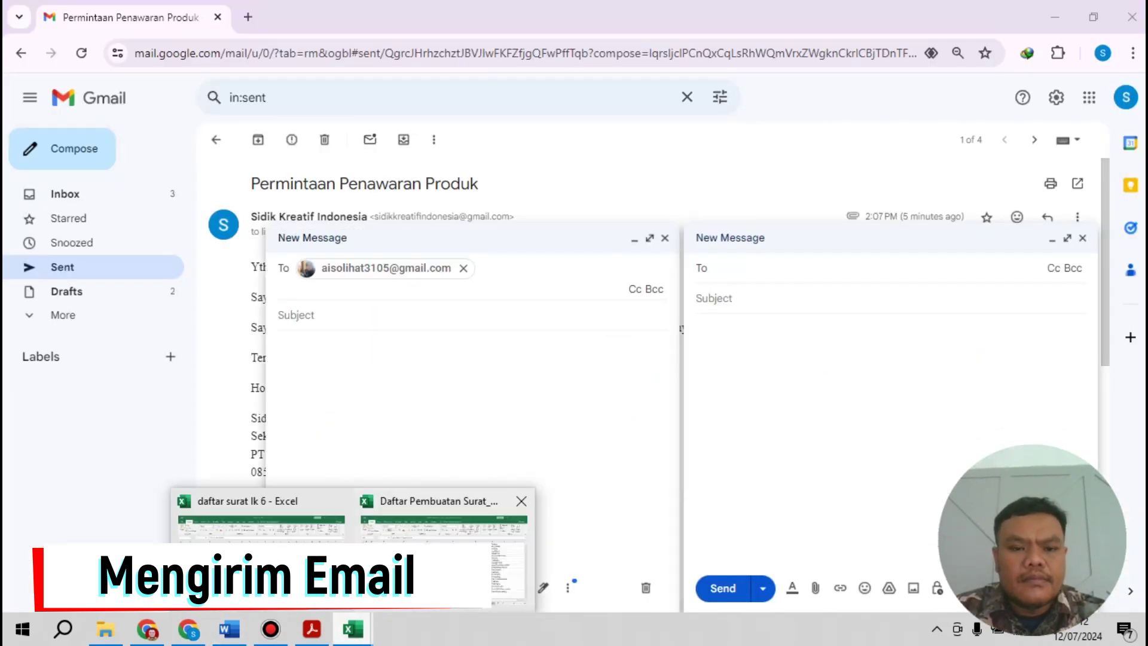
click(438, 527)
right_click(418, 355)
click(511, 199)
click(189, 629)
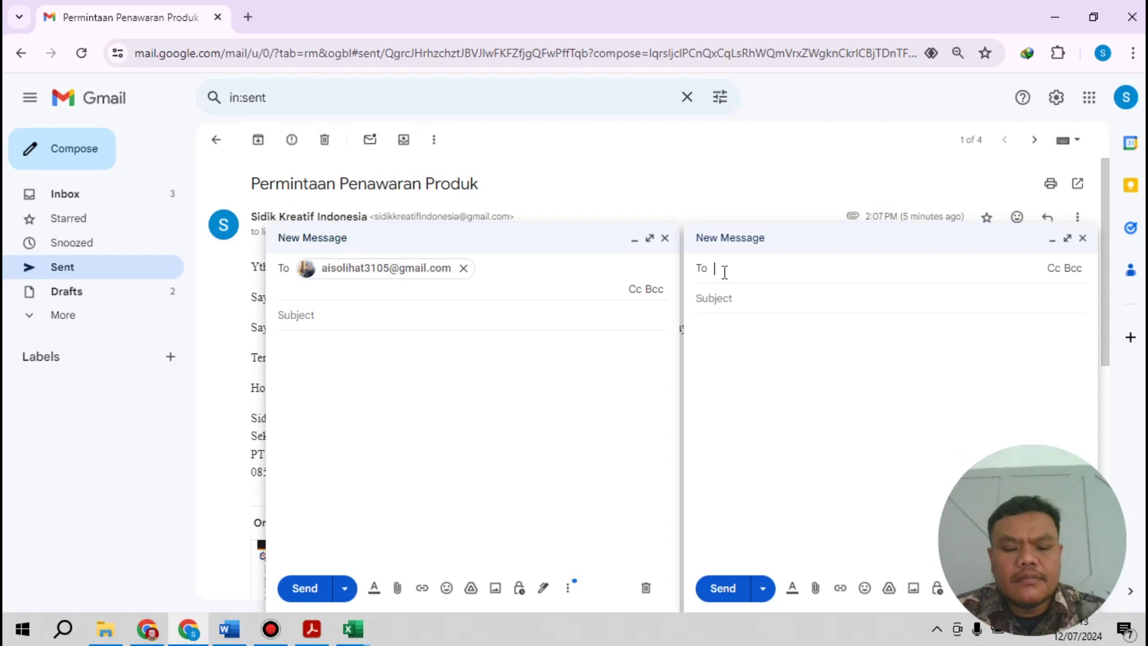
key(ctrl+v)
Copy the whole Word text including its heading into the bodies of both open messages.
click(230, 629)
click(189, 628)
key(ctrl+v)
click(725, 361)
key(ctrl+v)
Move the heading "Permintaan Penawaran Produk" from the body into the subject in both open messages.
drag(868, 271, 694, 270)
key(ctrl+x)
click(780, 232)
key(ctrl+v)
drag(449, 257, 277, 243)
key(ctrl+x)
click(311, 228)
key(ctrl+v)
Attach the PT. Dince Berlian Berlimpah and PT. Ais Cianjur Pack PDFs to their respective messages and send the PT. Dince Berlian Berlimpah one.
click(815, 588)
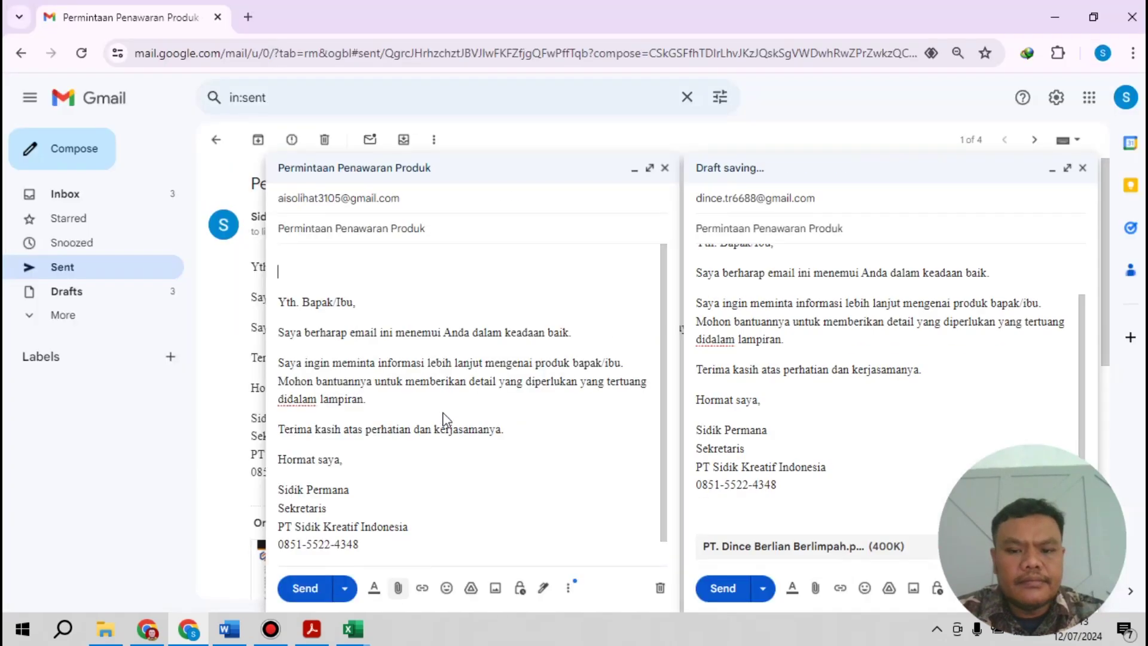
click(397, 588)
double_click(225, 294)
click(720, 591)
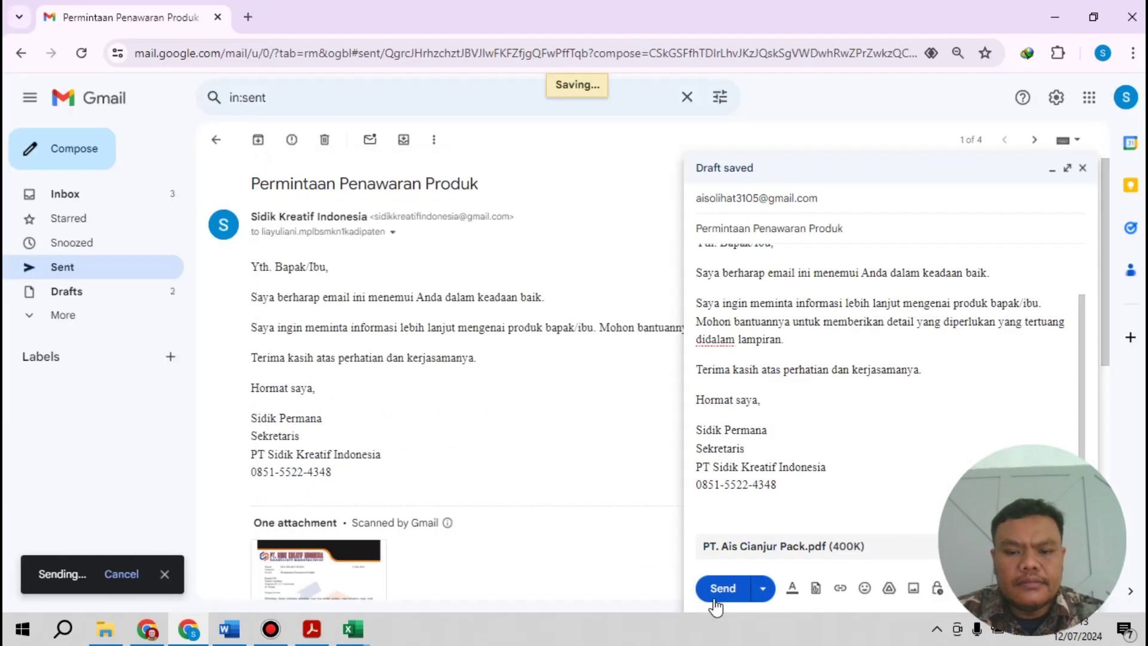
Send the PT. Ais Cianjur Pack message and address a new one to the Kurnia Jaya Mebel contact, copying the email address from Excel.
click(715, 599)
click(97, 160)
click(353, 628)
right_click(467, 373)
click(505, 198)
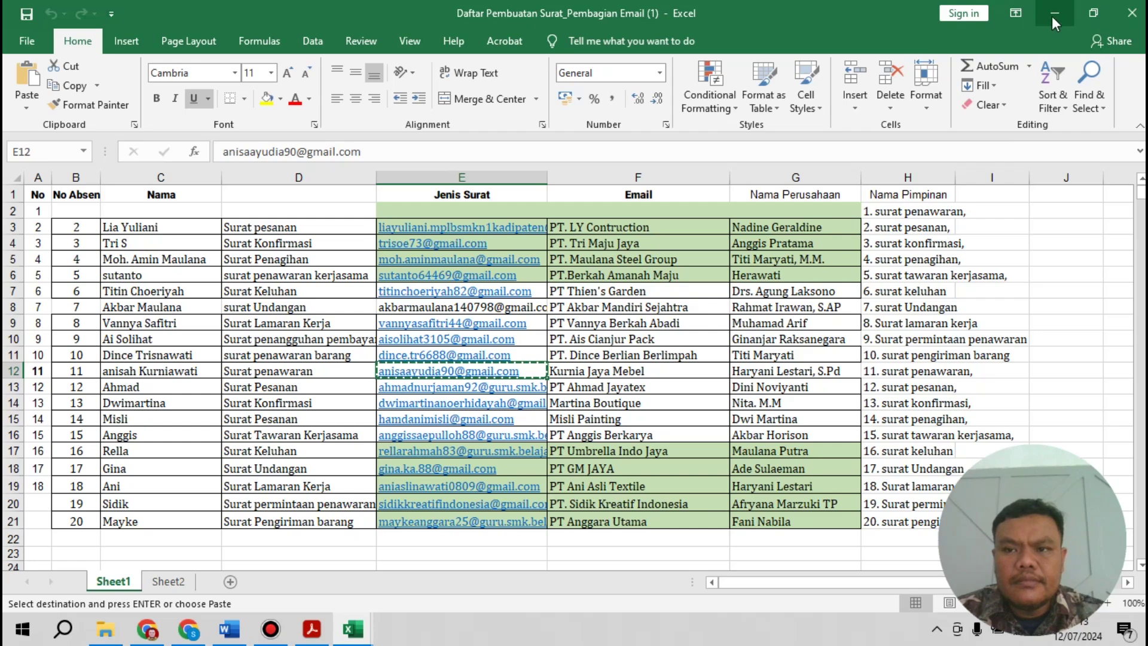
click(1054, 18)
key(ctrl+v)
Copy the Word message text including its heading into the body of the Kurnia Jaya Mebel message.
click(227, 630)
click(189, 628)
click(791, 352)
key(ctrl+v)
Move the heading "Permintaan Penawaran Produk" from the body into the subject of the Kurnia Jaya Mebel message.
drag(867, 272, 696, 272)
right_click(722, 266)
click(771, 322)
click(777, 228)
key(ctrl+v)
Attach Kurnia Jaya Mebel.pdf to the message and delete the blank line above the greeting.
click(815, 587)
double_click(353, 302)
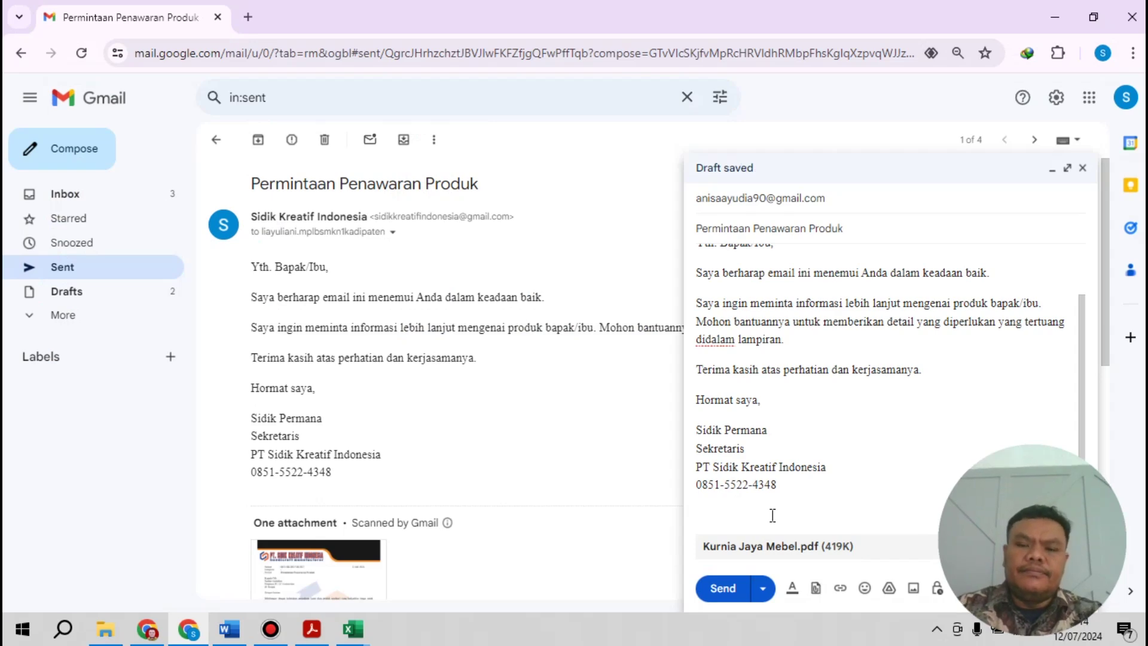
scroll(824, 494, up, 1)
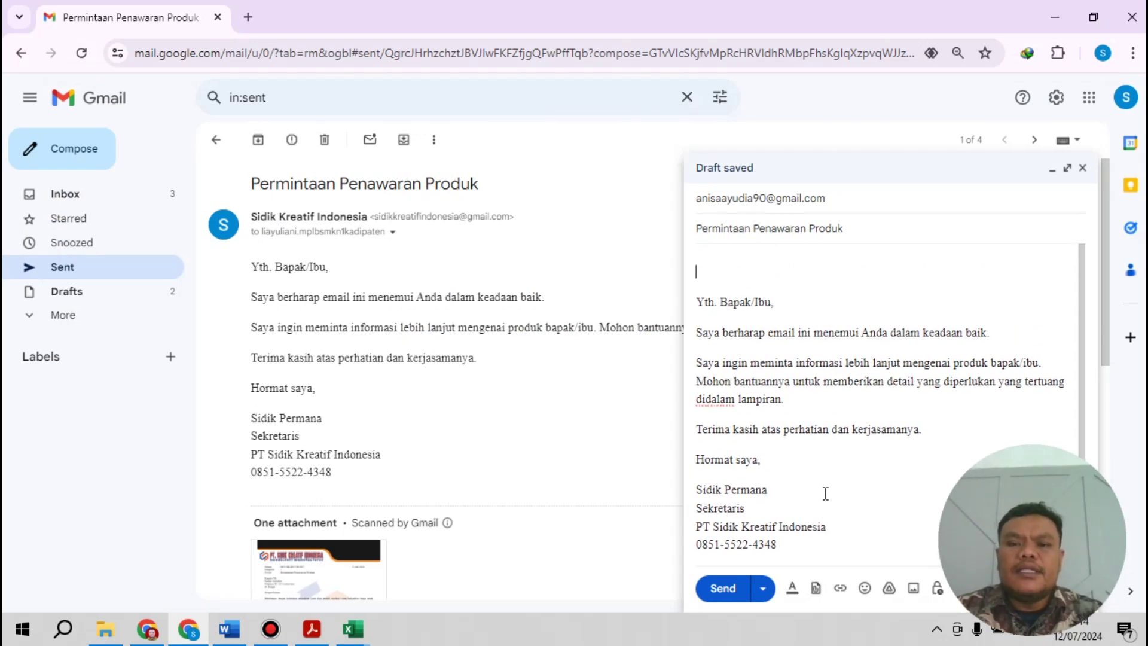
key(BackSpace)
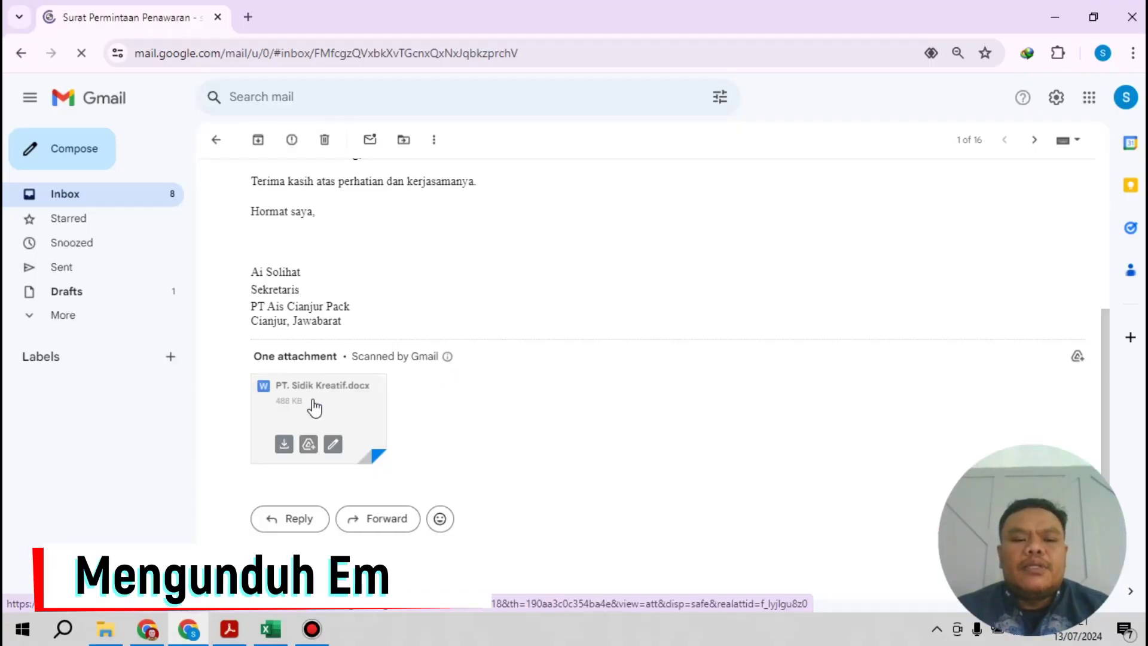
Preview the attachment PT. Sidik Kreatif.docx in the PT Ais Cianjur Pack email, read through the letter and download it.
click(314, 405)
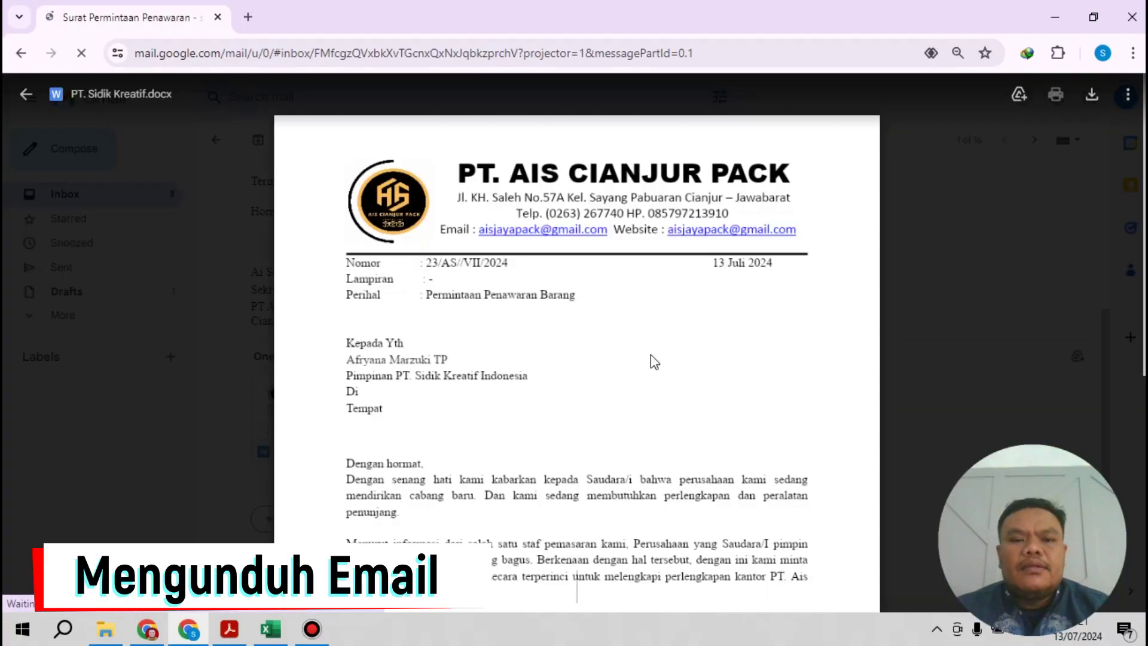
scroll(672, 353, down, 5)
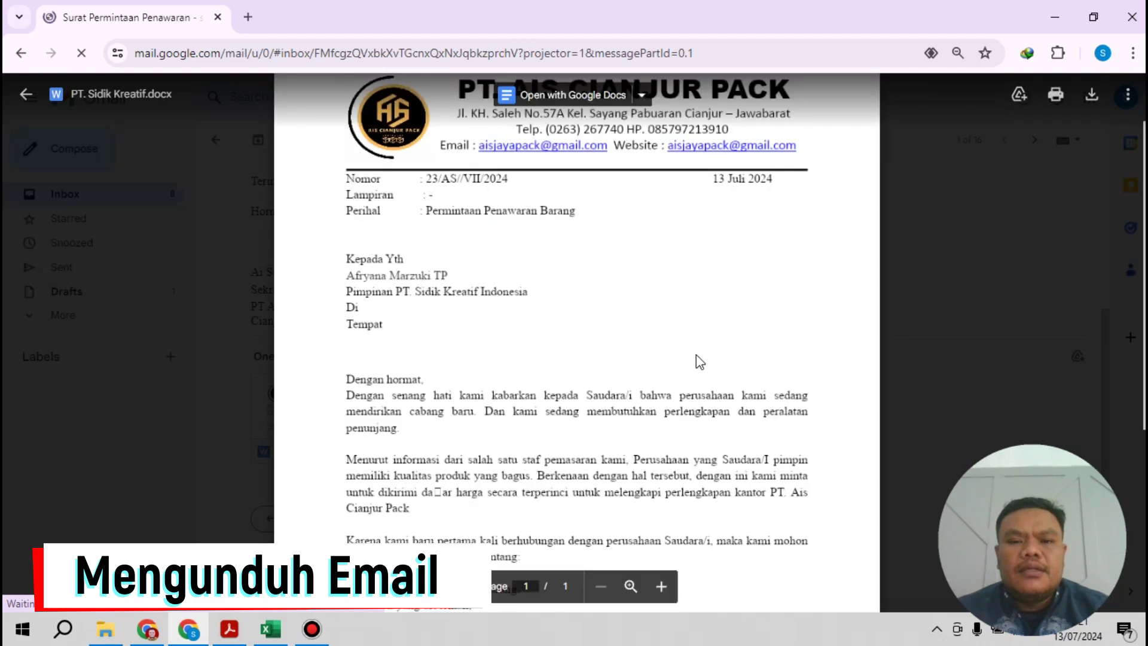
scroll(697, 355, down, 3)
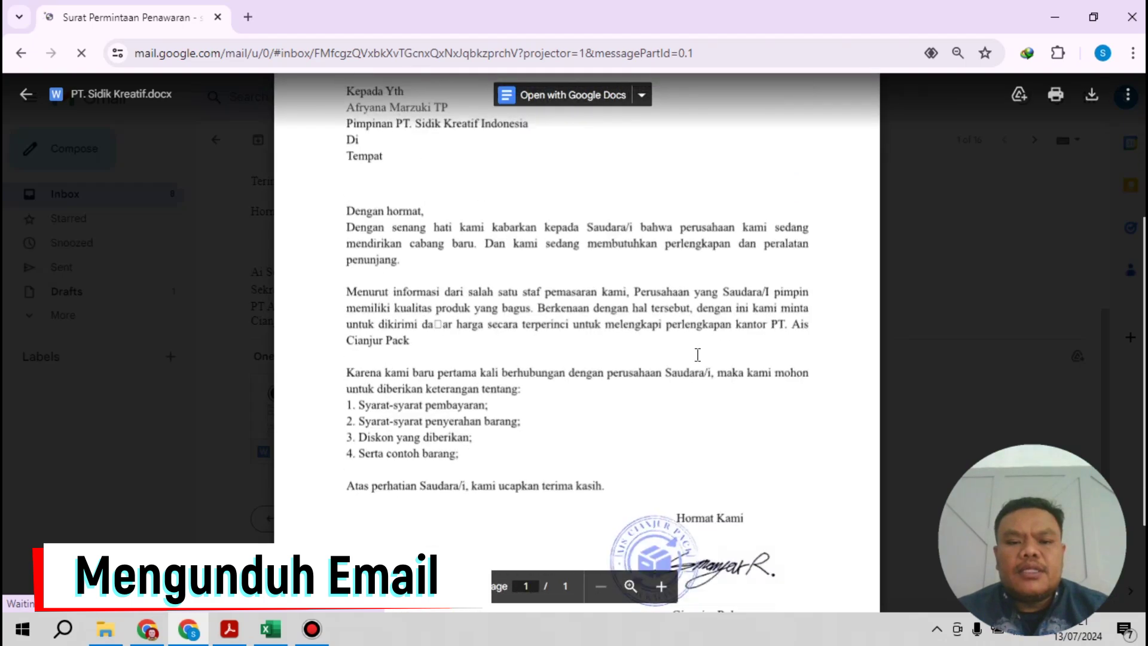
scroll(697, 355, down, 2)
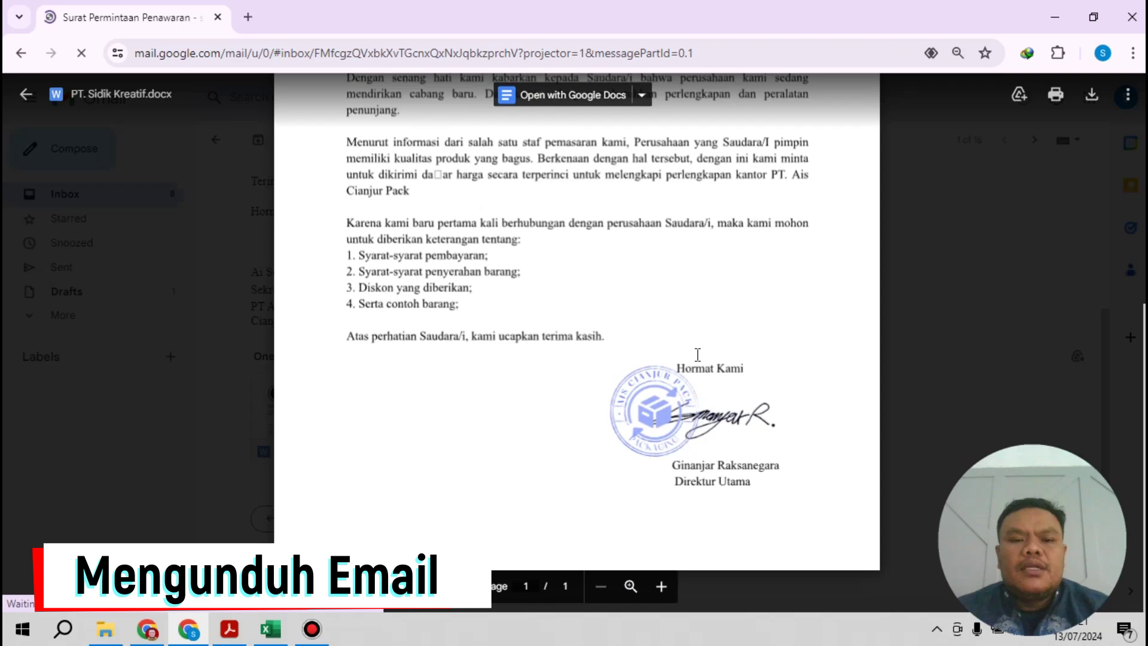
scroll(697, 354, up, 12)
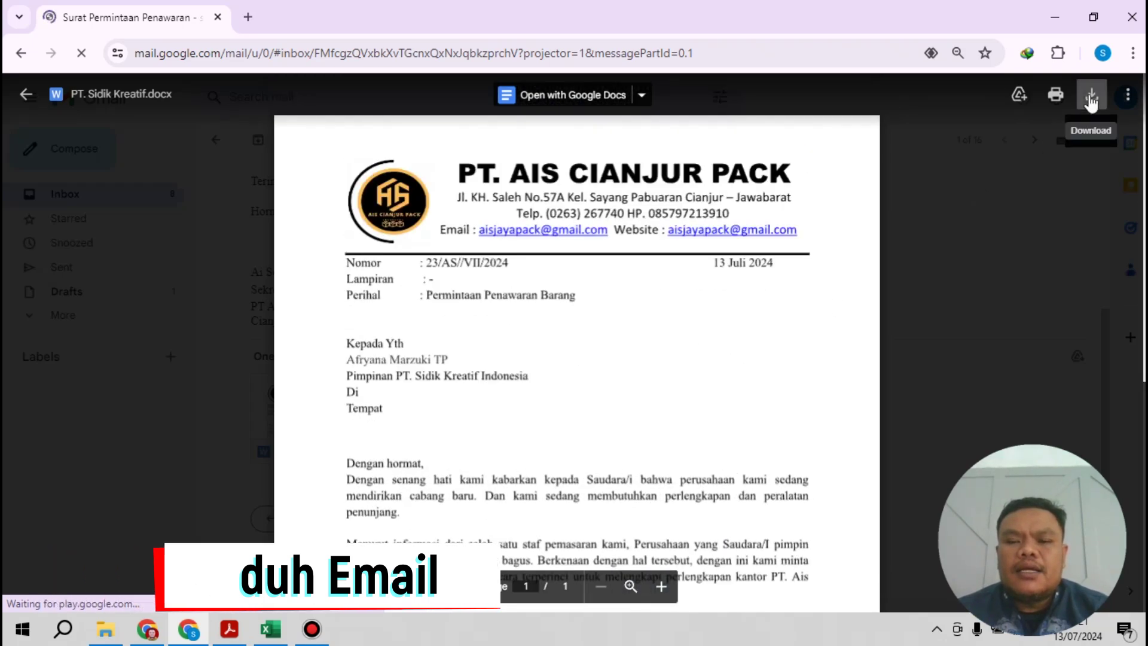
click(1091, 98)
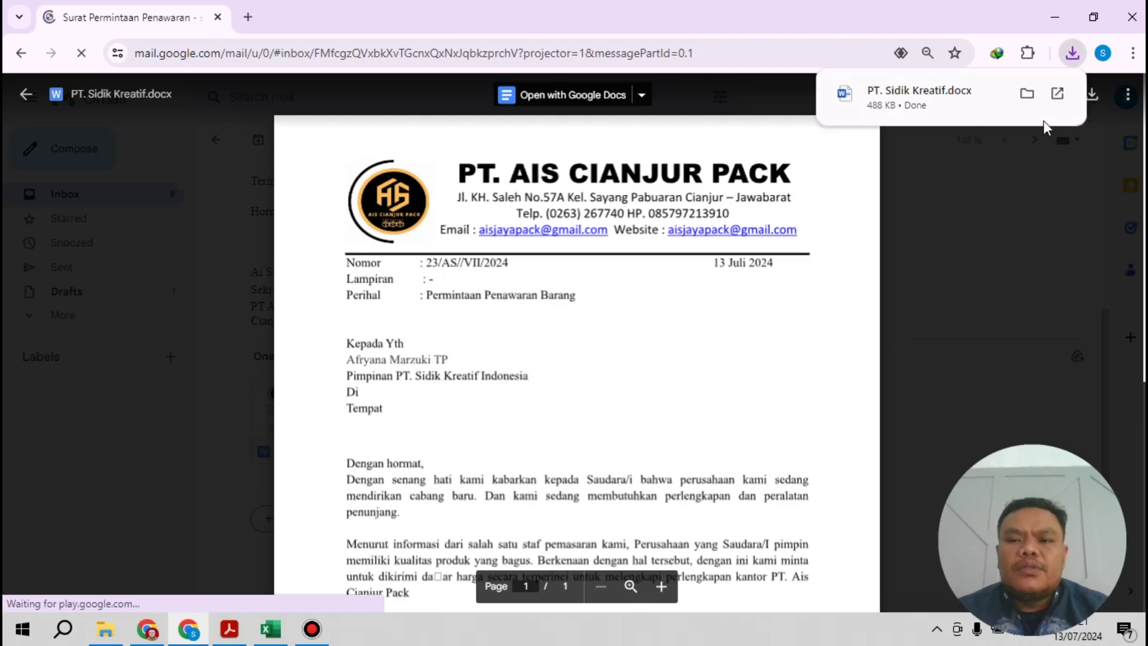
Open the downloaded PT. Sidik Kreatif.docx in Word and read through the whole letter.
click(1071, 55)
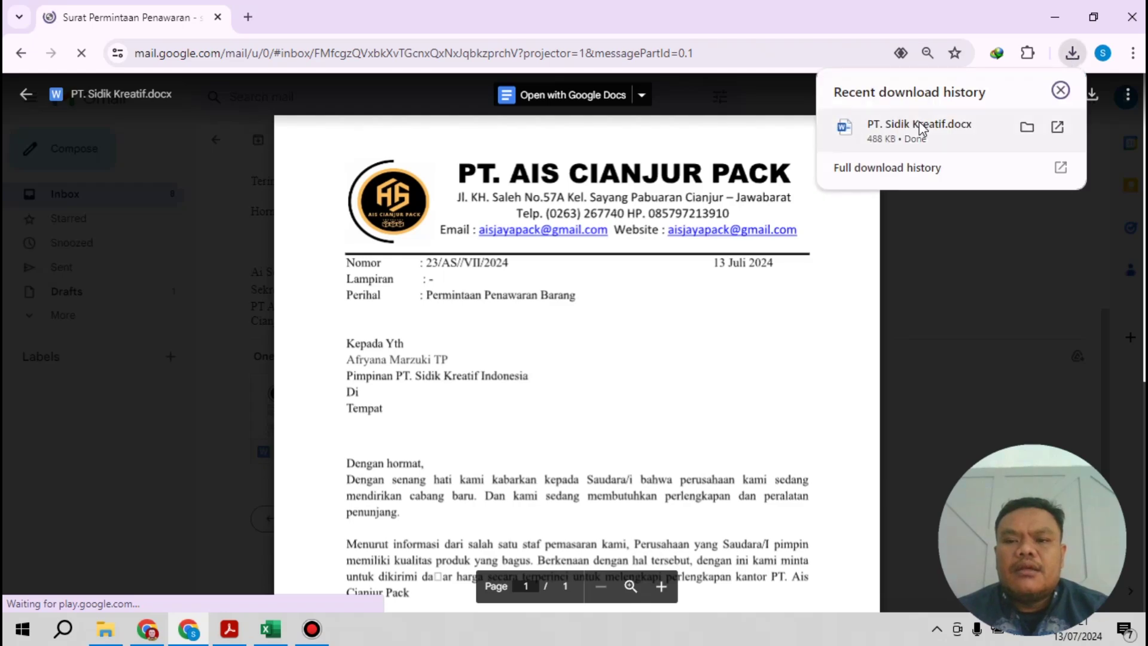
click(907, 146)
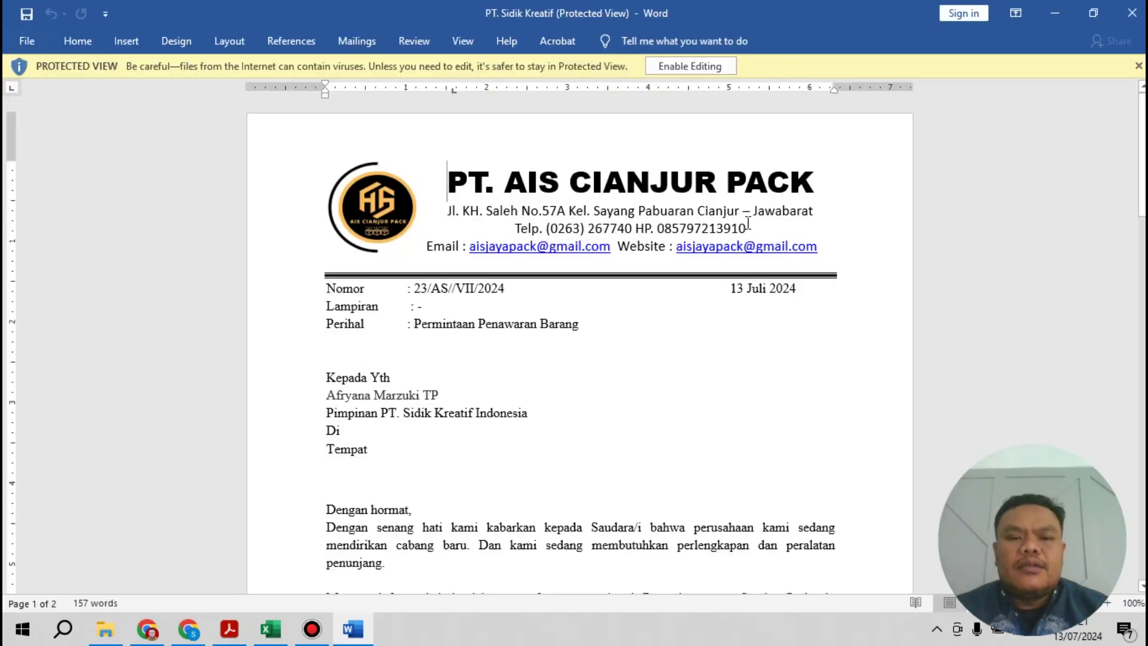
scroll(747, 229, down, 3)
scroll(747, 229, down, 9)
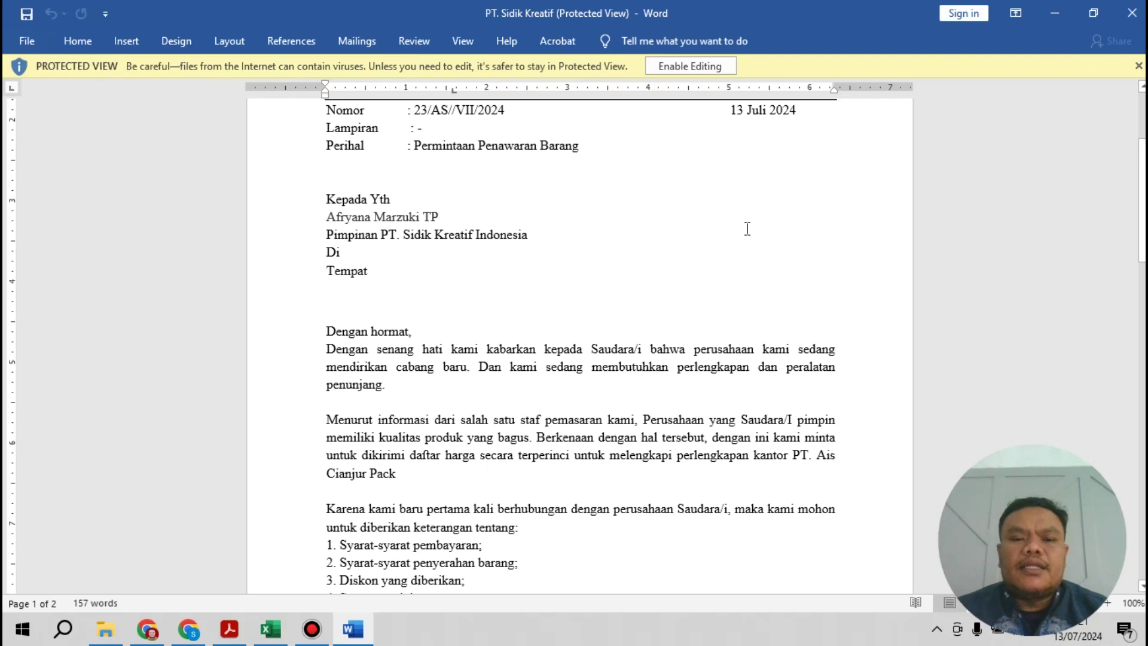
scroll(747, 229, down, 7)
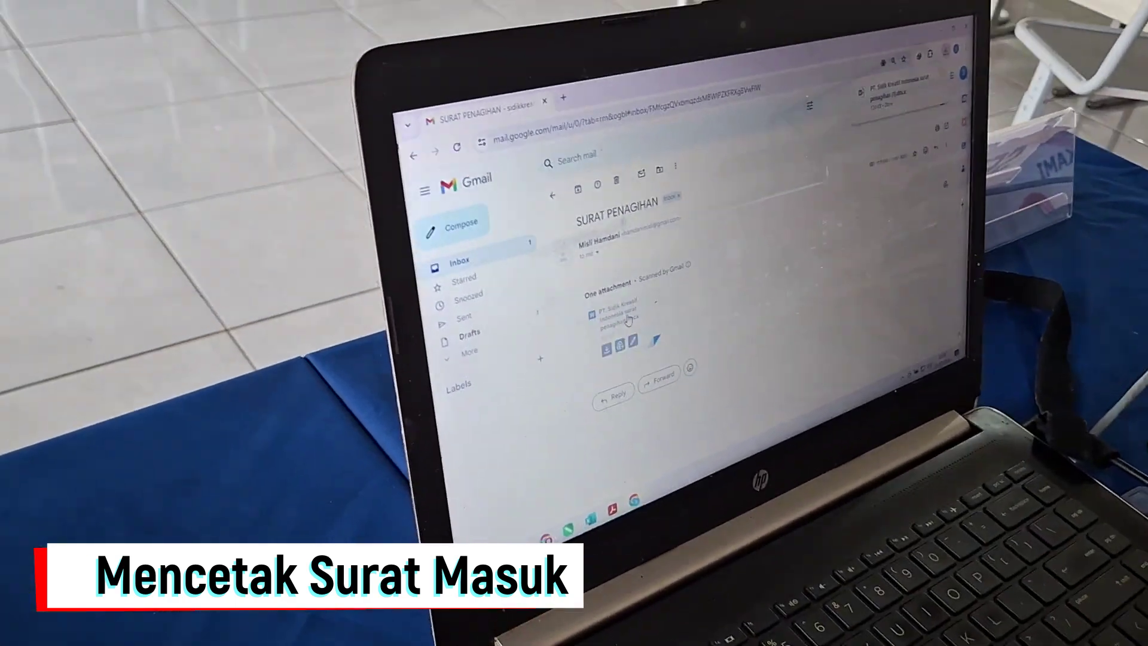
click(628, 320)
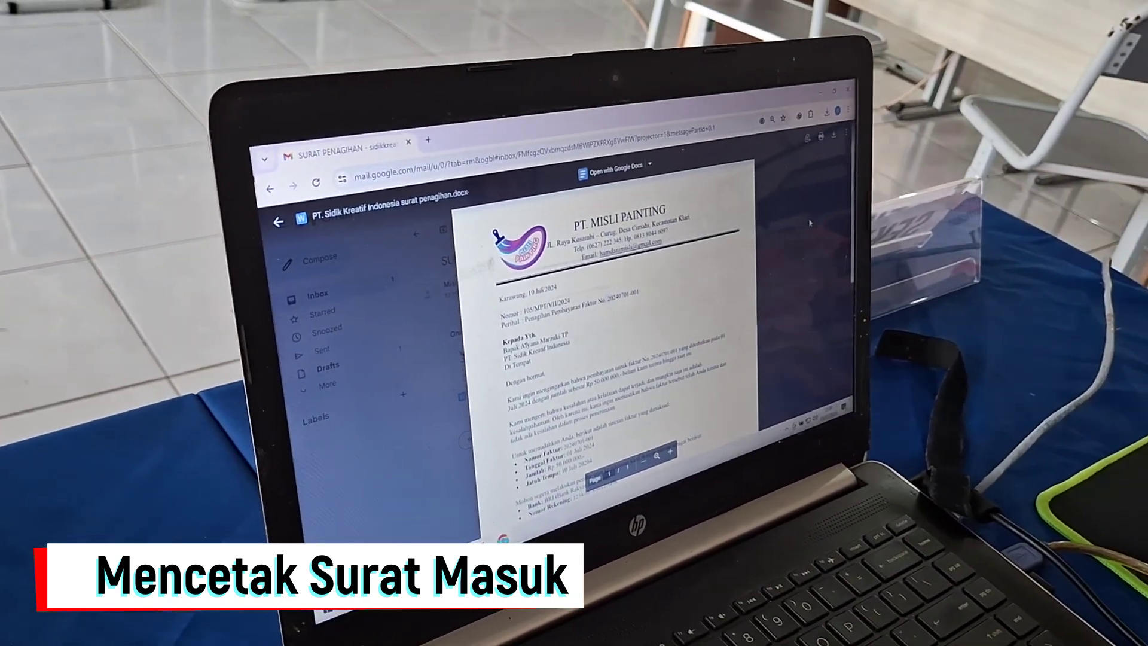
click(818, 147)
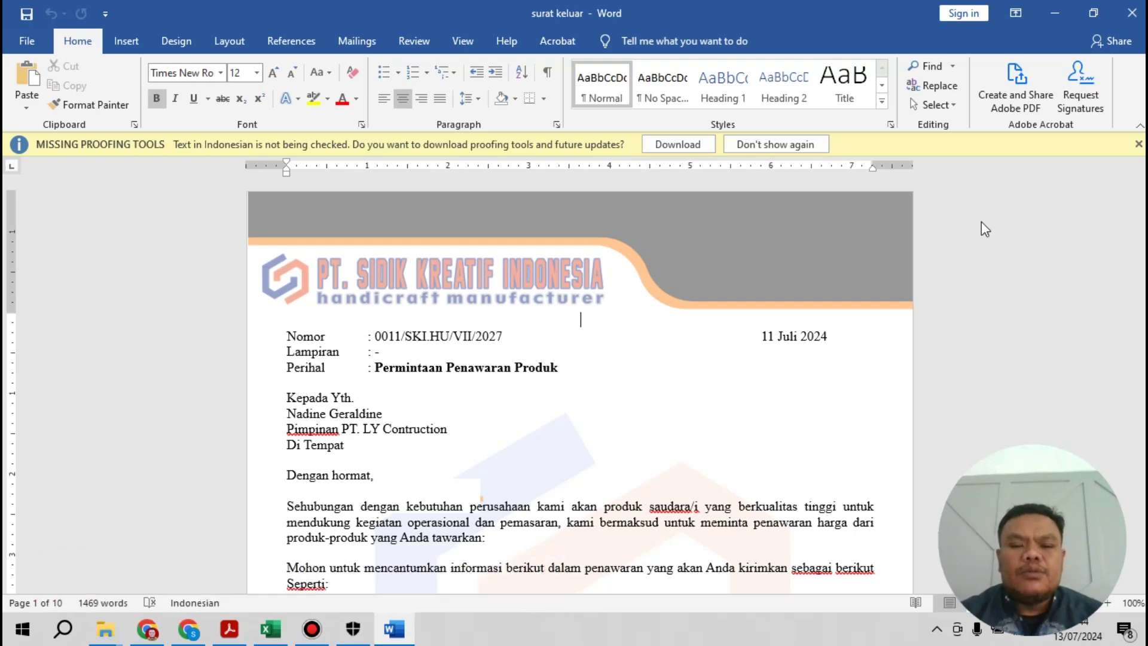
Review the outgoing "Permintaan Penawaran Produk" letters in the Word document surat keluar, checking each letter's number and recipient company, and return to the first page.
scroll(981, 225, down, 10)
scroll(973, 239, down, 15)
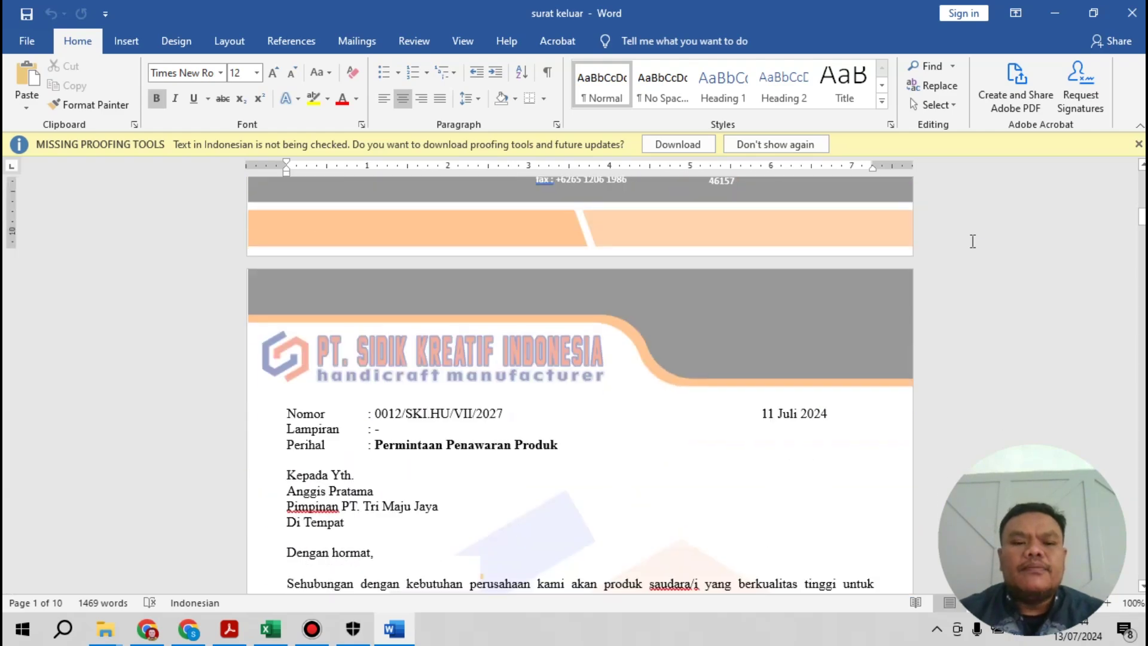
scroll(972, 241, down, 8)
scroll(972, 240, down, 15)
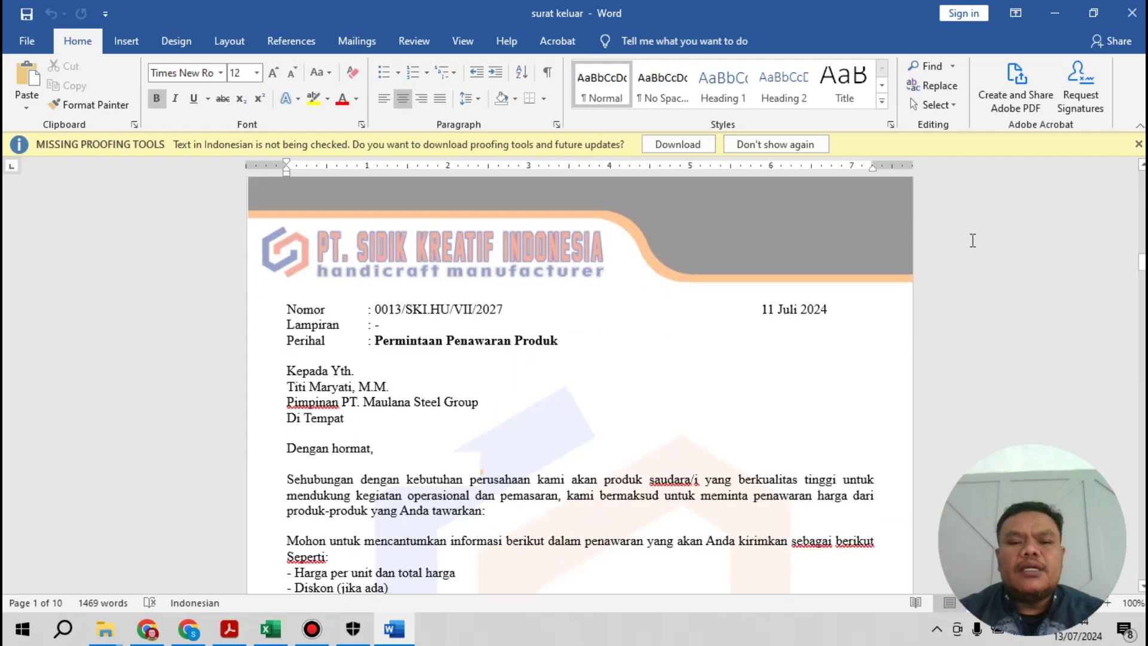
scroll(972, 240, down, 8)
scroll(973, 240, down, 10)
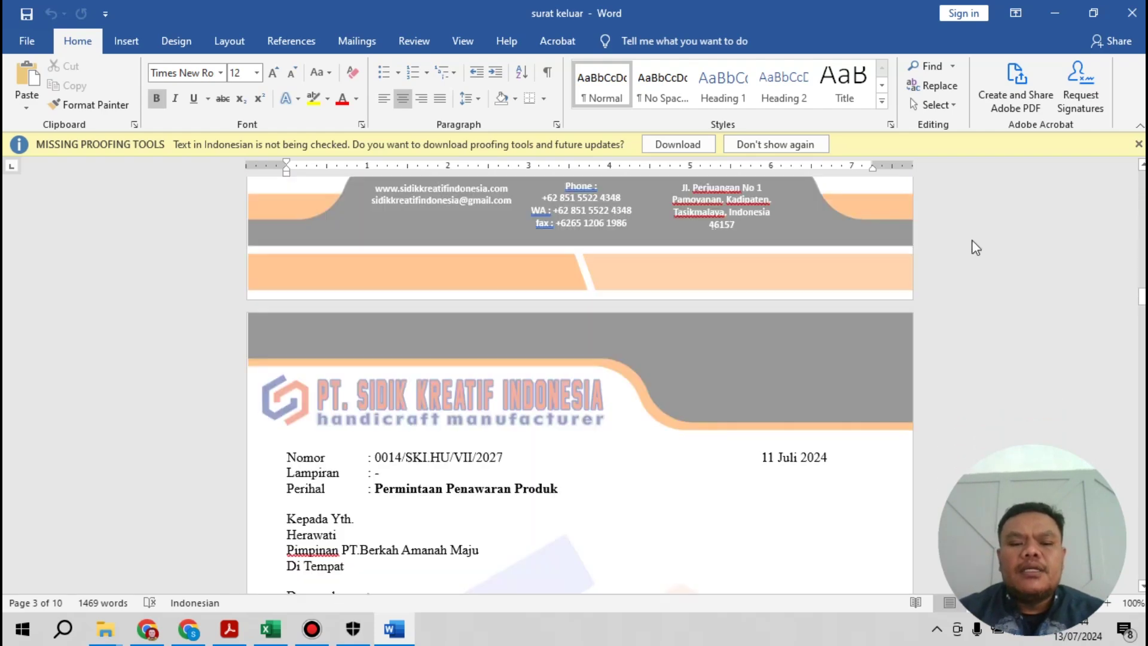
scroll(975, 244, down, 5)
scroll(973, 241, down, 10)
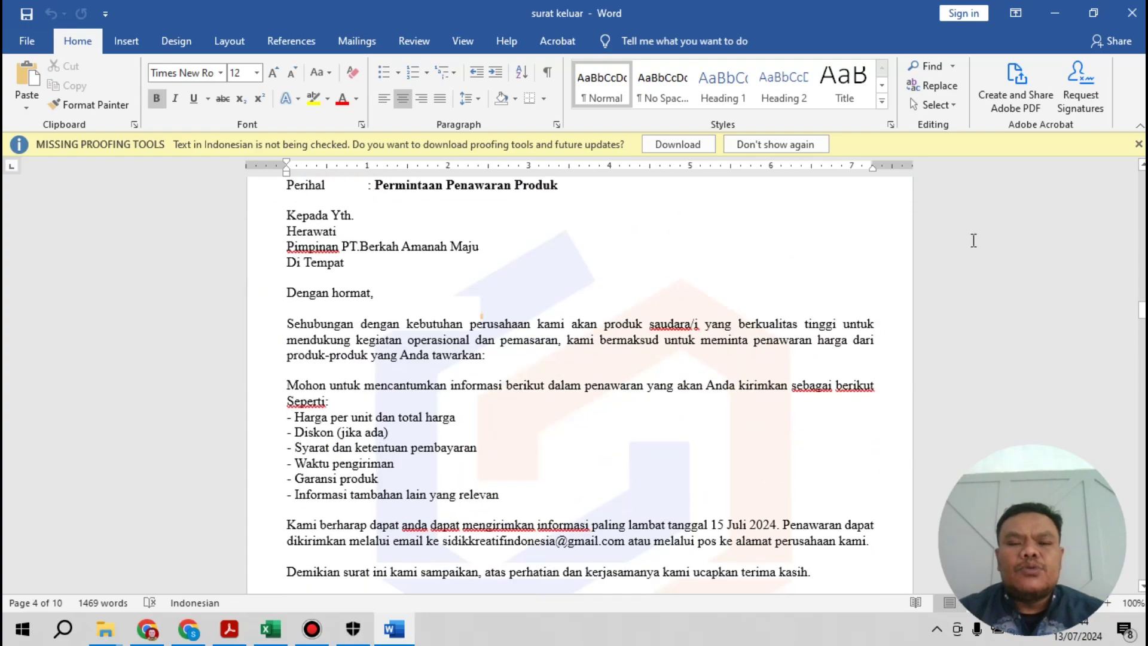
scroll(976, 247, down, 10)
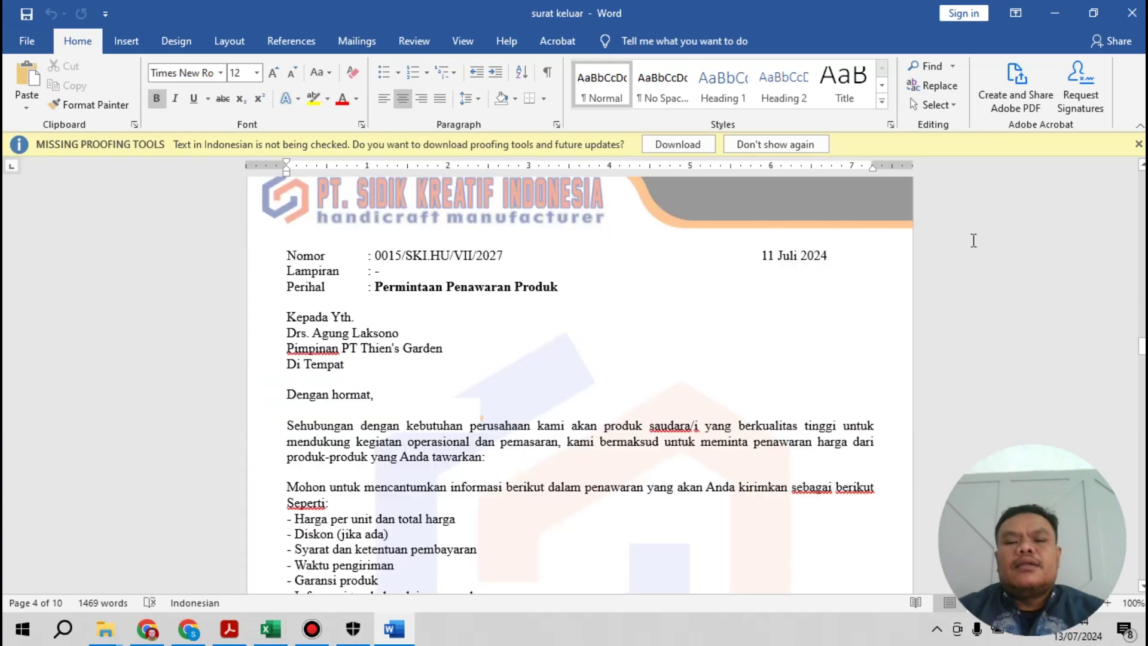
drag(1142, 348, 1142, 178)
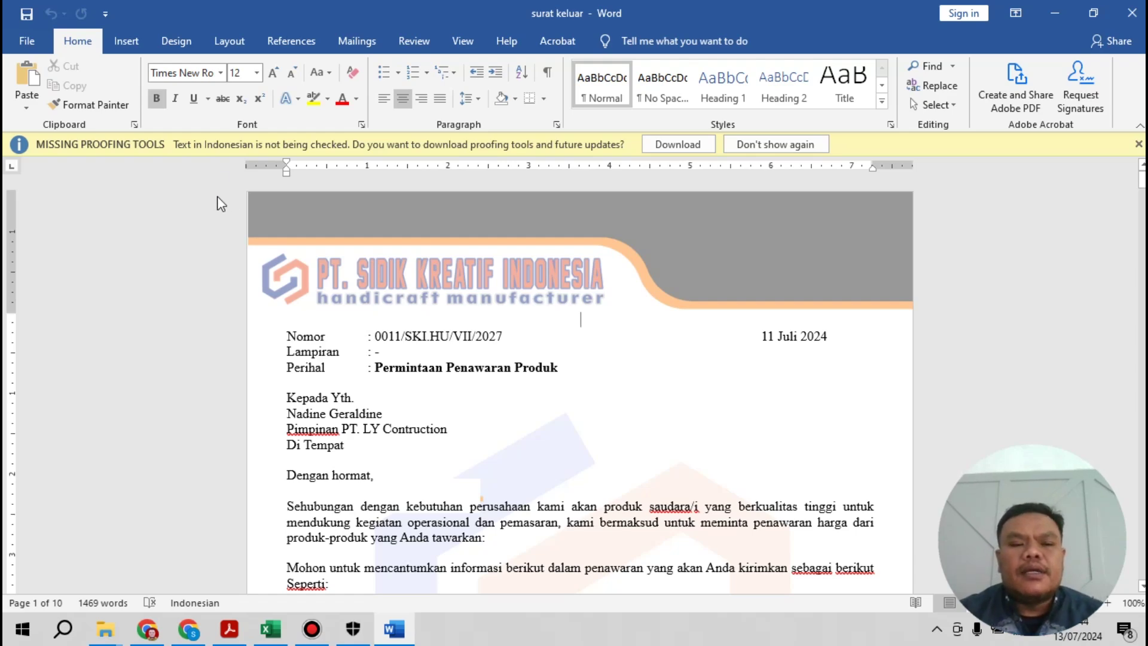
Print one copy of all pages of surat keluar on the EPSON L3210 Series, one-sided on A4 in portrait orientation.
click(29, 42)
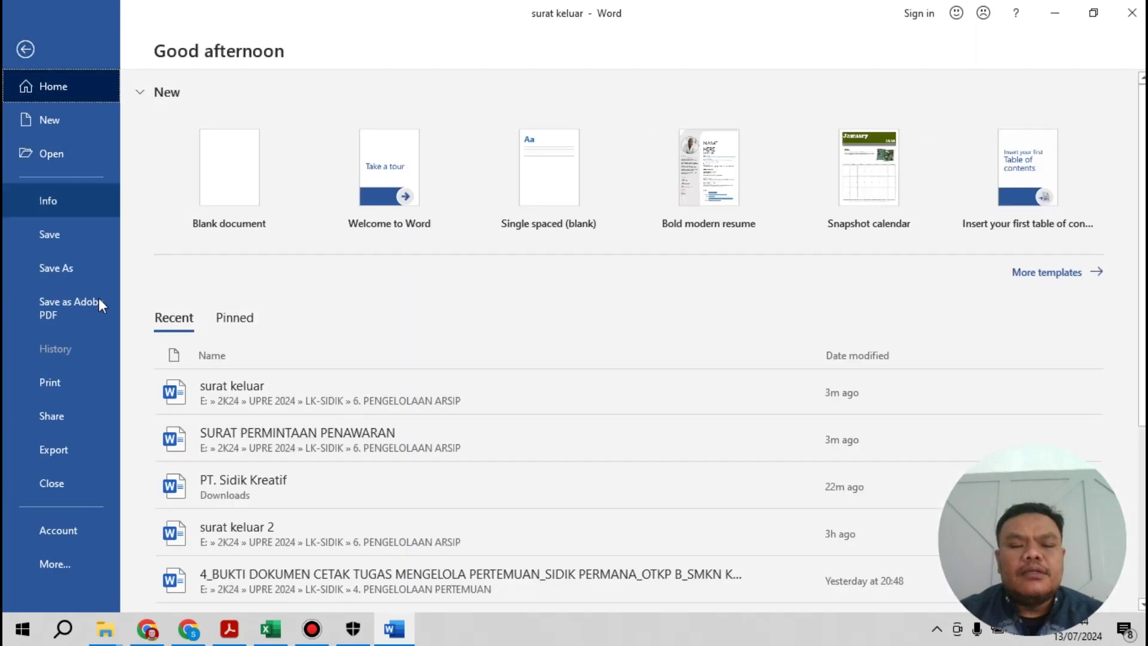
click(83, 387)
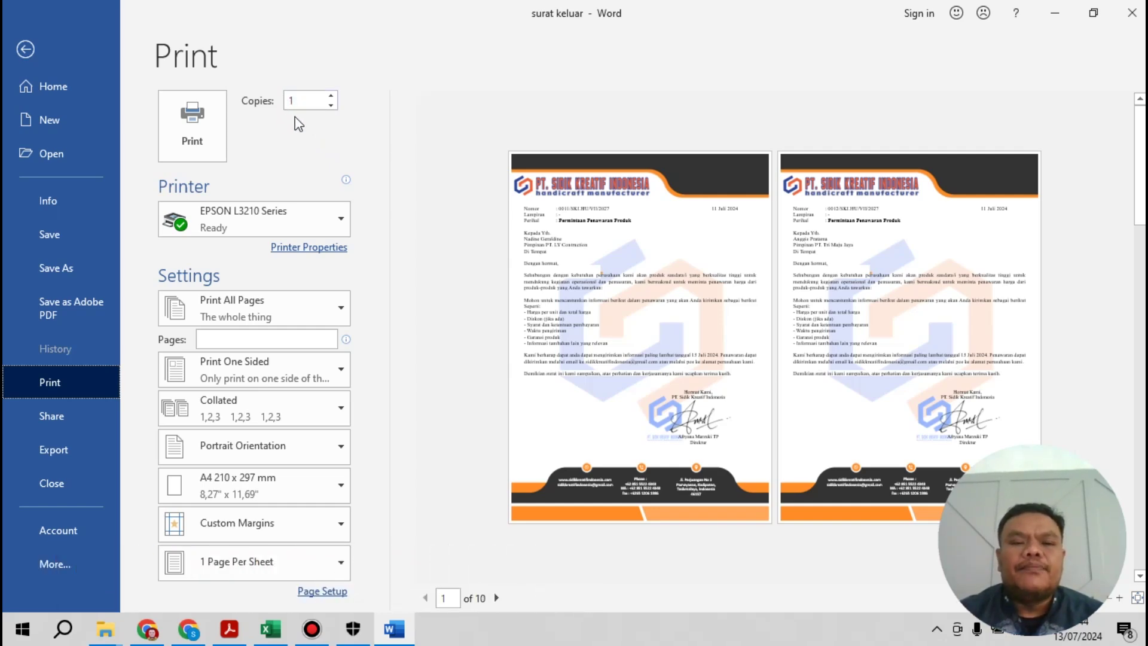
click(195, 124)
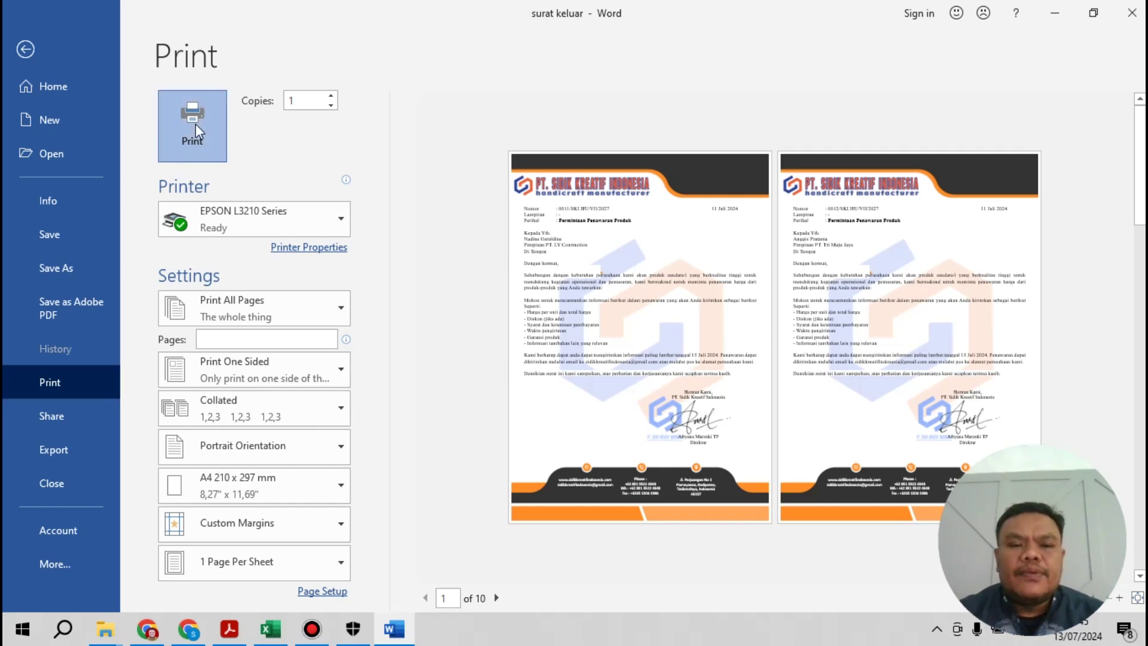
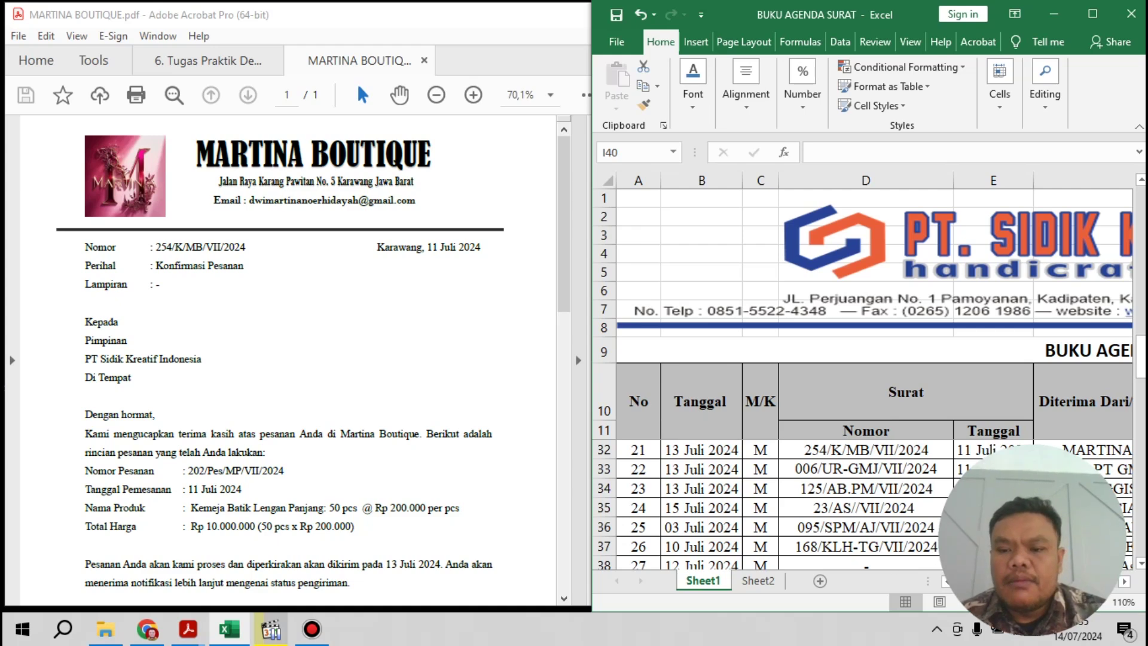
Examine the columns of the BUKU AGENDA SURAT workbook from No to Kode Arsip, comparing the MARTINA BOUTIQUE entry with its PDF letter.
scroll(933, 562, right, 1)
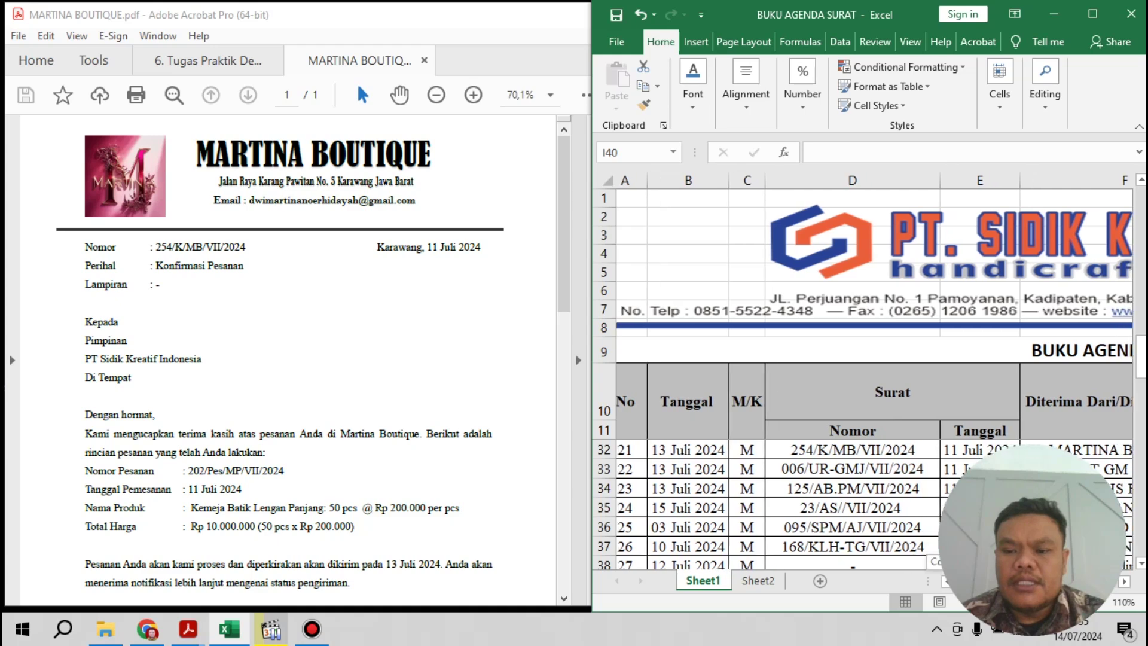
scroll(933, 562, left, 1)
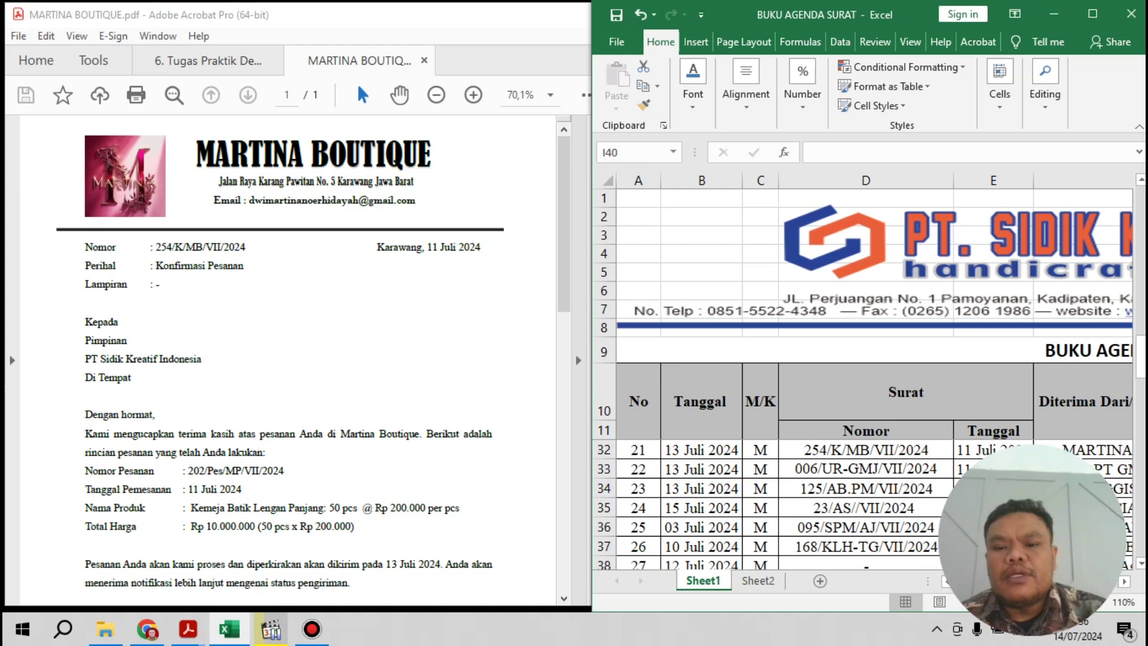
scroll(873, 388, right, 3)
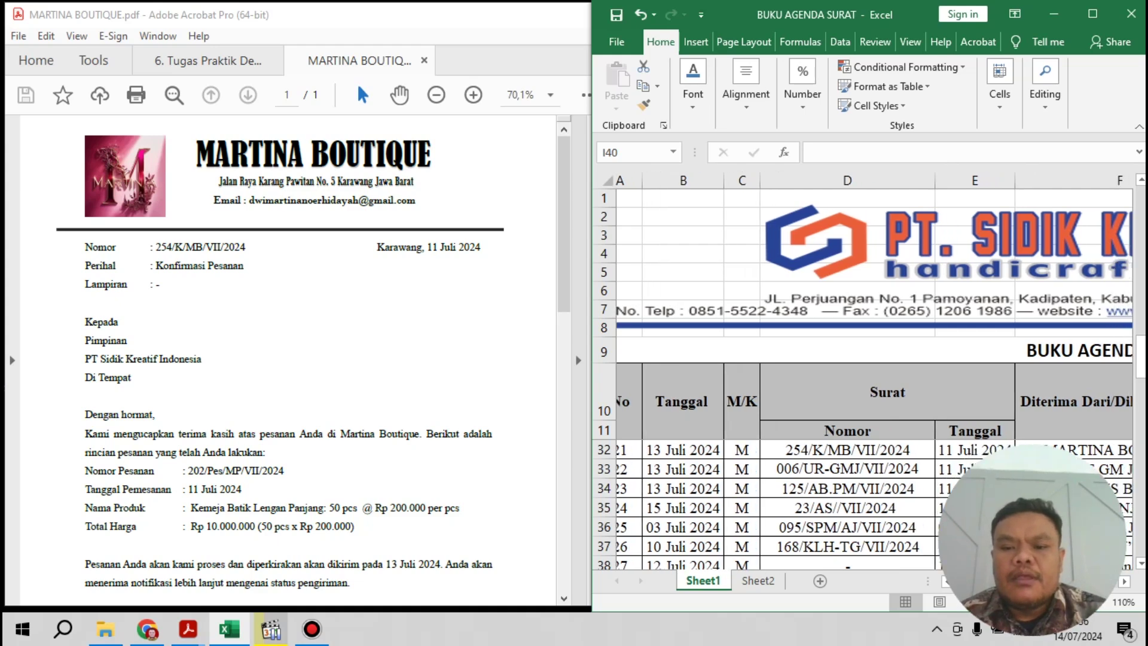
scroll(808, 389, left, 1)
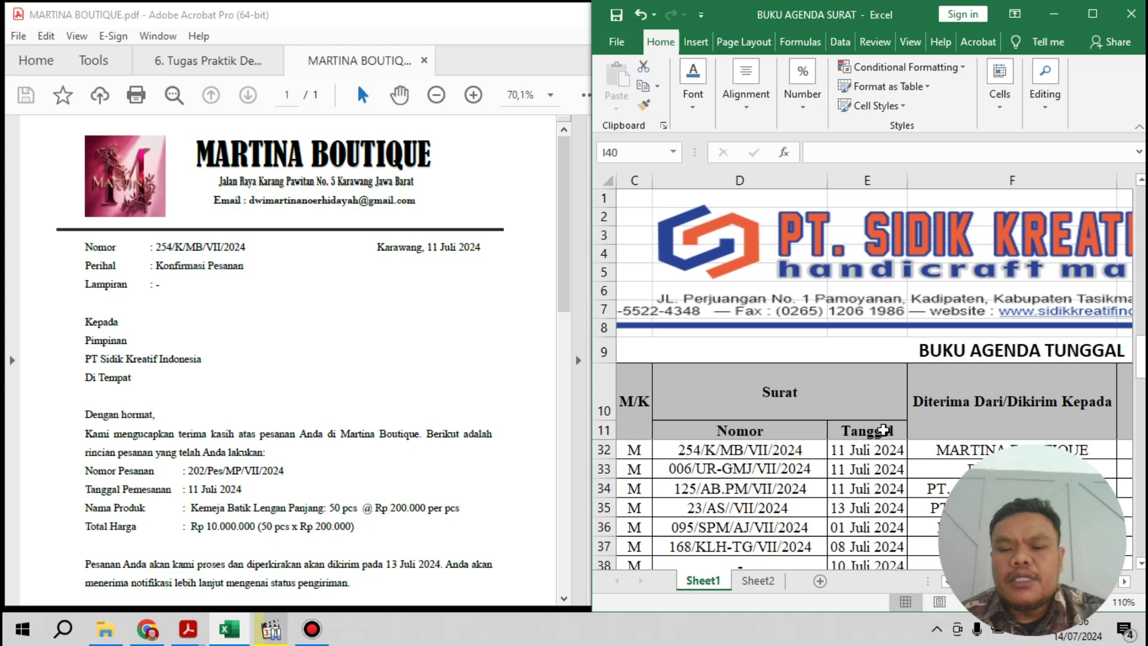
scroll(872, 371, right, 5)
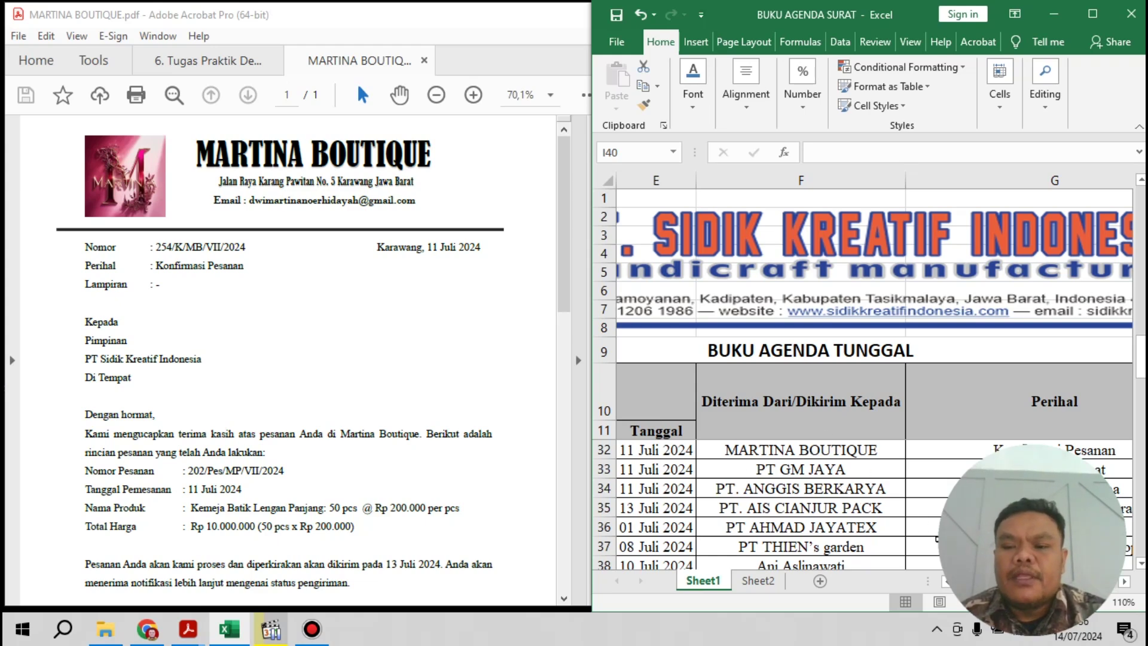
scroll(874, 371, right, 5)
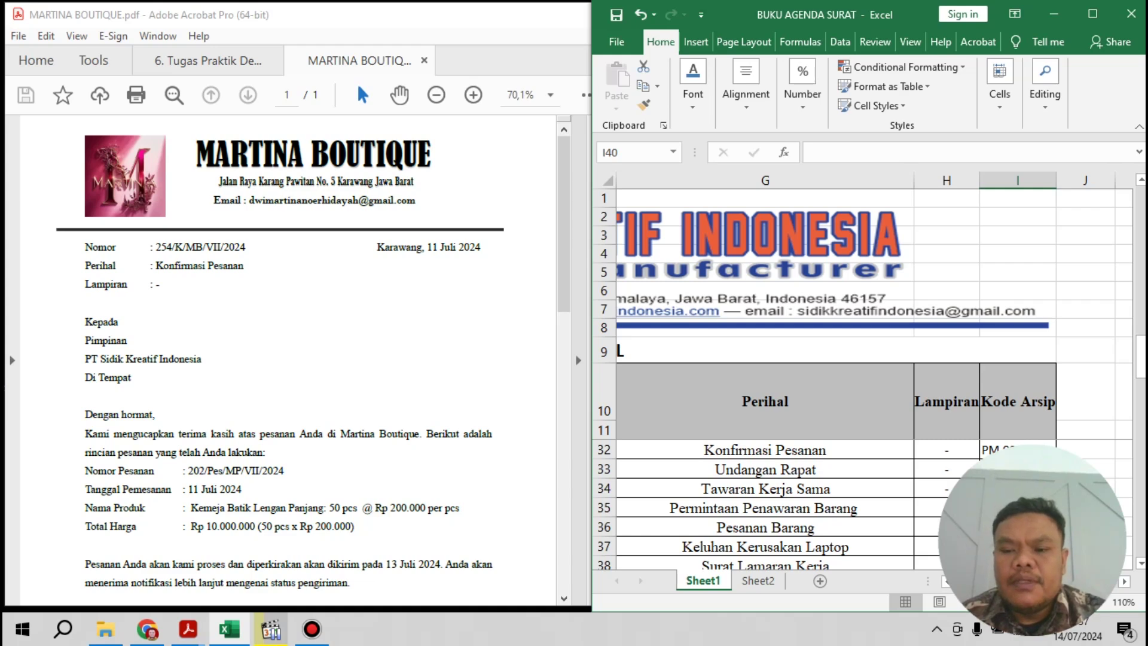
scroll(864, 371, left, 1)
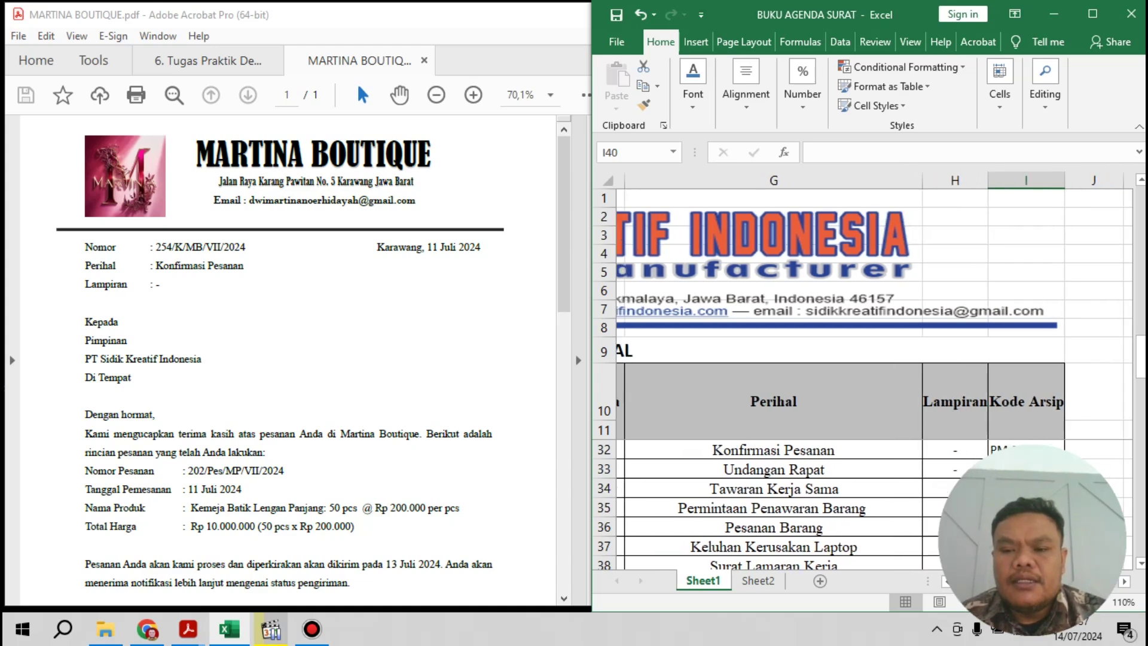
scroll(873, 370, left, 3)
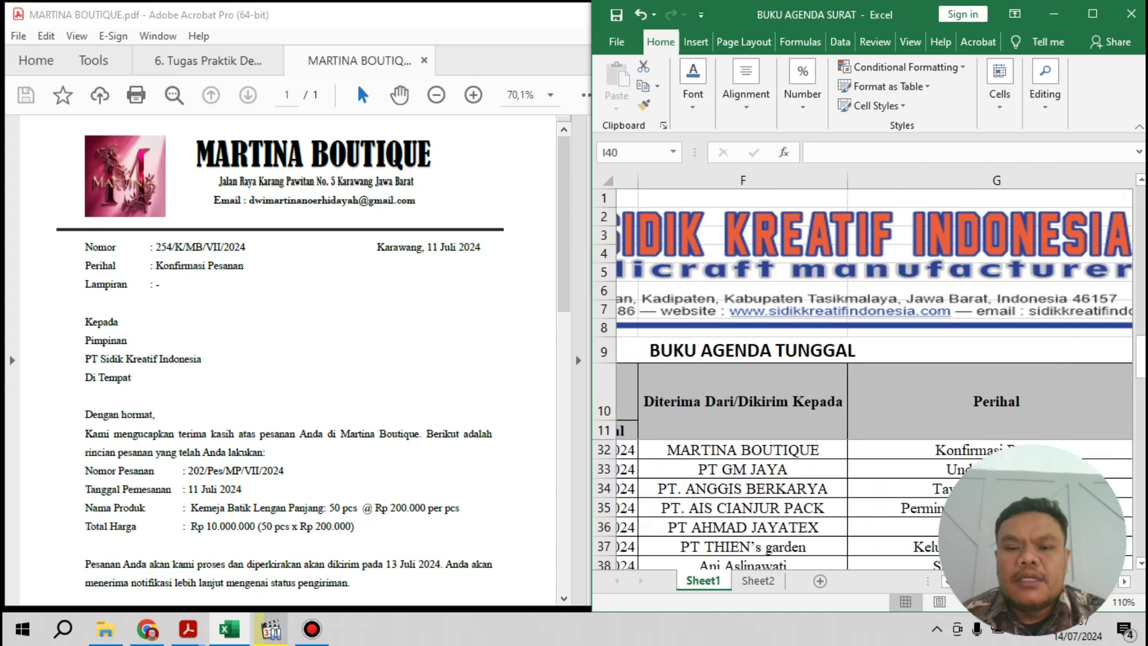
scroll(873, 371, left, 3)
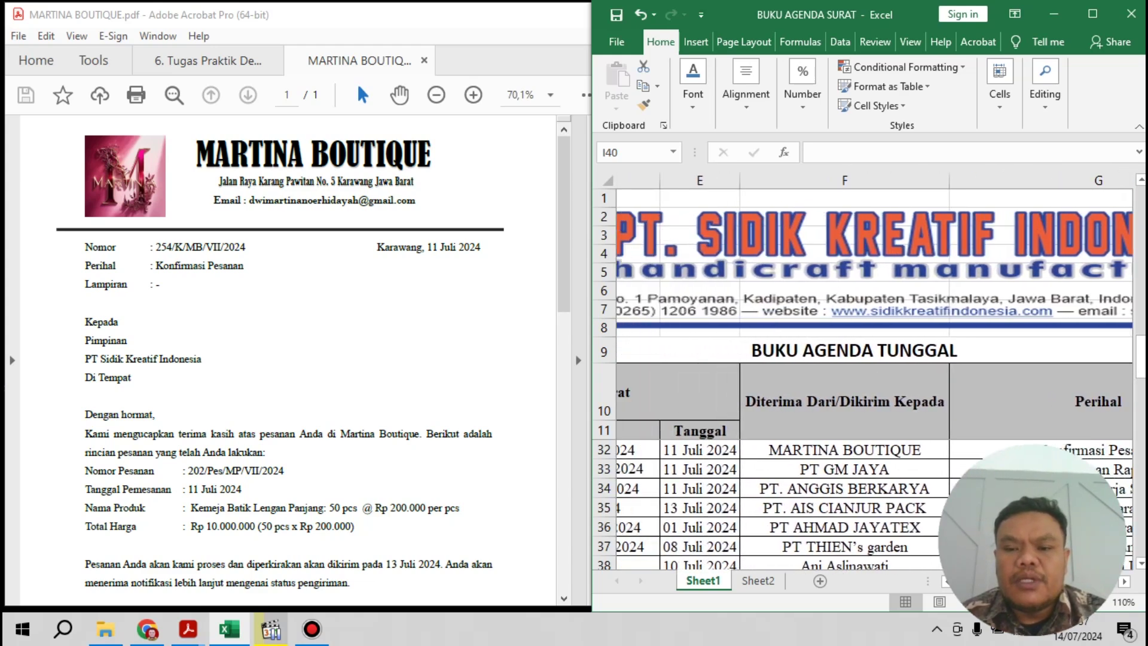
Compare the MARTINA BOUTIQUE row across all columns of the agenda table, from No to Kode Arsip, with its PDF letter.
scroll(873, 371, left, 4)
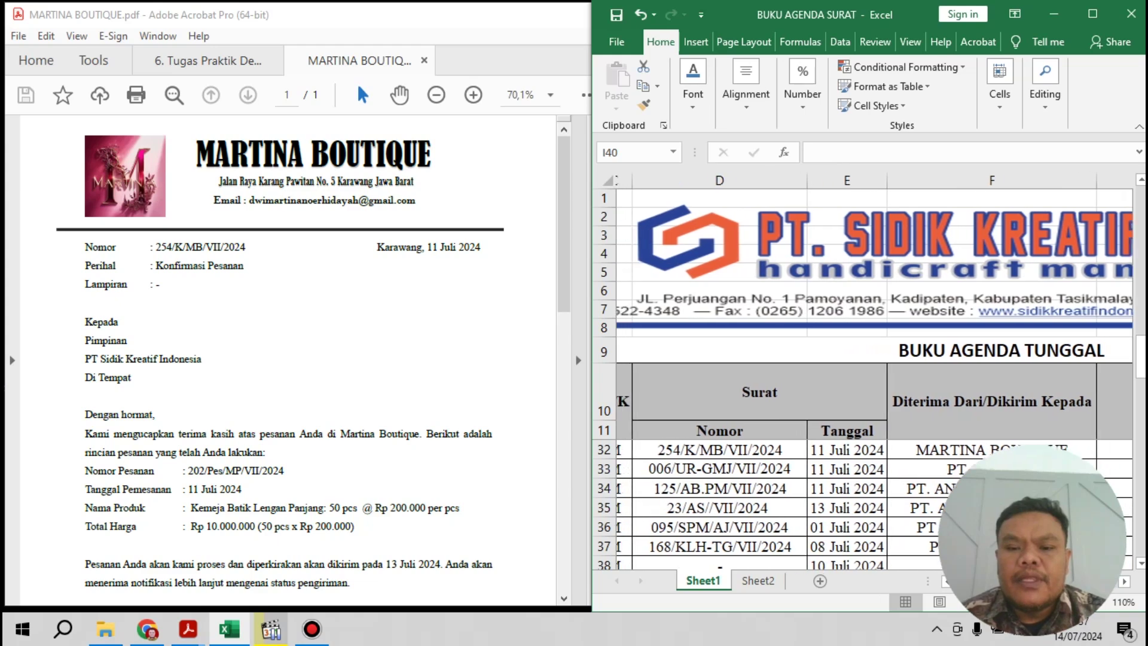
scroll(873, 371, left, 4)
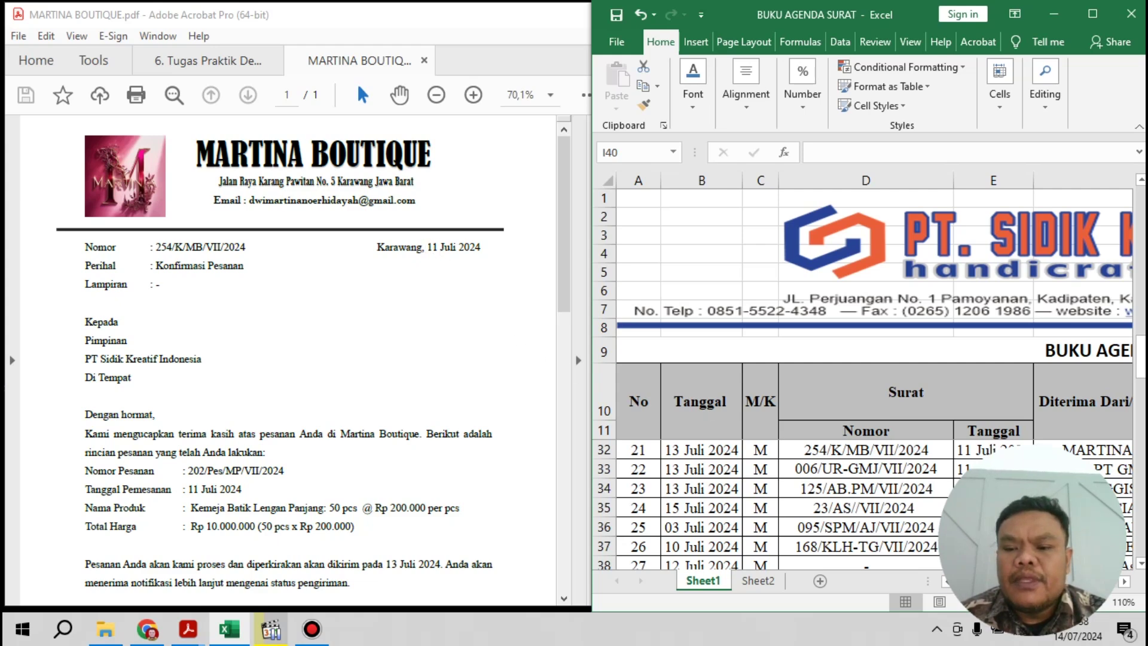
scroll(874, 370, right, 5)
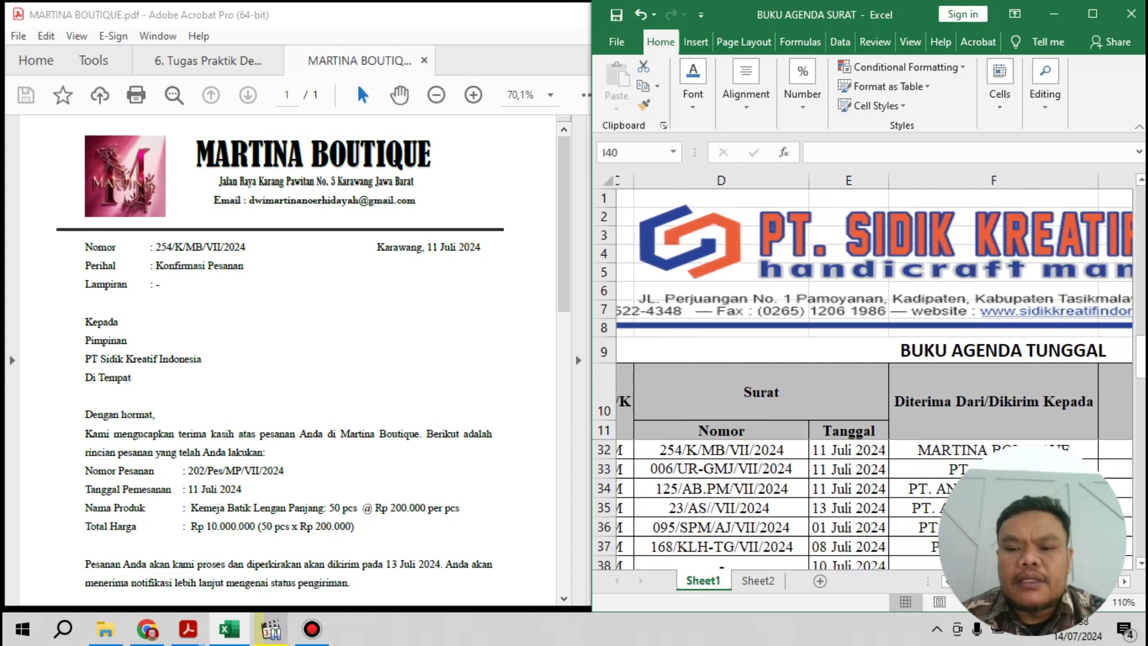
scroll(789, 421, right, 3)
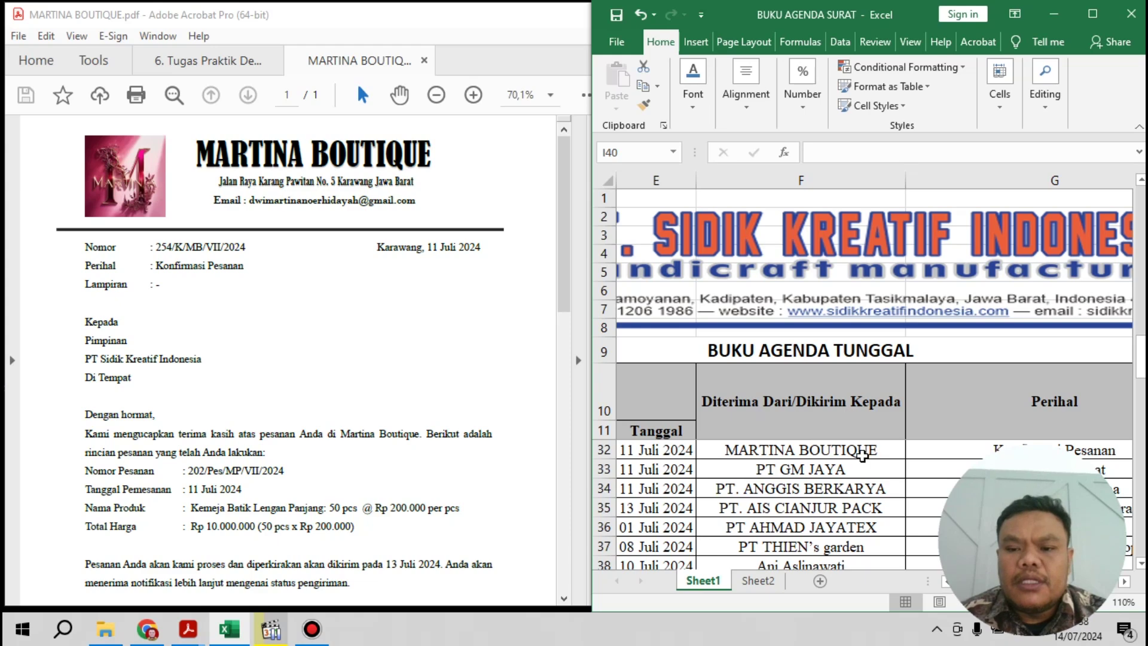
click(1123, 583)
click(1124, 583)
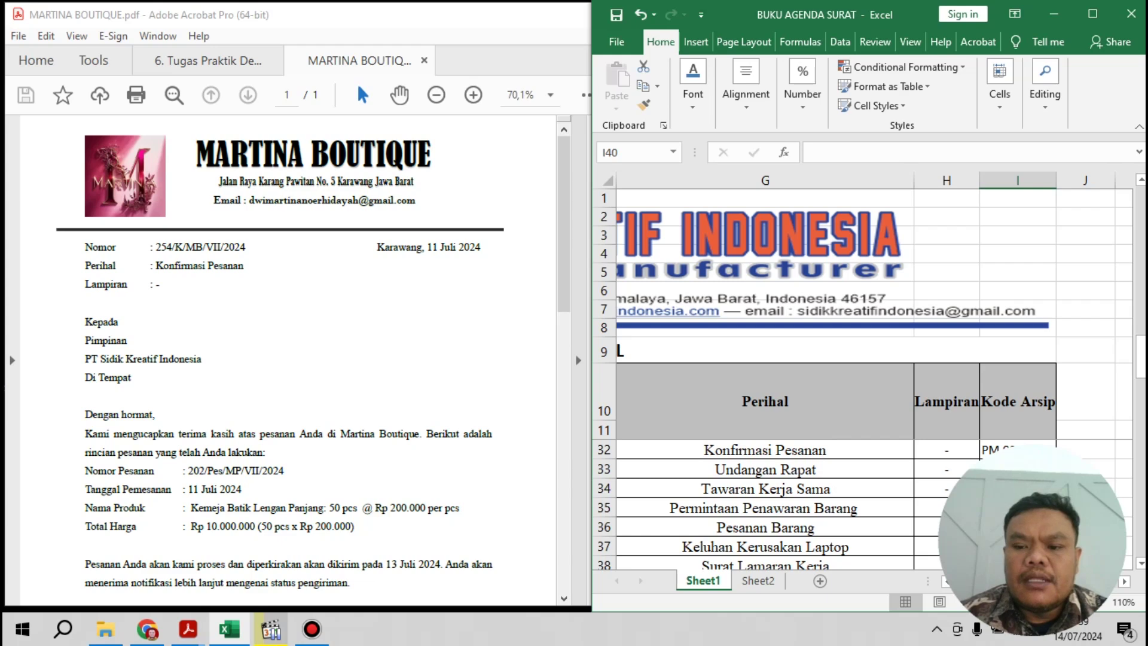
scroll(872, 371, left, 6)
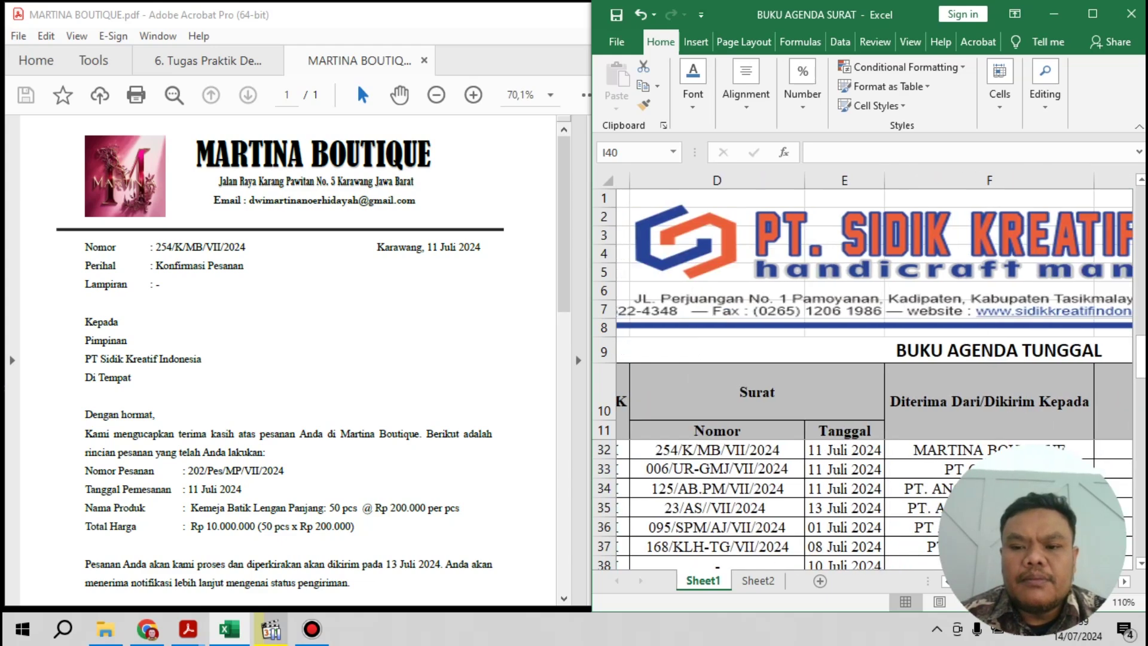
scroll(873, 371, left, 2)
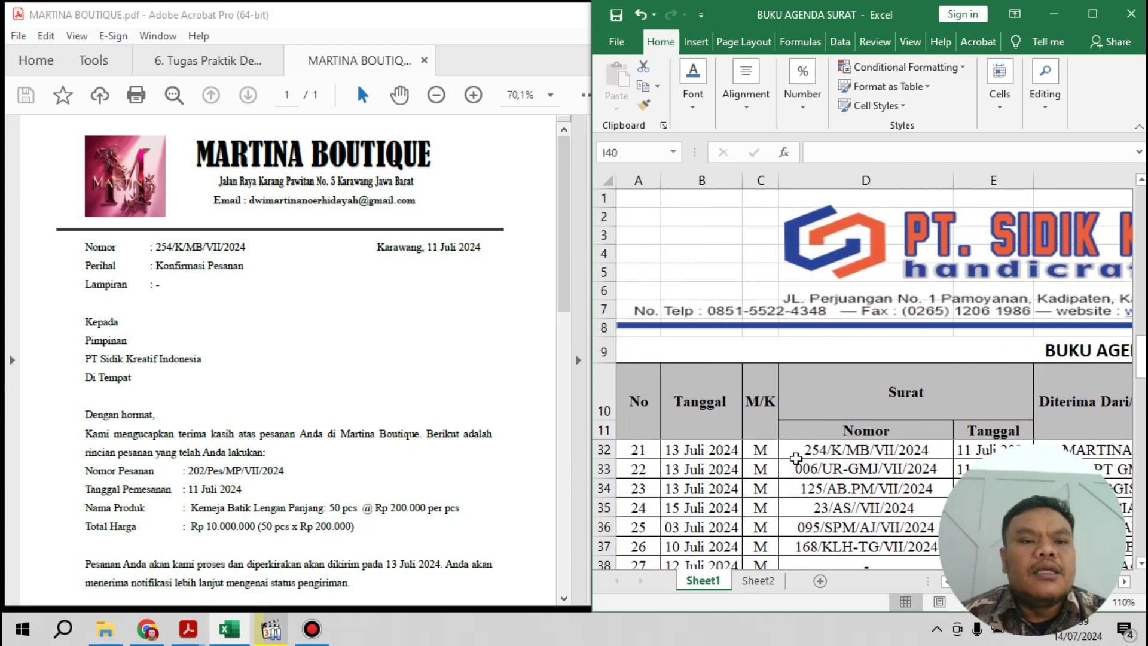
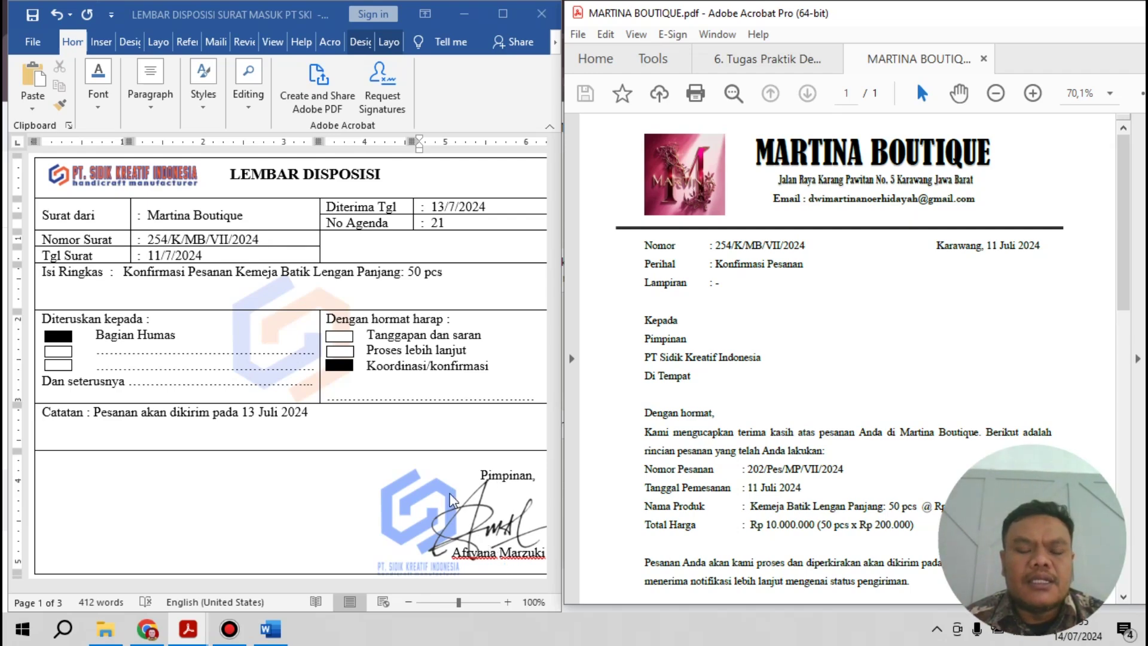
Review the LEMBAR DISPOSISI sheets in the Word document for the incoming letters from Martina Boutique and PT. Gm Jaya.
scroll(433, 408, down, 3)
scroll(432, 401, down, 7)
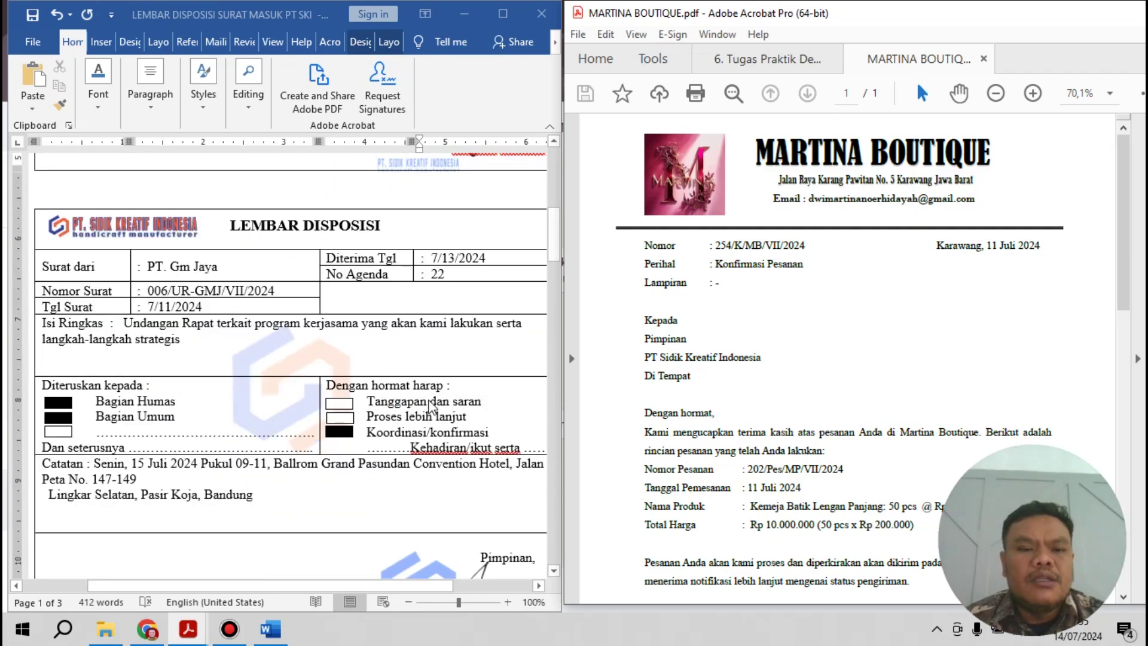
scroll(432, 406, down, 3)
scroll(432, 406, down, 1)
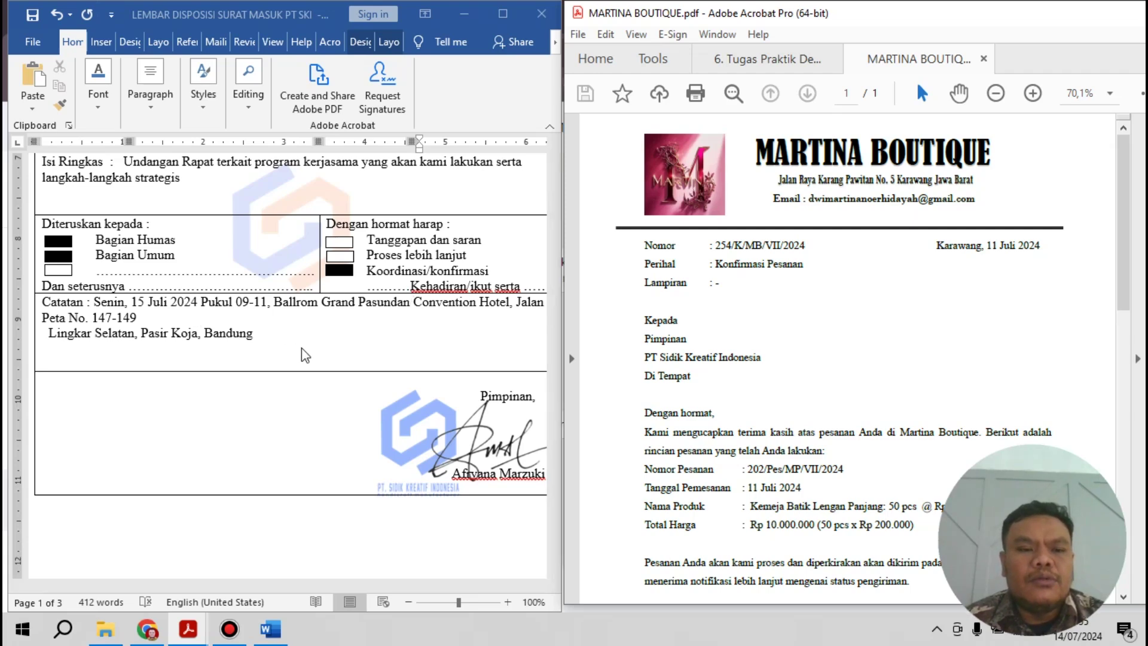
scroll(299, 363, down, 2)
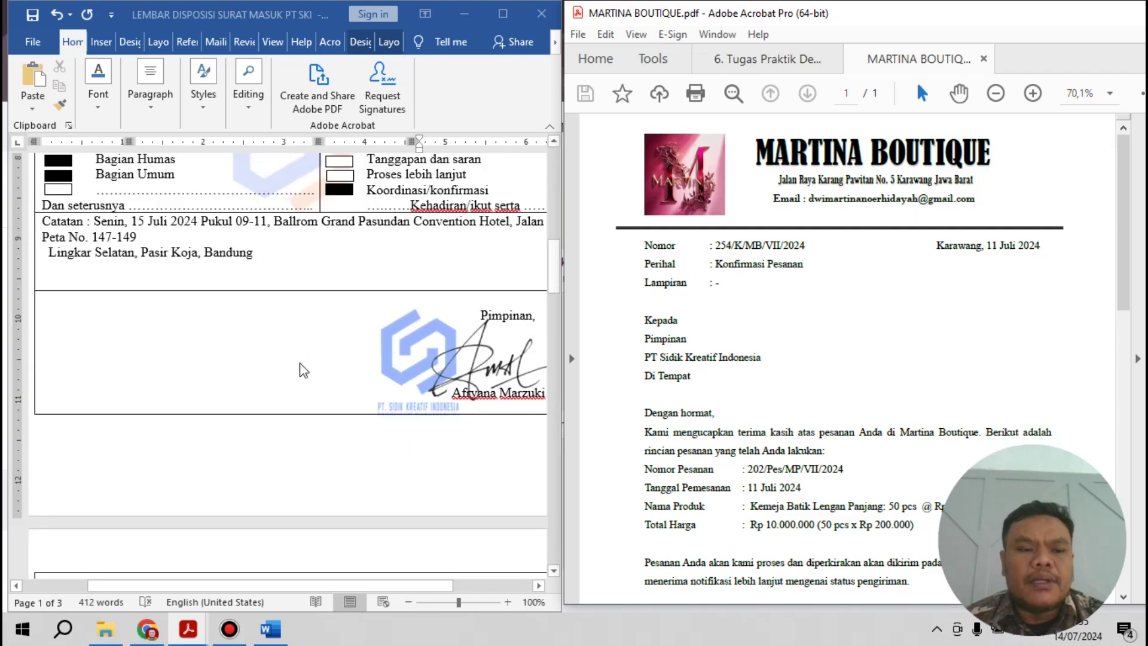
scroll(303, 370, down, 10)
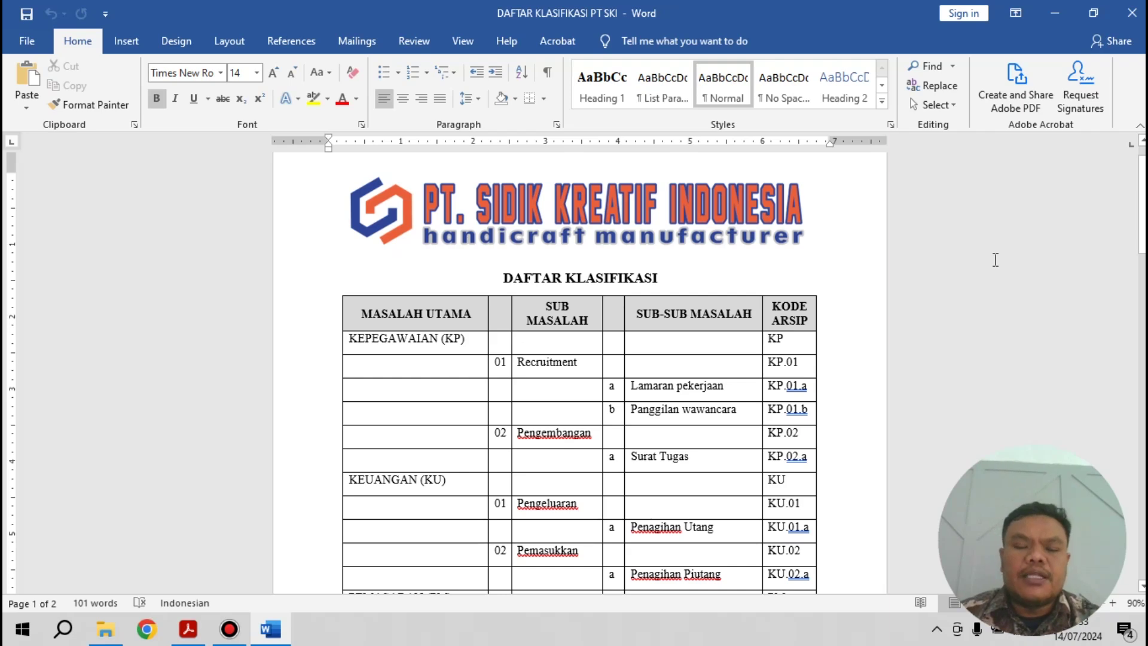
Examine the DAFTAR KLASIFIKASI table in Word, from the KEPEGAWAIAN to the UMUM archive codes, and return to its beginning.
scroll(995, 260, down, 1)
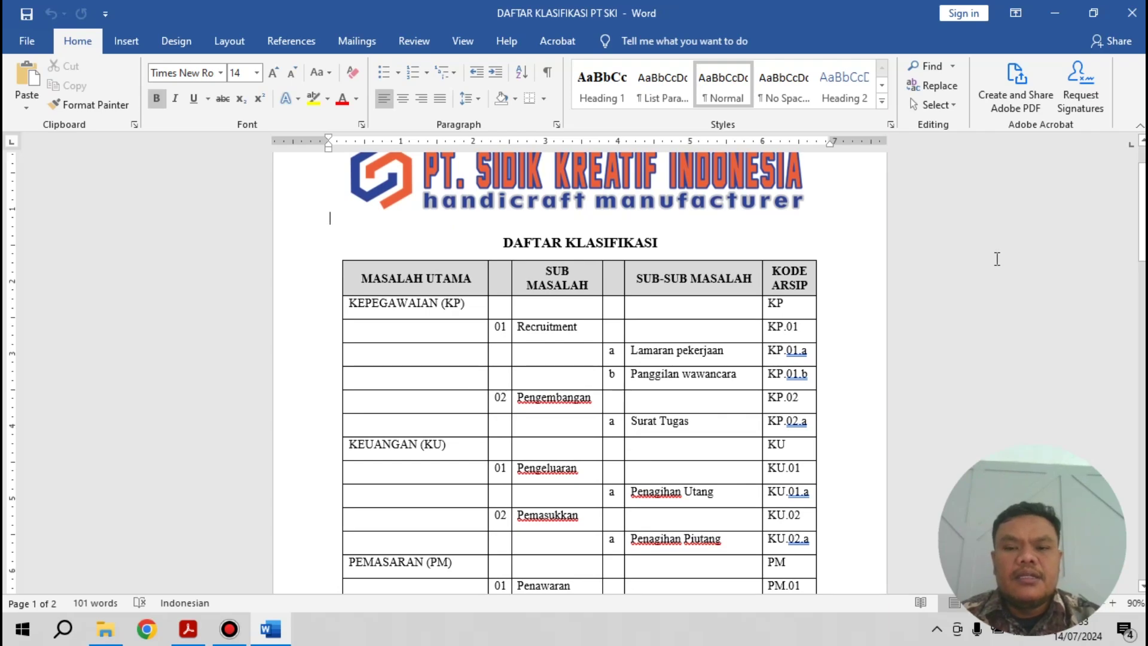
scroll(997, 258, down, 1)
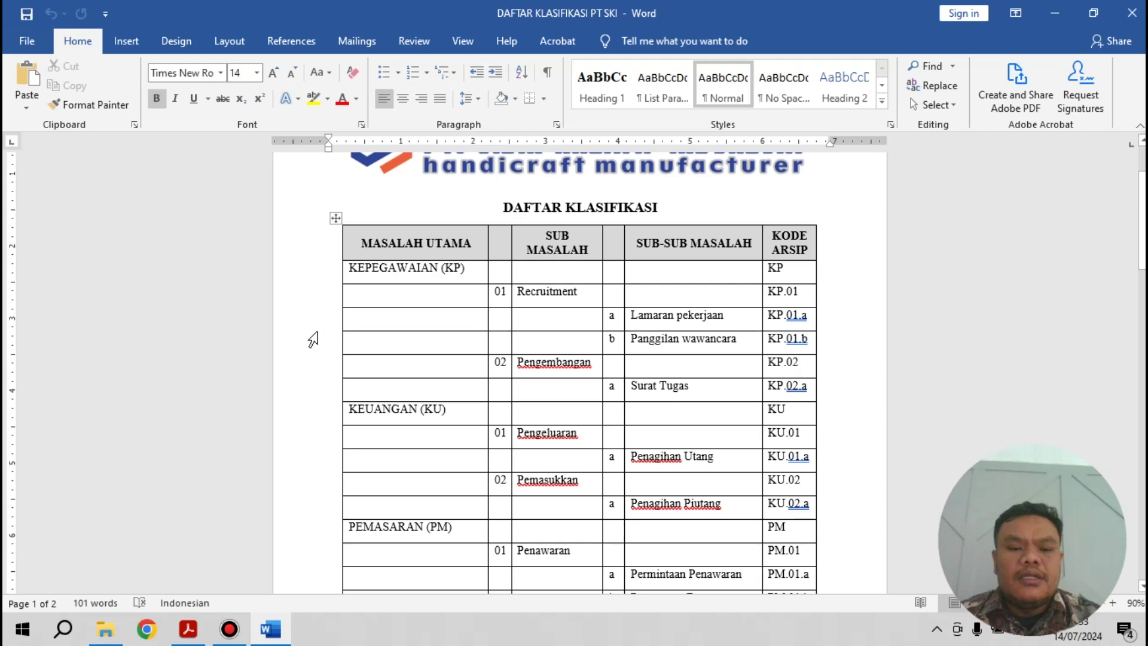
scroll(312, 339, down, 1)
scroll(312, 339, down, 1)
scroll(312, 338, up, 1)
scroll(312, 339, down, 2)
scroll(312, 339, up, 2)
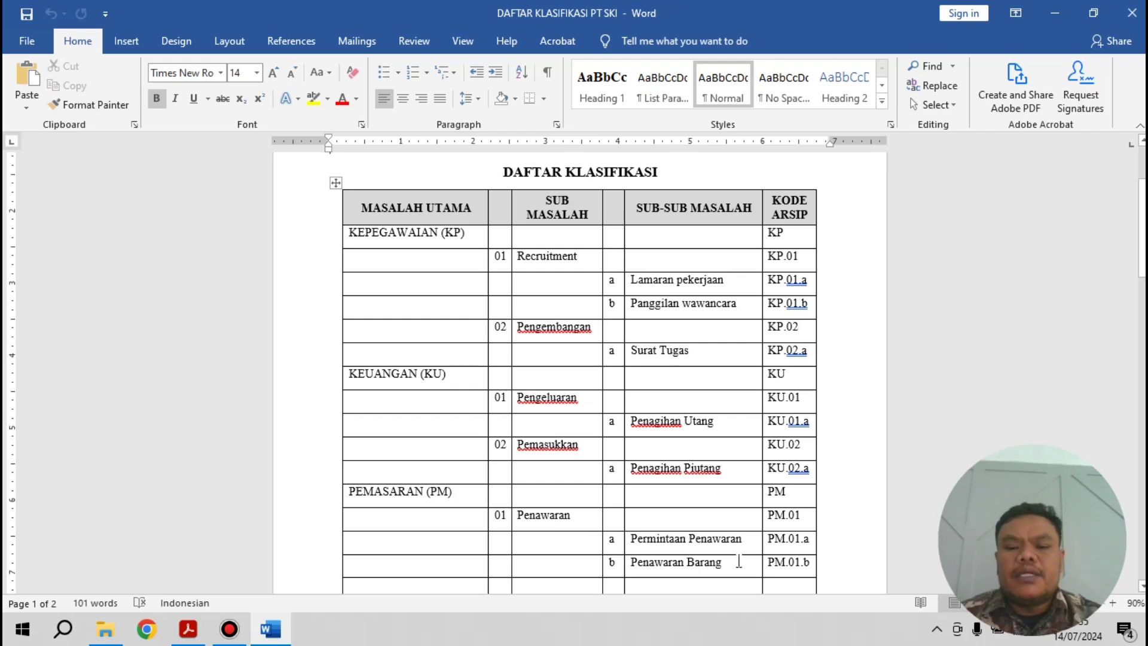
scroll(741, 553, down, 3)
scroll(680, 539, down, 3)
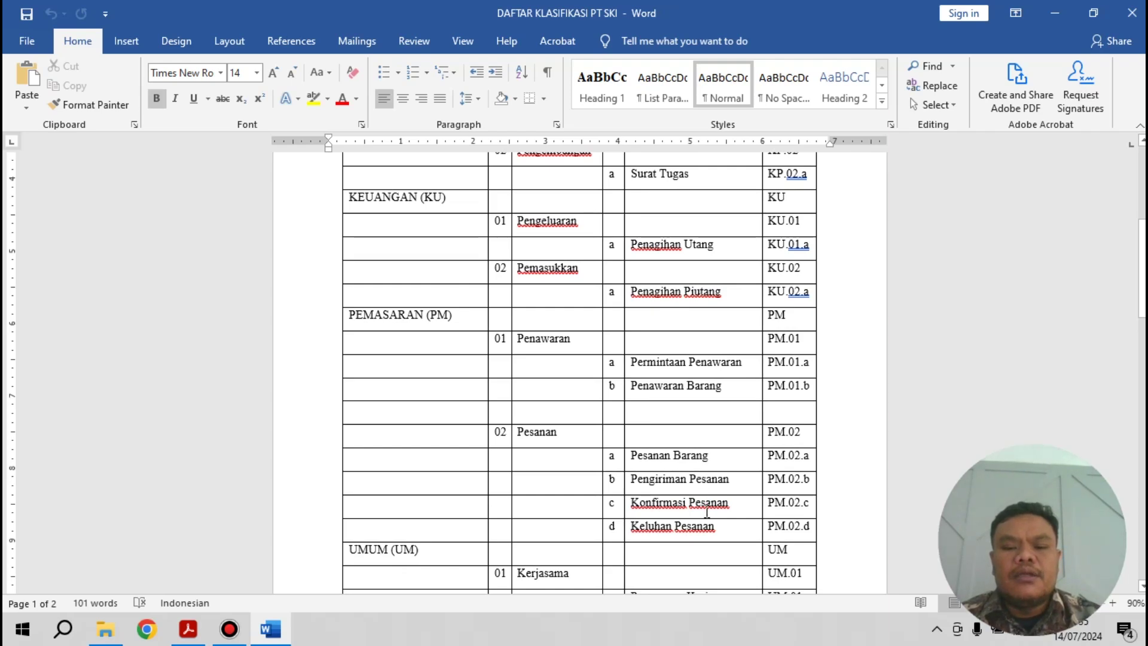
scroll(706, 513, down, 4)
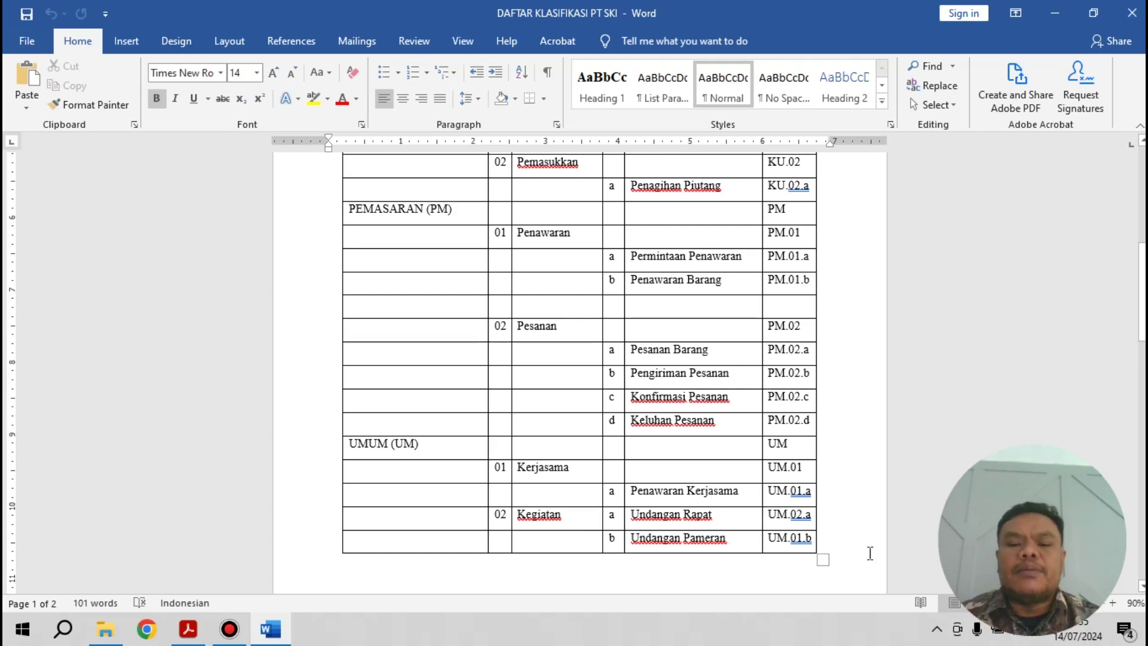
scroll(874, 505, up, 5)
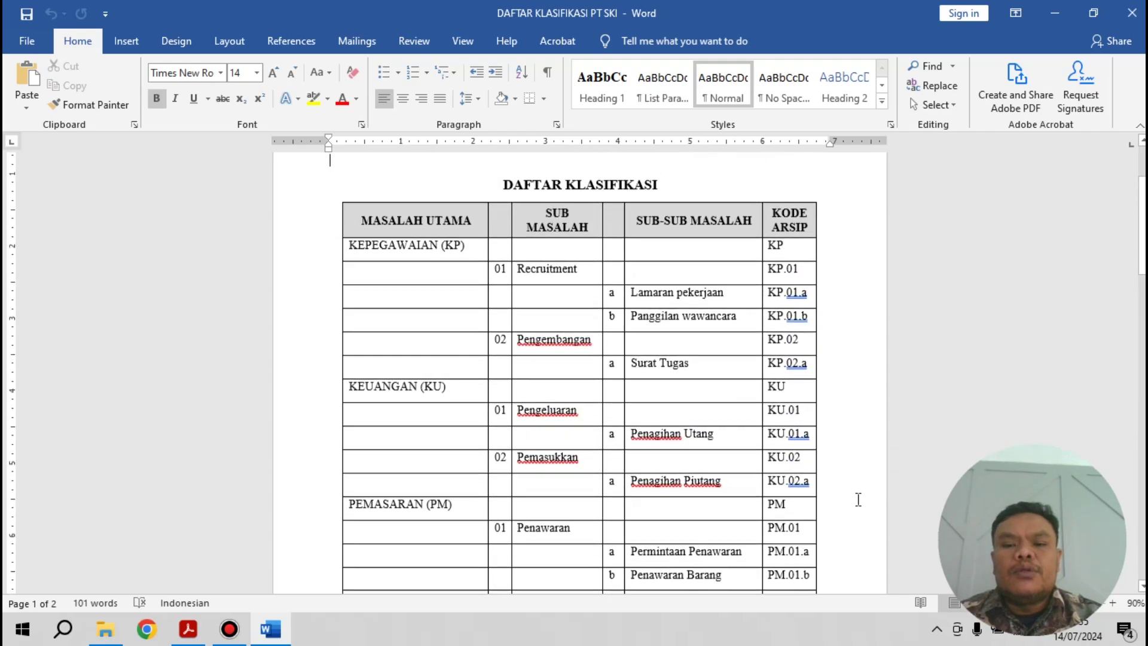
scroll(858, 500, up, 1)
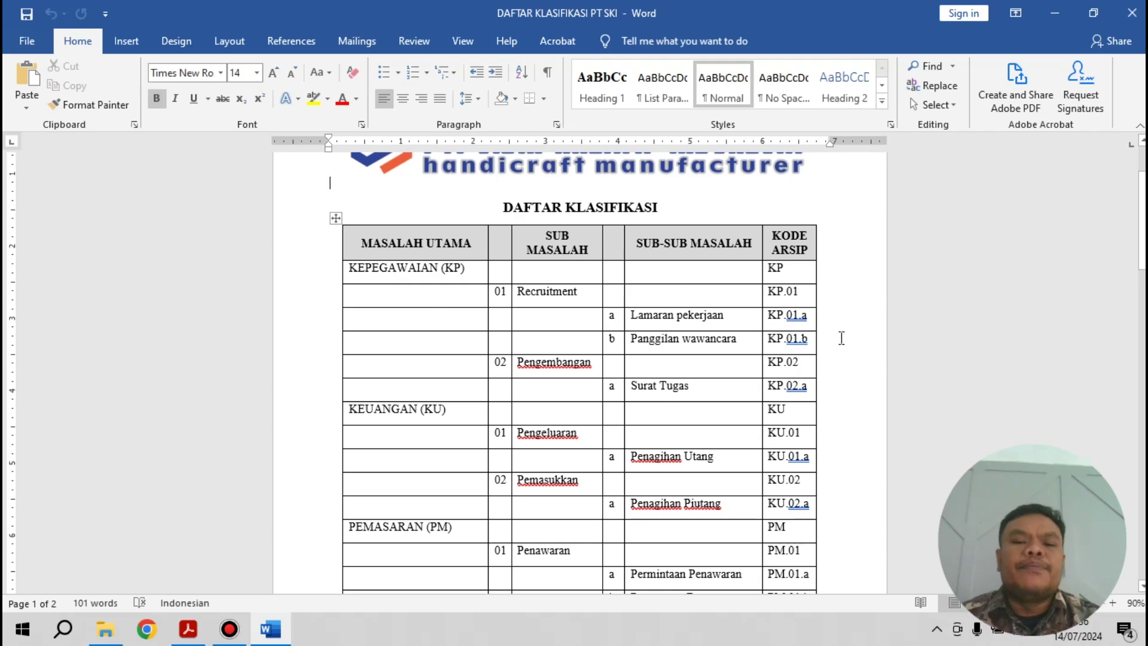
scroll(853, 359, up, 1)
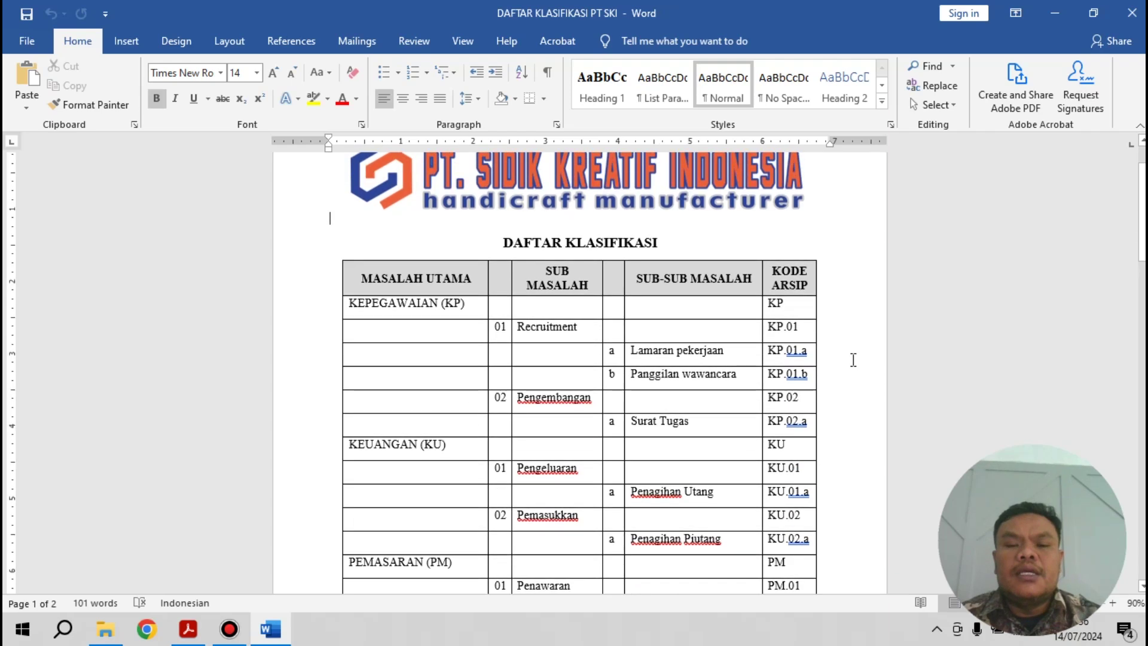
scroll(854, 359, up, 1)
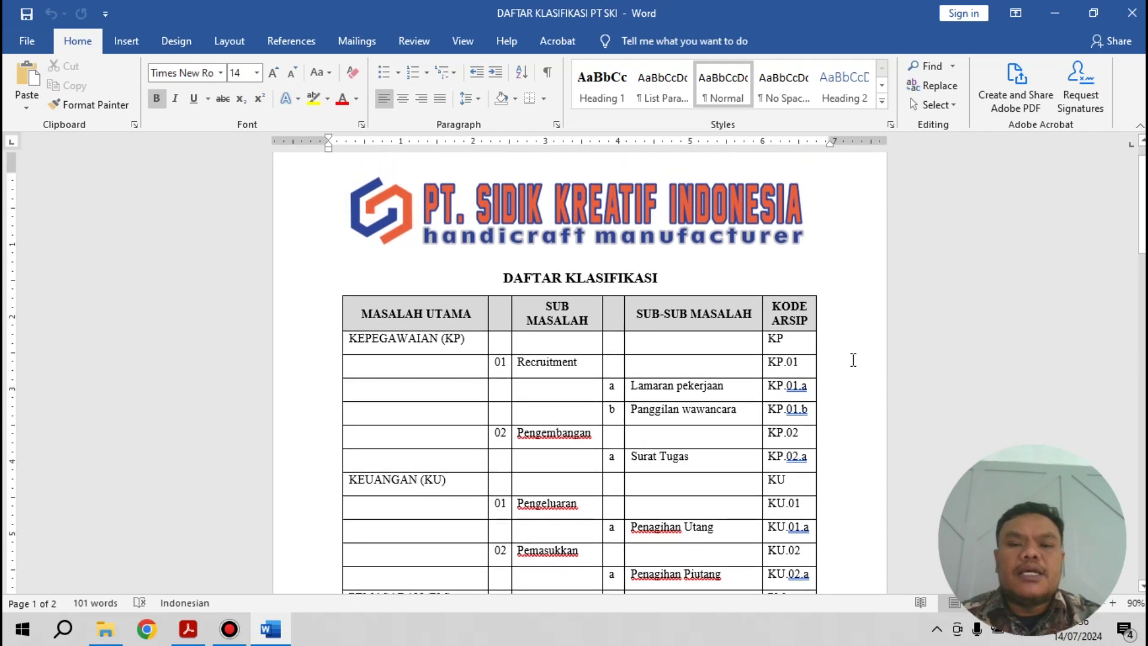
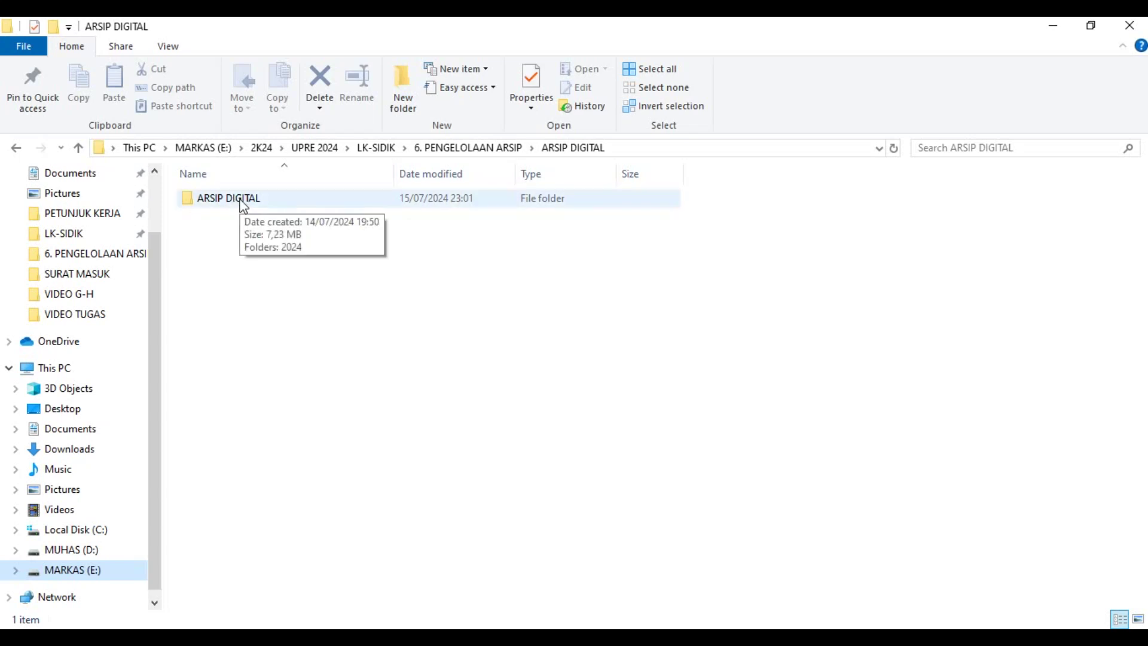
In File Explorer, open ARSIP DIGITAL > 2024 > KEPEGAWAIAN (KP) > KP.01 - Recruitment > KP.01.a - Lamaran pekerjaan.
double_click(243, 201)
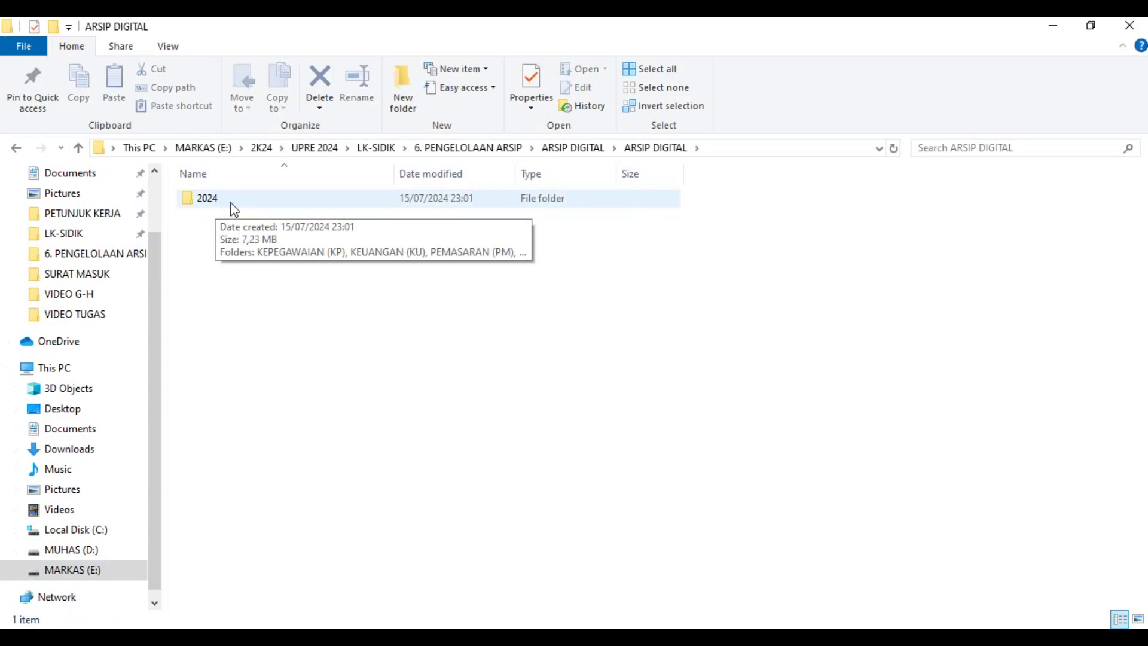
double_click(231, 202)
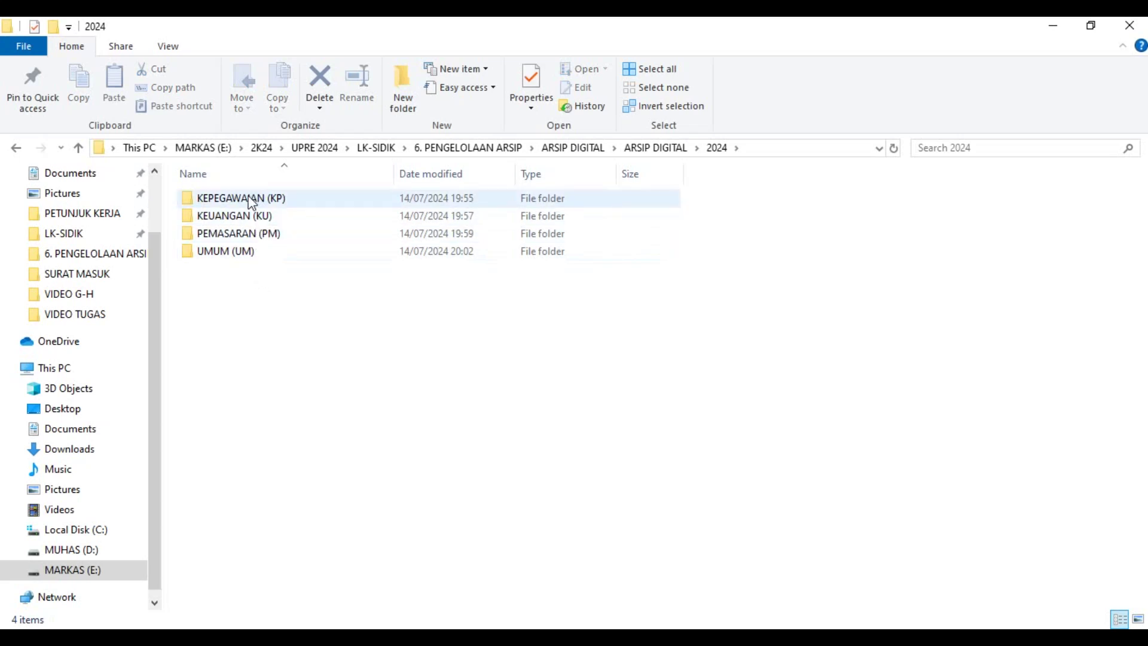
mouse_move(256, 204)
double_click(266, 200)
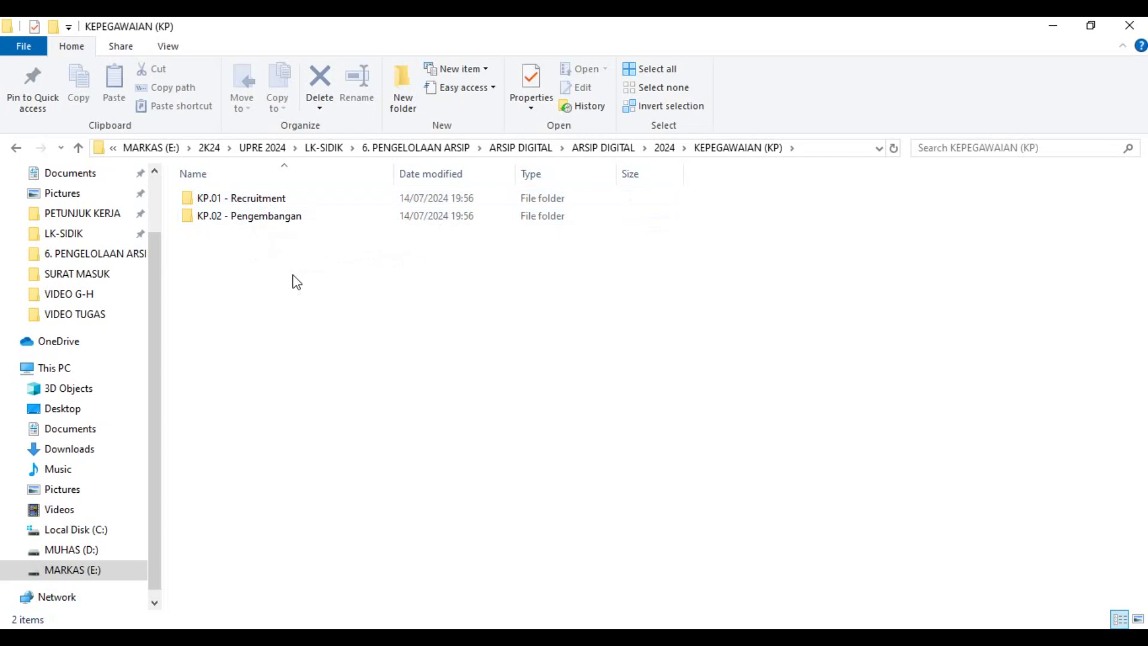
double_click(251, 201)
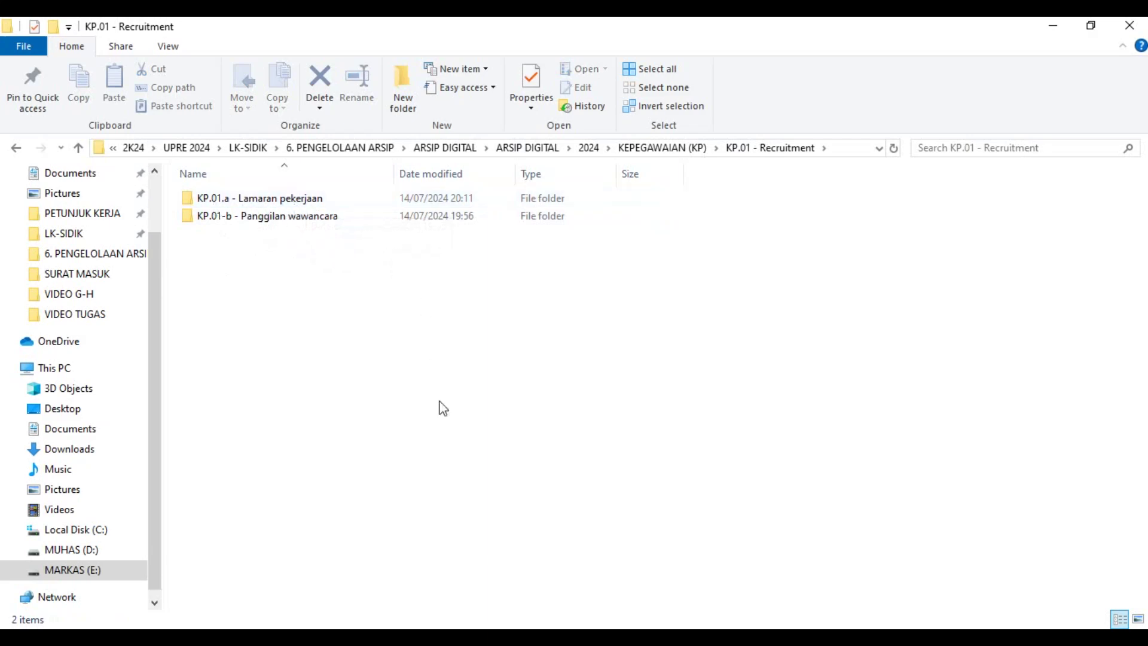
double_click(432, 203)
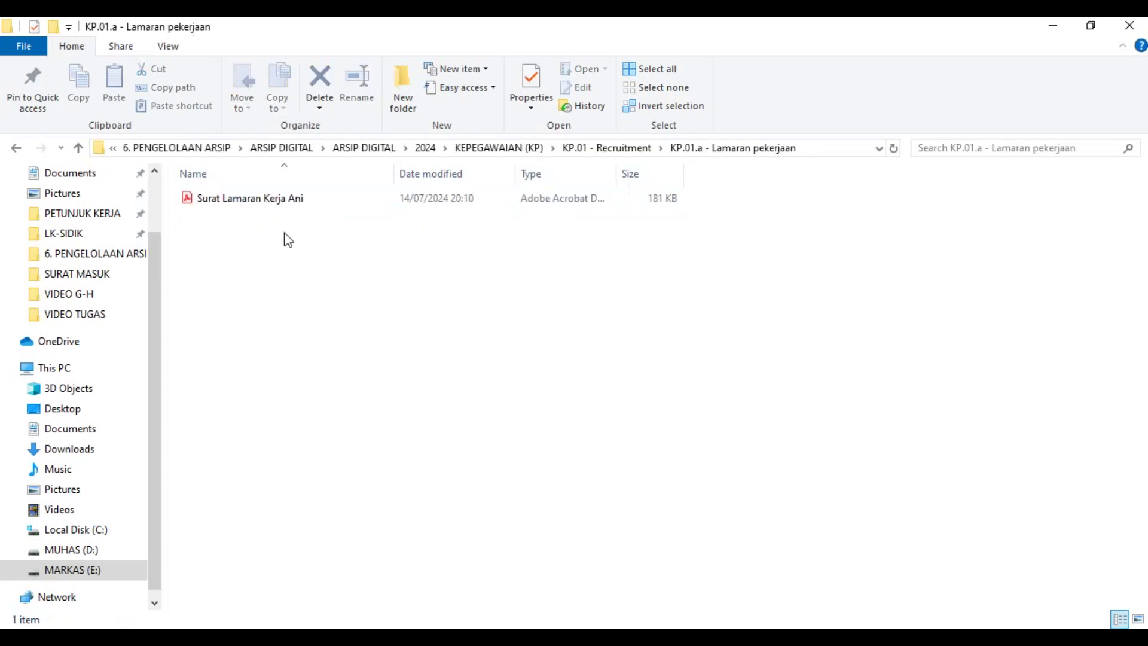
Open the archived job application letter PDF in Acrobat and read it through to the end.
click(317, 201)
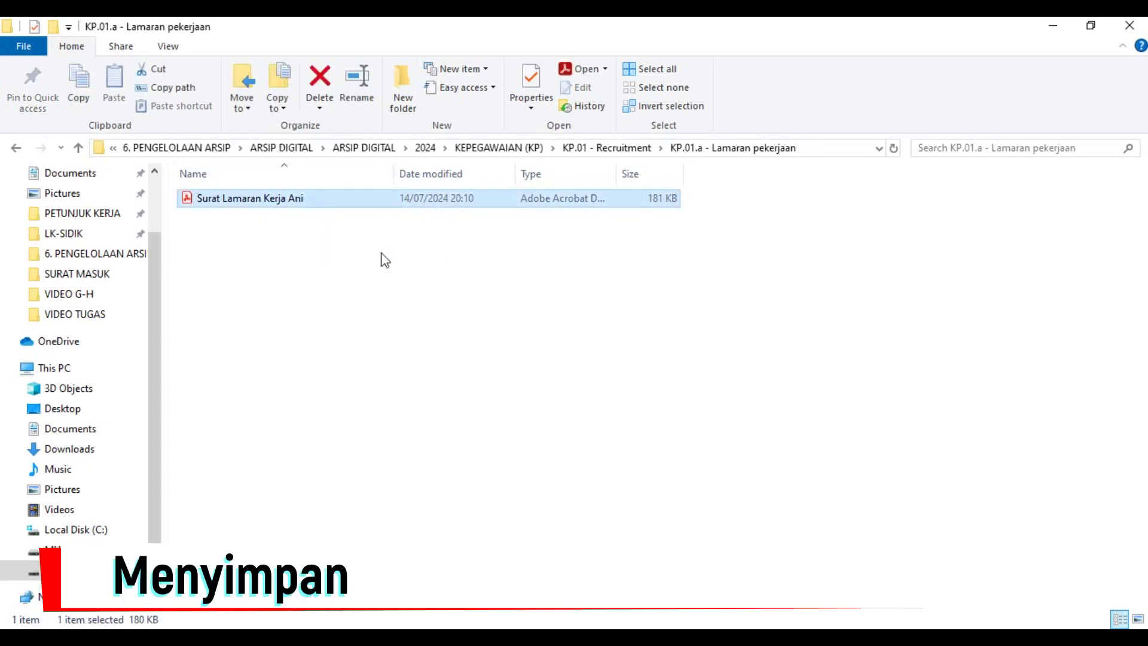
key(Return)
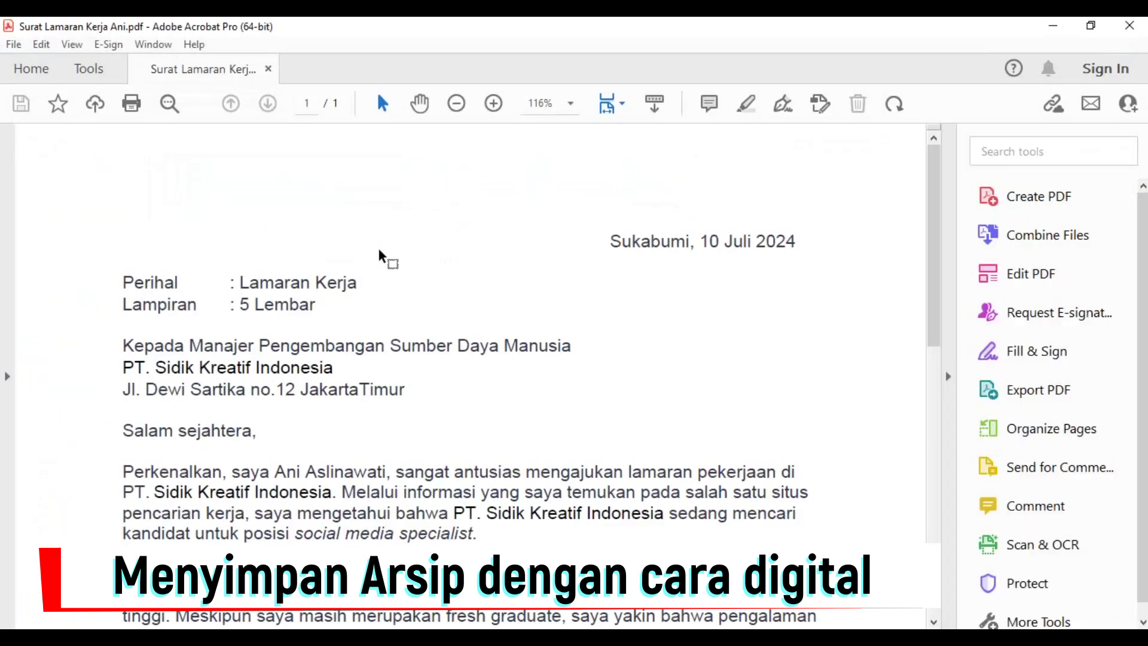
scroll(378, 254, down, 8)
scroll(375, 248, down, 7)
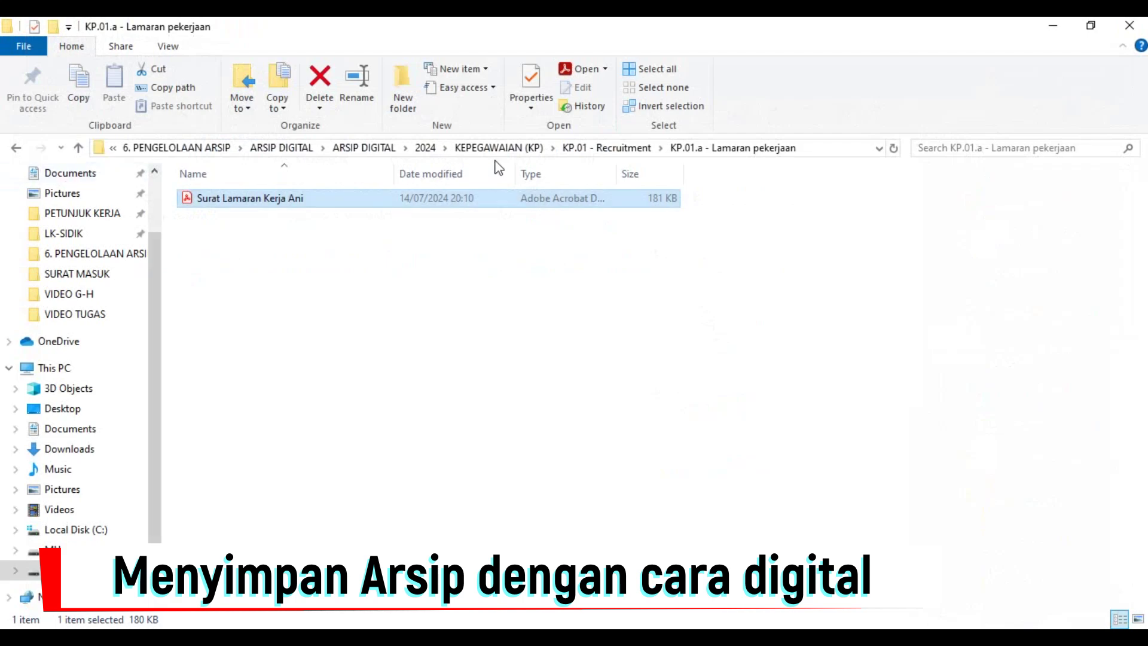
Go back to the KEPEGAWAIAN (KP) folder and open KP.02 - Pengembangan, down to KP.02.a - Surat Tugas.
click(14, 149)
click(14, 149)
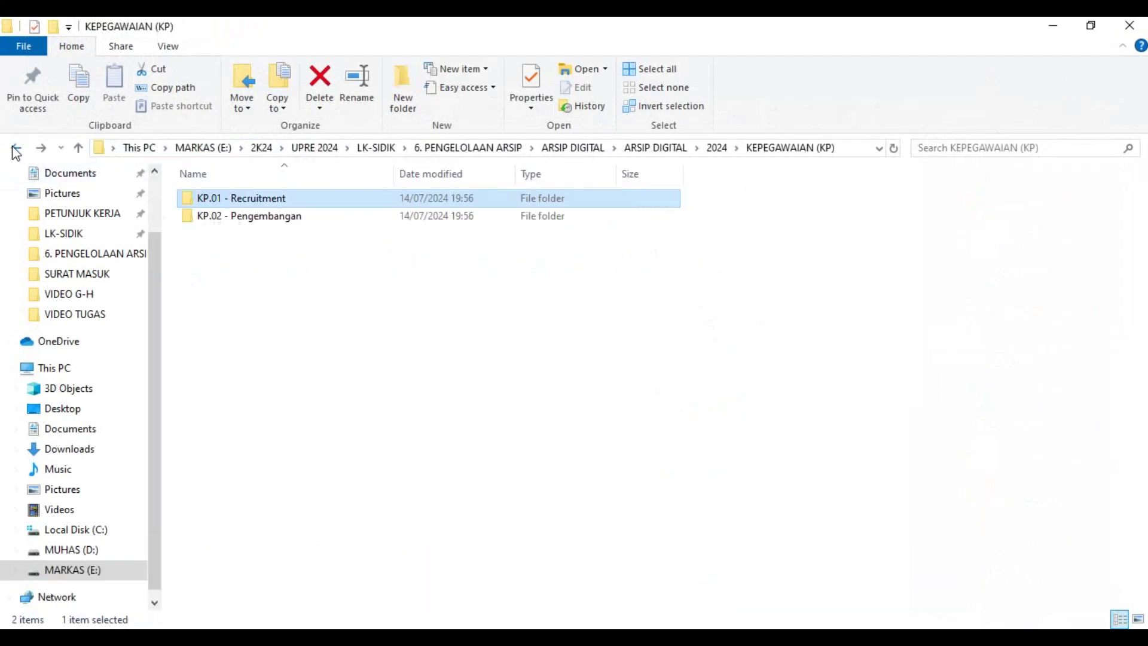
click(280, 221)
double_click(279, 220)
double_click(253, 210)
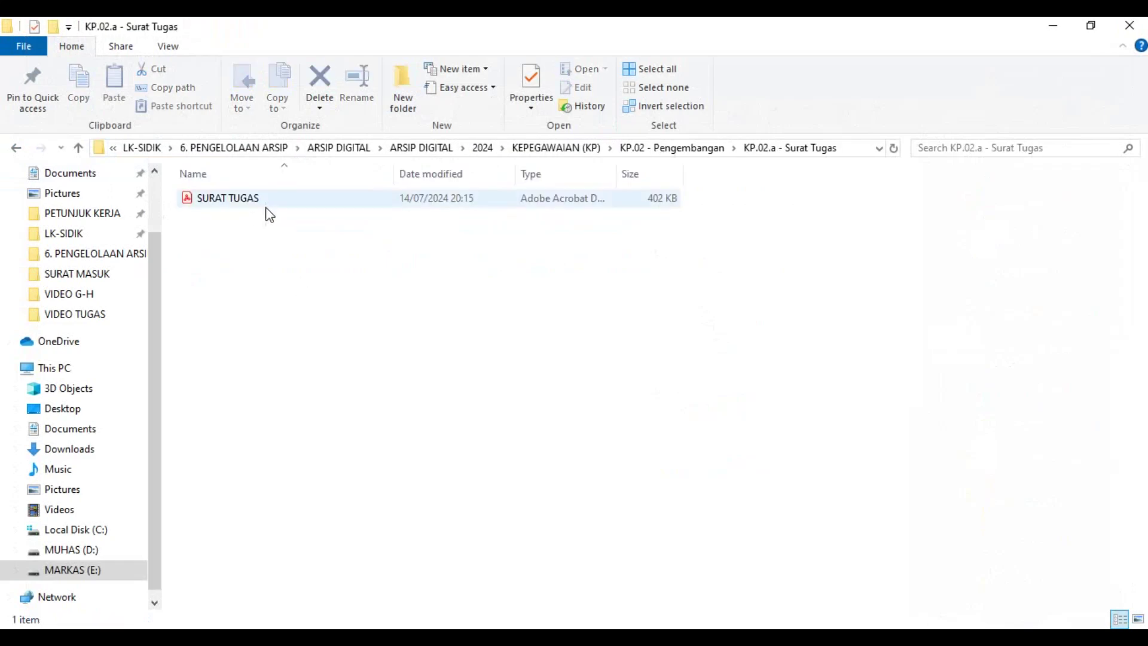
Return to the 2024 folder and open the KEUANGAN (KU) folder.
click(17, 150)
click(16, 150)
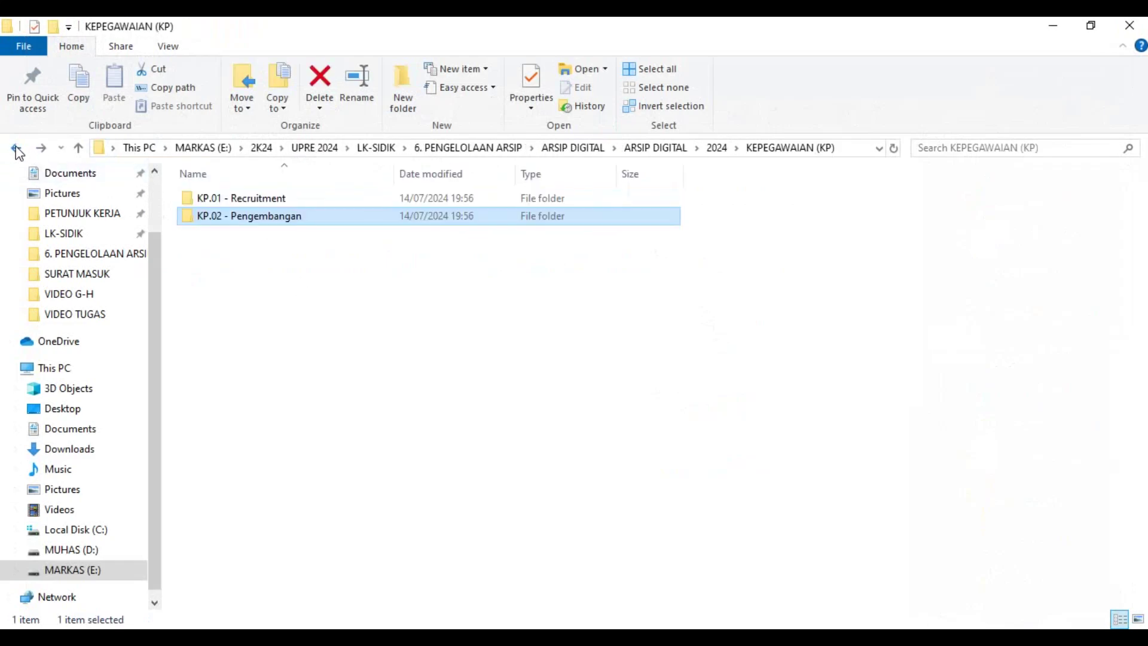
click(17, 149)
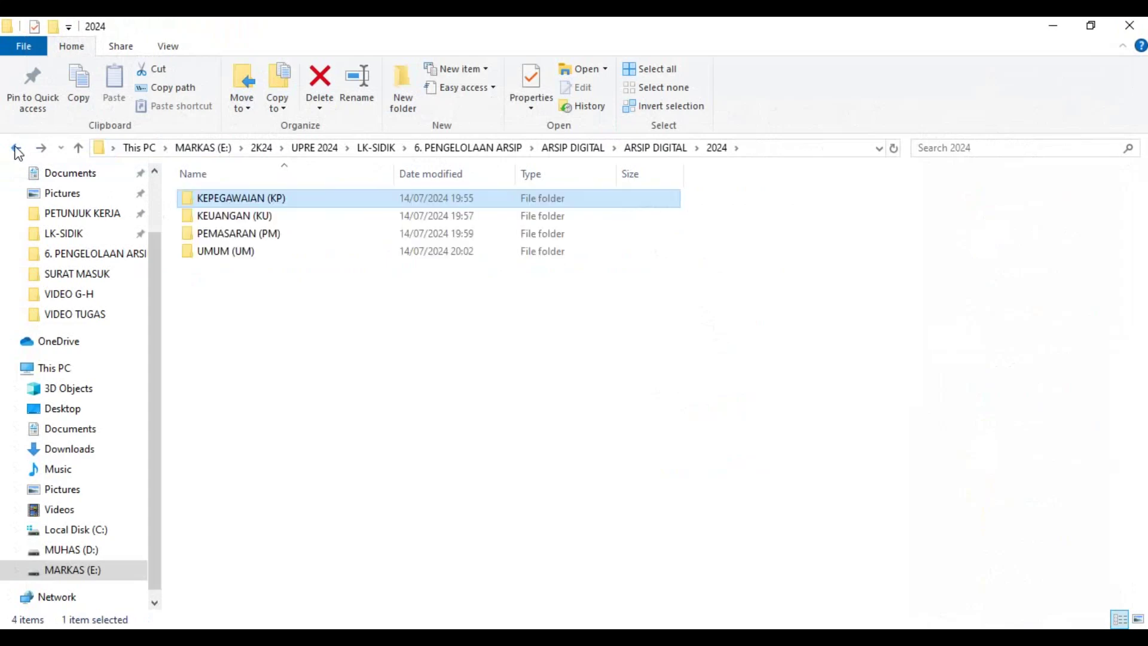
double_click(217, 213)
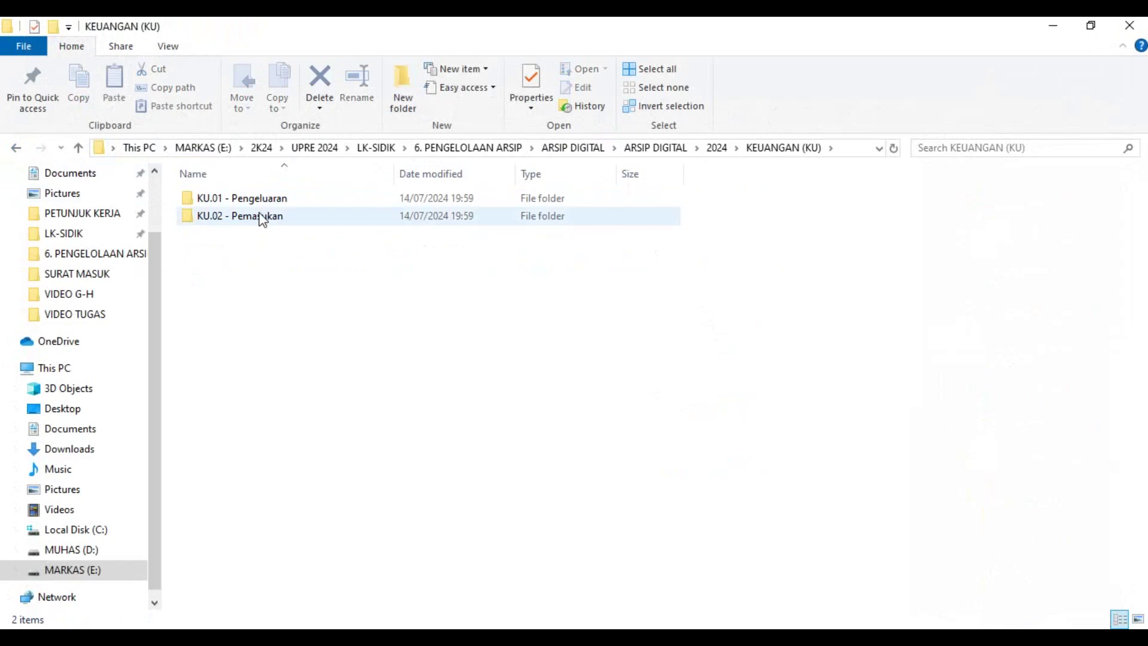
Open KU.01 - Pengeluaran and its KU.01.a - Penagihan Utang subfolder.
double_click(220, 198)
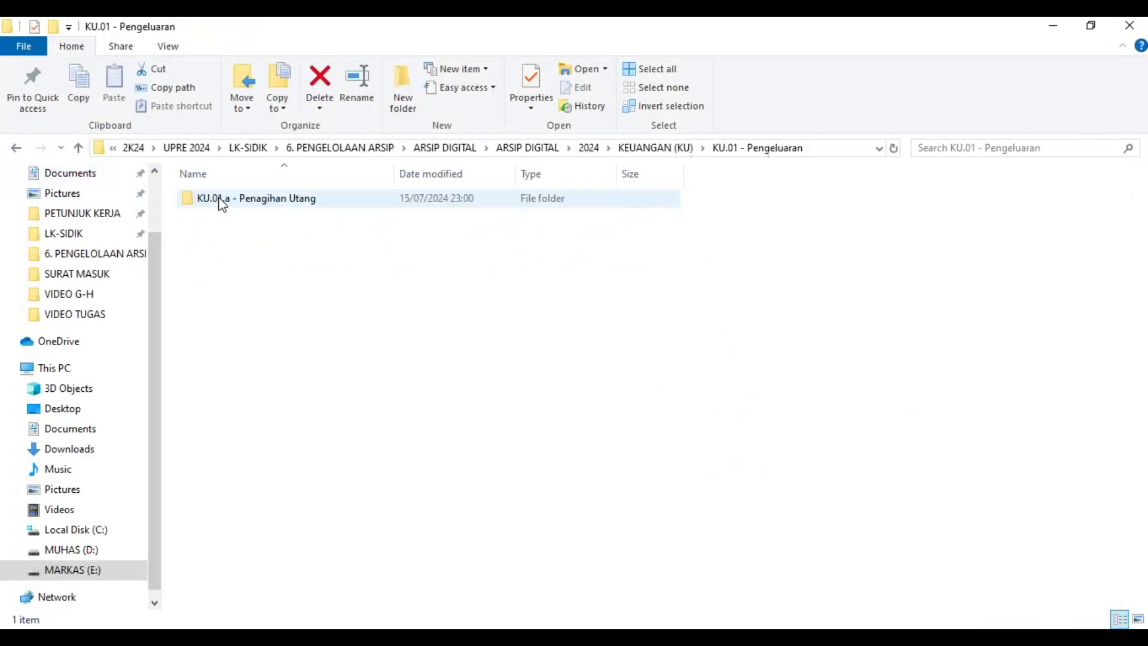
click(215, 197)
double_click(217, 199)
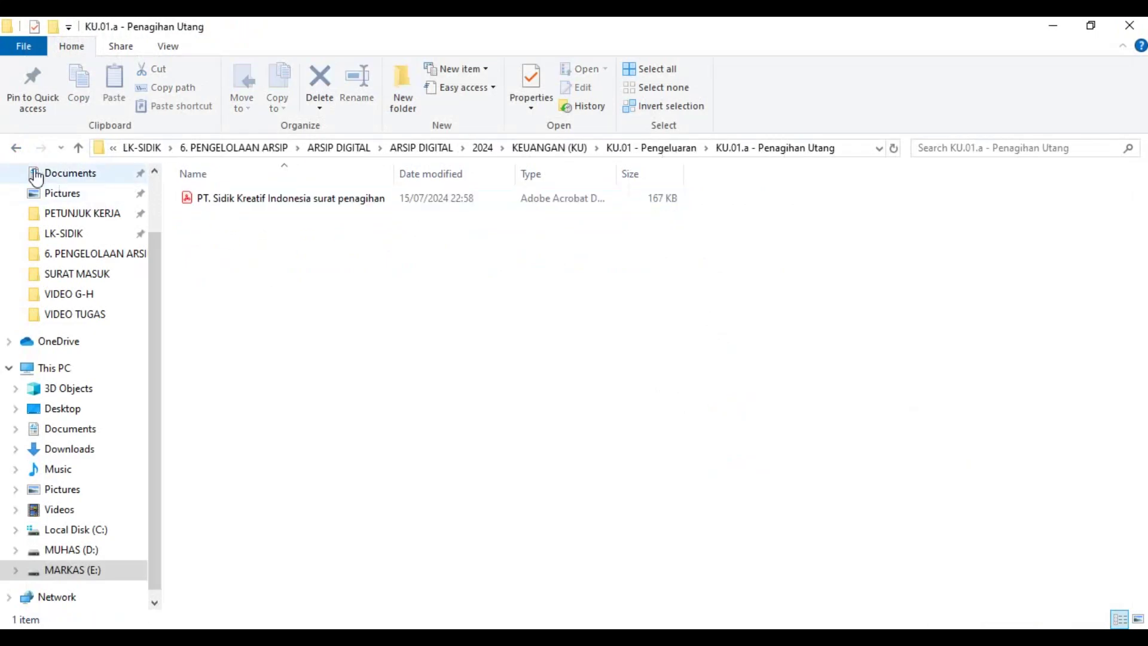
Return to the 2024 folder and open PEMASARAN (PM).
click(16, 148)
click(16, 147)
click(16, 147)
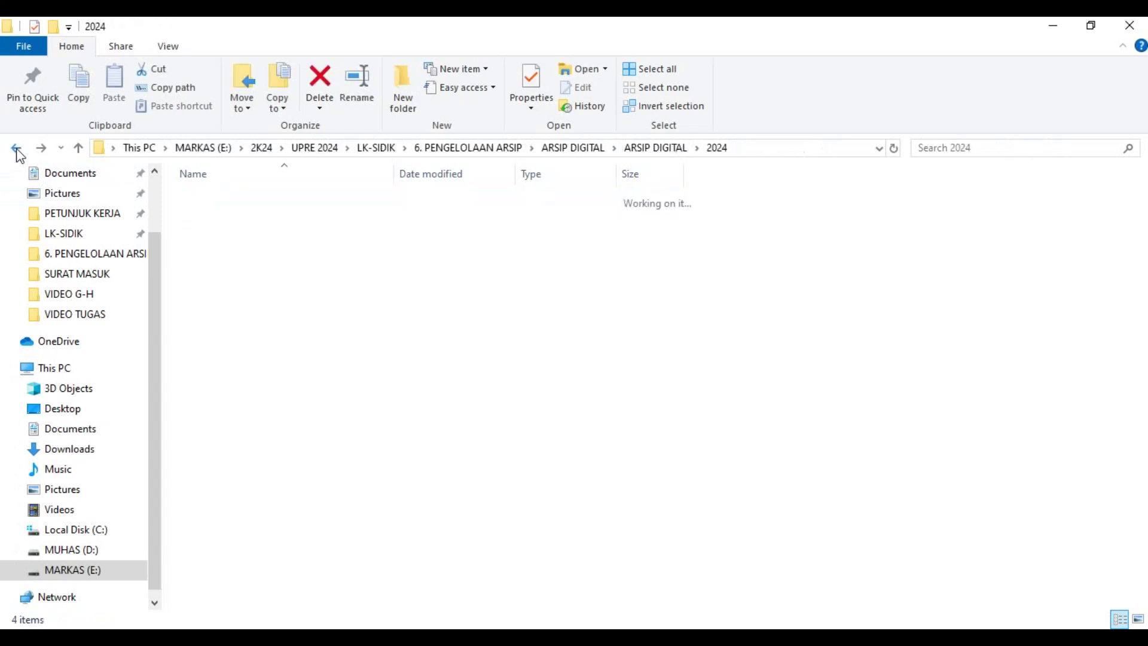
double_click(230, 233)
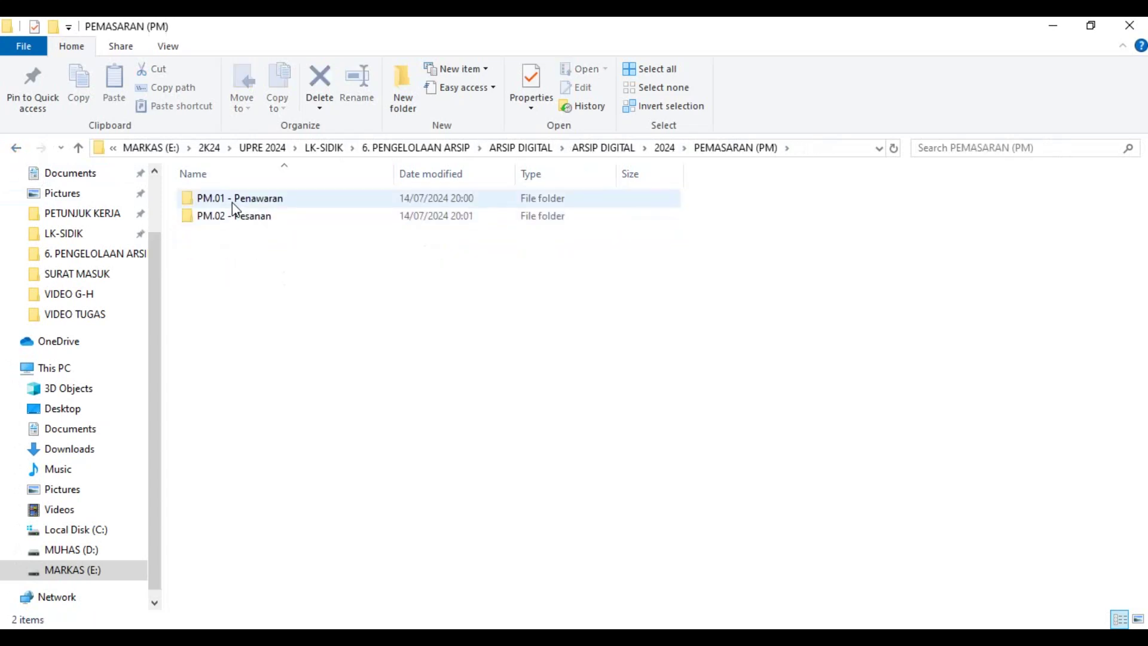
Open PM.01 - Penawaran and look inside its first subfolder and PM.01.b - Penawaran Barang.
double_click(232, 203)
double_click(232, 202)
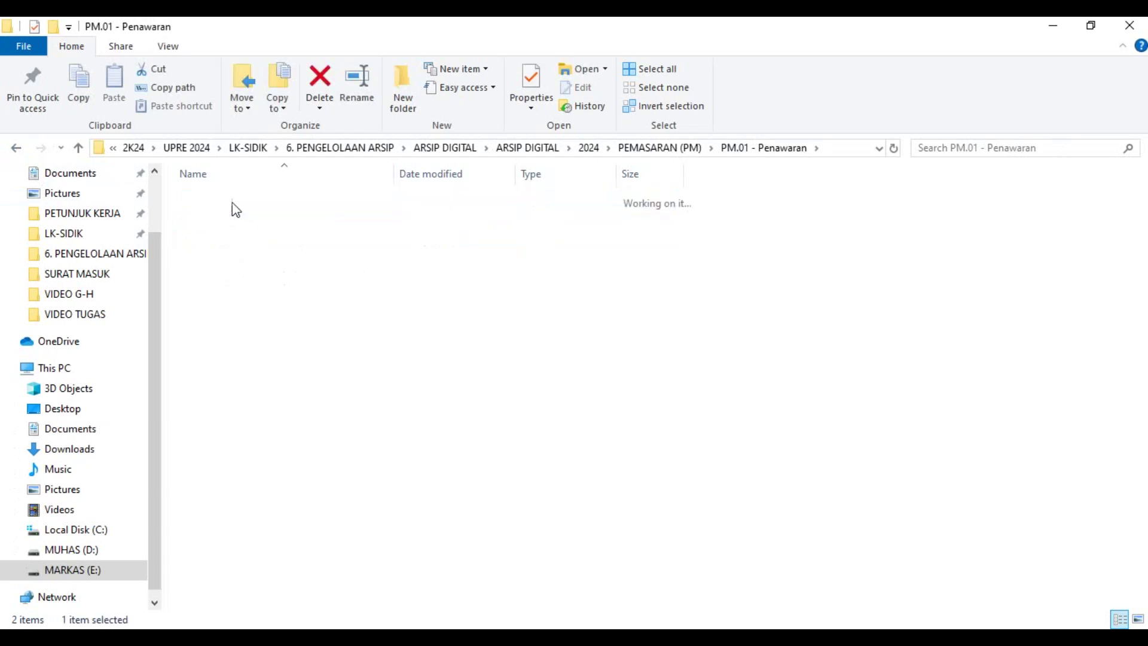
click(16, 148)
double_click(205, 216)
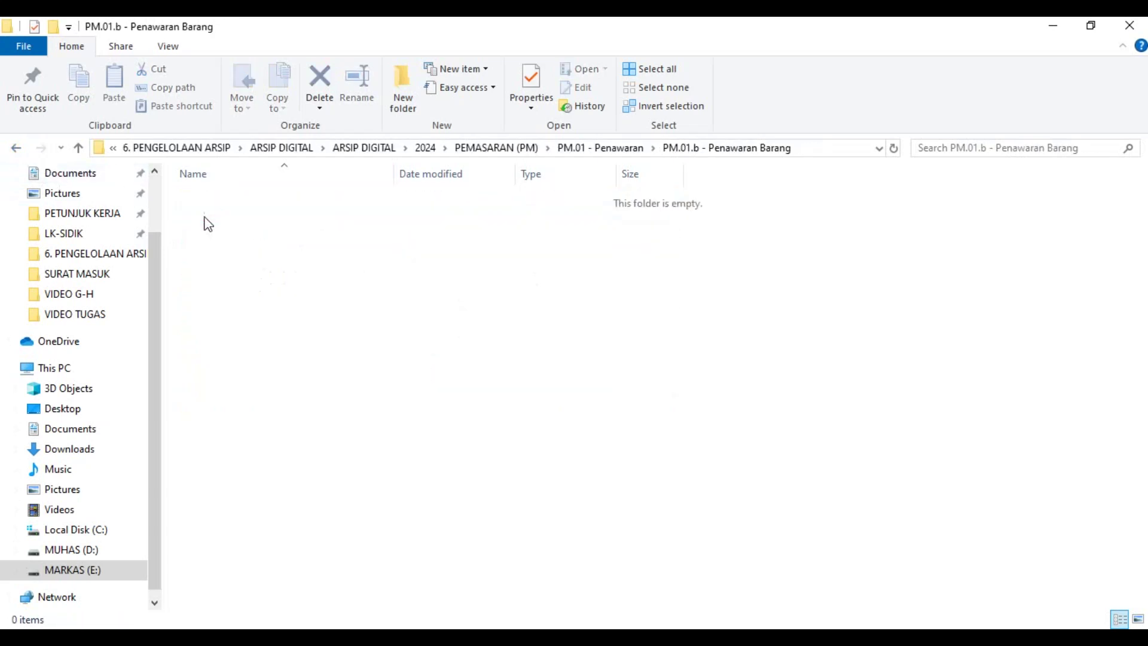
Go back to PEMASARAN (PM), open PM.02 - Pesanan, and check PM.02.a - Pesanan Barang and PM.02.b - Pengiriman Pesanan.
click(16, 147)
click(16, 148)
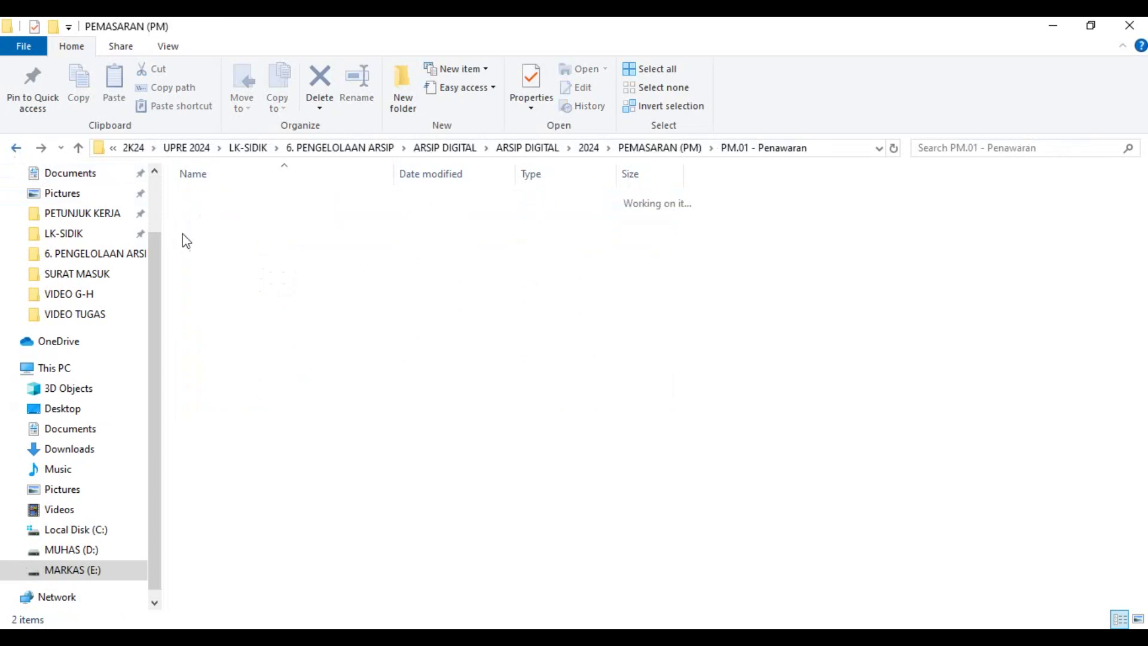
double_click(219, 216)
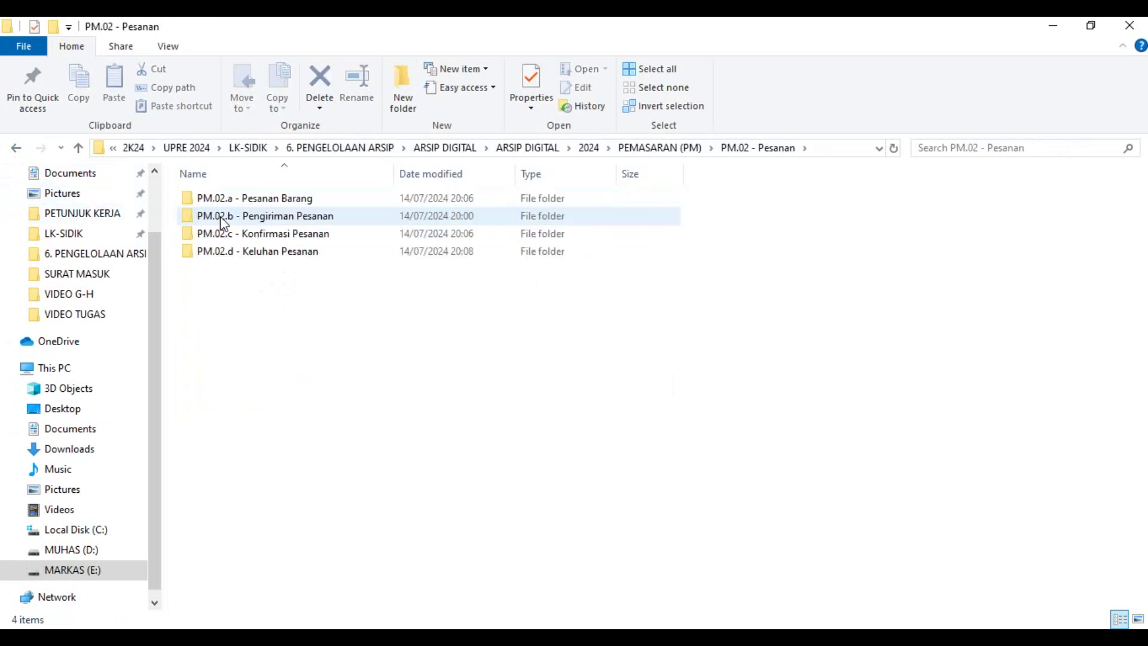
double_click(233, 203)
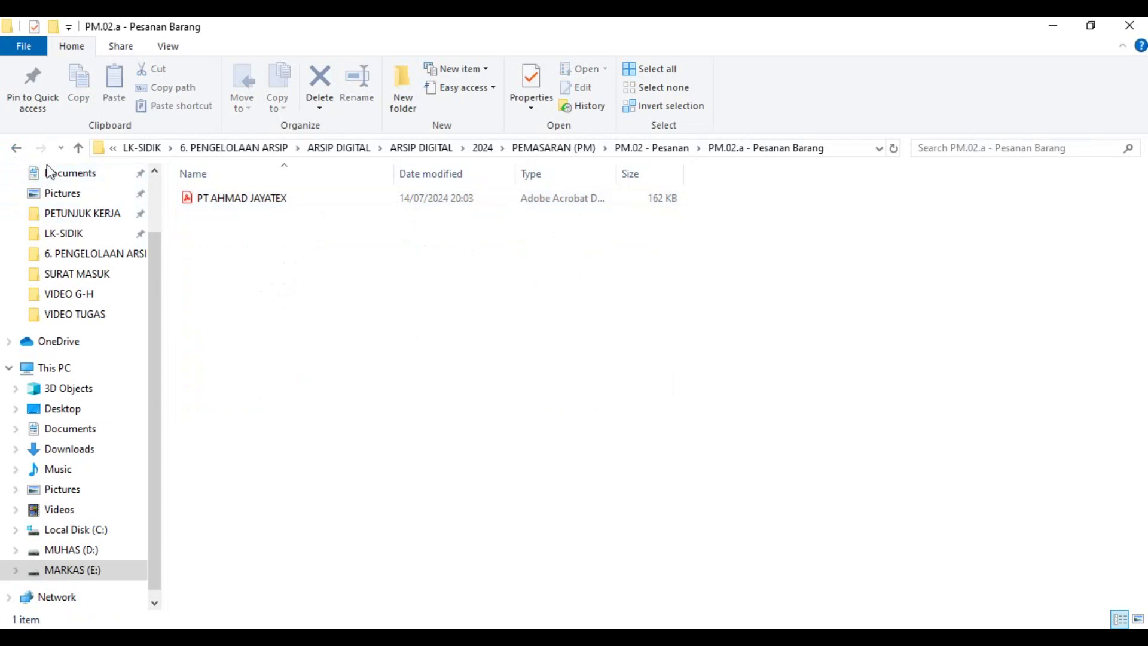
click(16, 147)
double_click(233, 217)
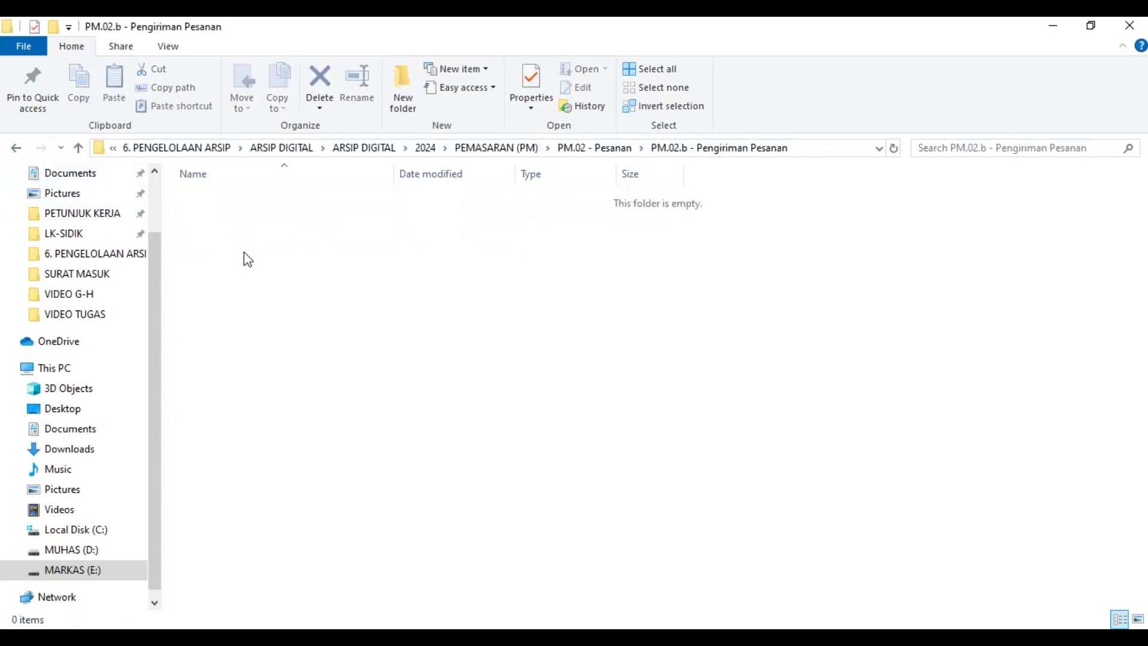
Check the contents of PM.02.c - Konfirmasi Pesanan and PM.02.d - Keluhan Pesanan.
click(16, 148)
click(228, 234)
double_click(227, 234)
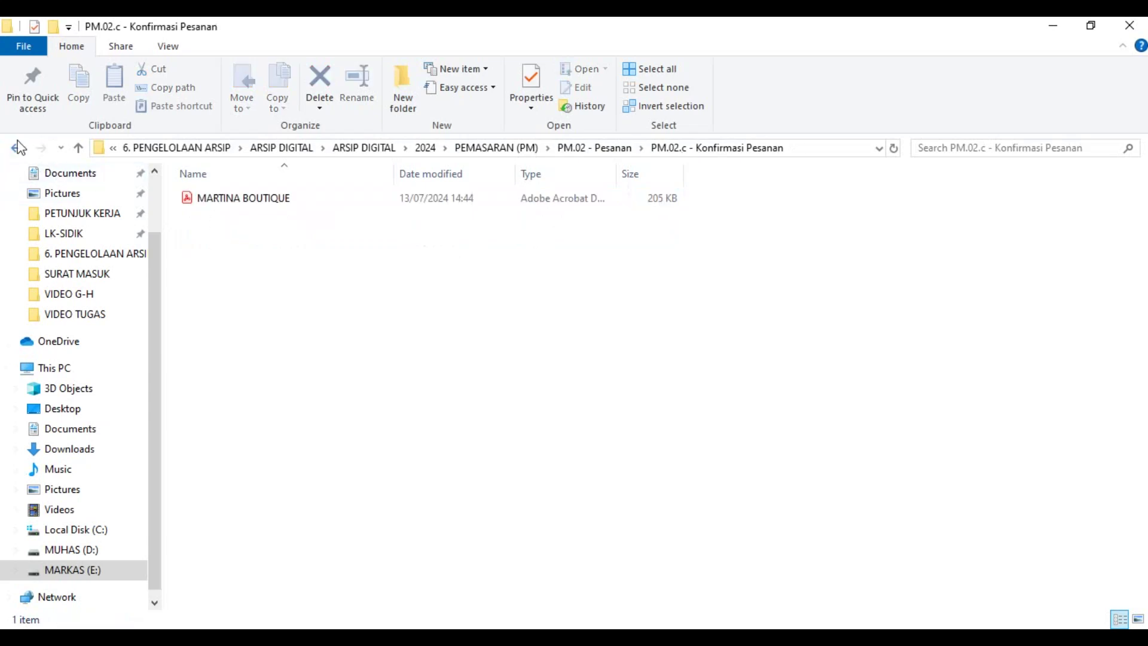
click(16, 148)
double_click(225, 251)
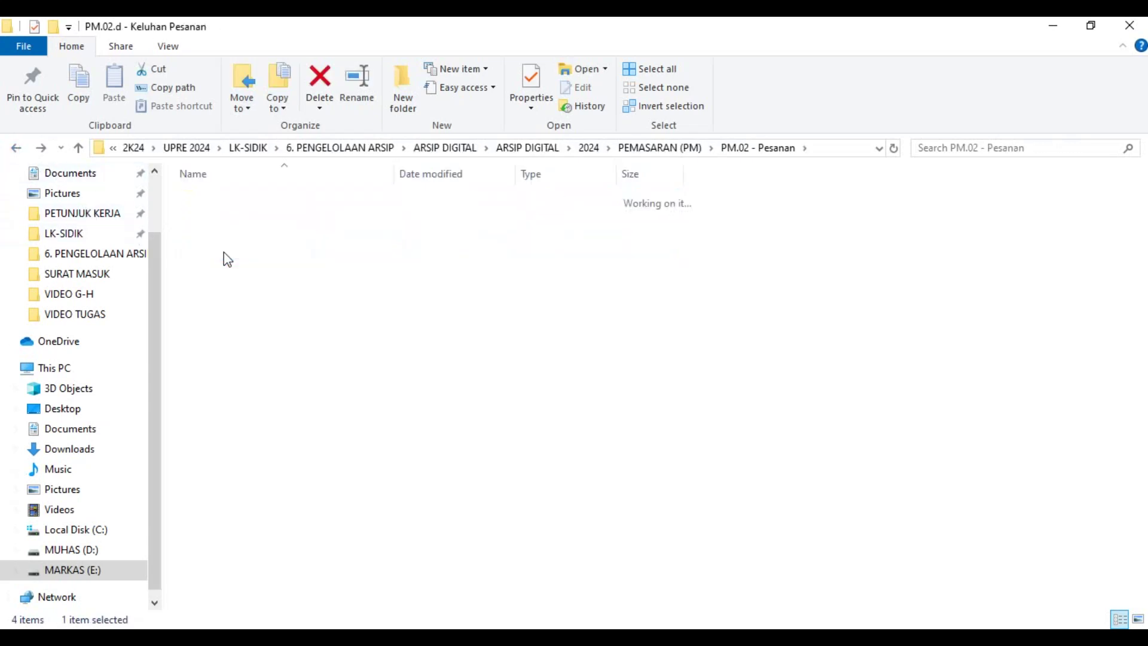
Return to the 2024 folder and open UMUM (UM) > UM.01 - Kerjasama > UM.01.a - Penawaran Kerjasama.
click(15, 149)
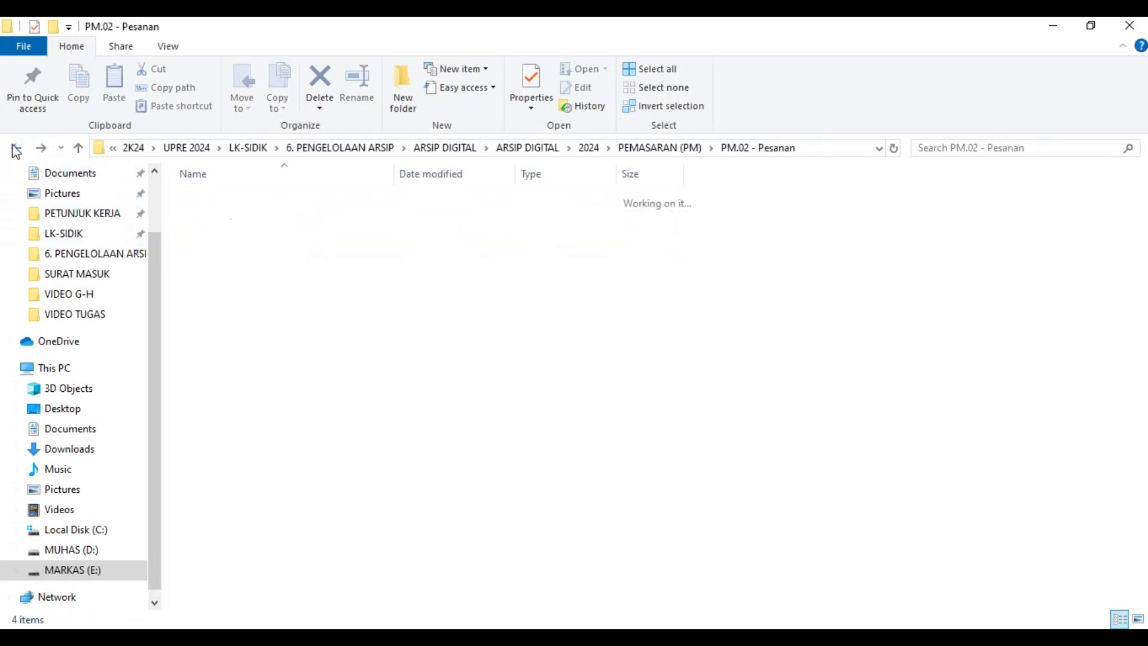
click(15, 149)
click(16, 148)
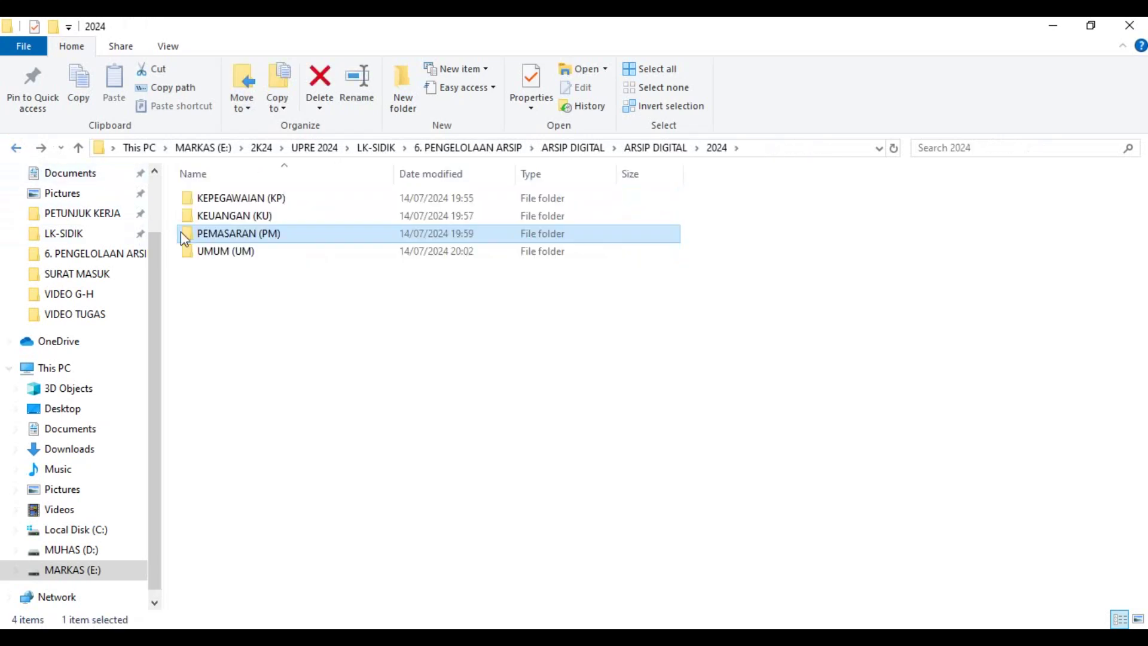
double_click(210, 252)
double_click(226, 198)
double_click(231, 199)
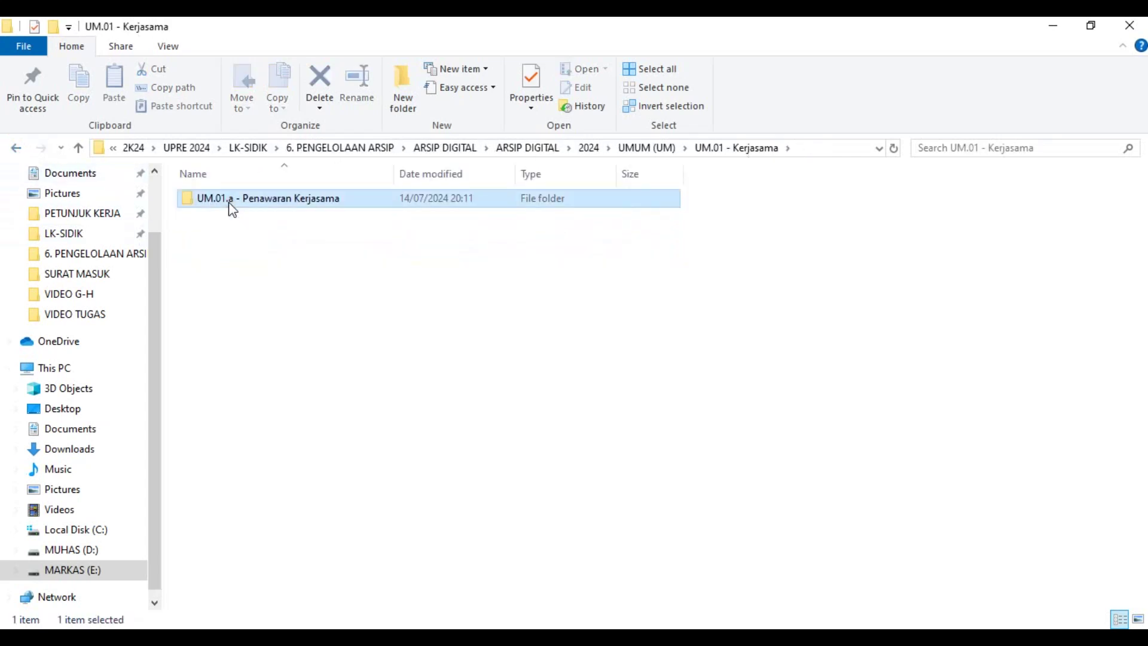
Go back to UMUM (UM), open UM.02 - Kegiatan, and check UM.02.a - Undangan Rapat and UM.02.b - Undangan Pameran.
click(15, 149)
click(15, 150)
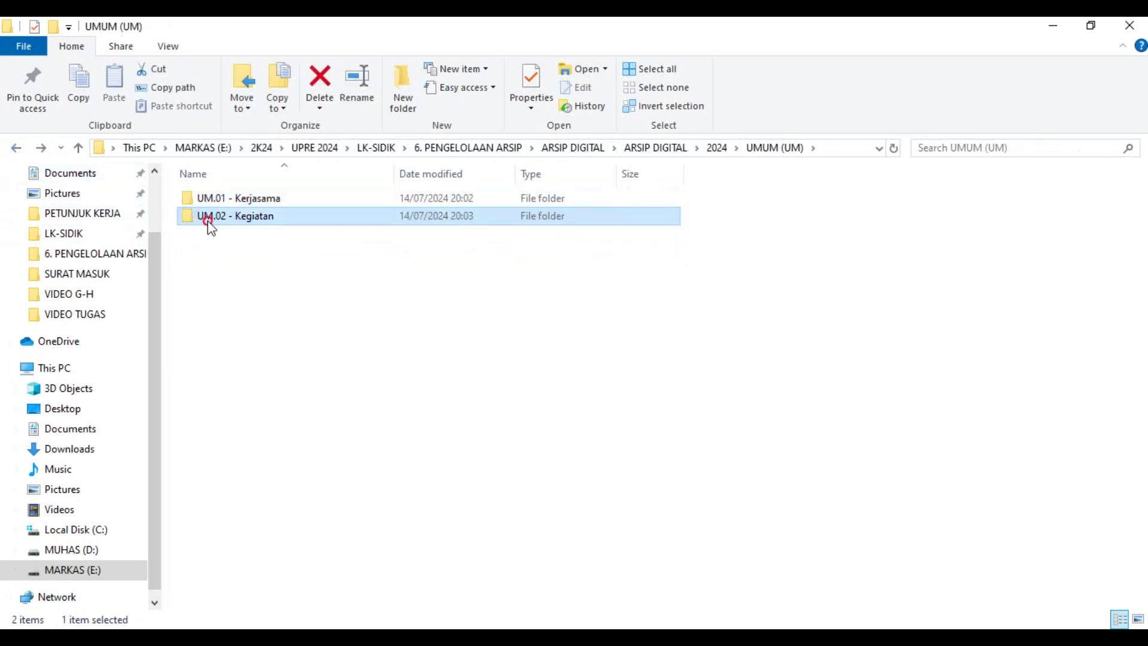
double_click(207, 218)
click(216, 204)
double_click(216, 204)
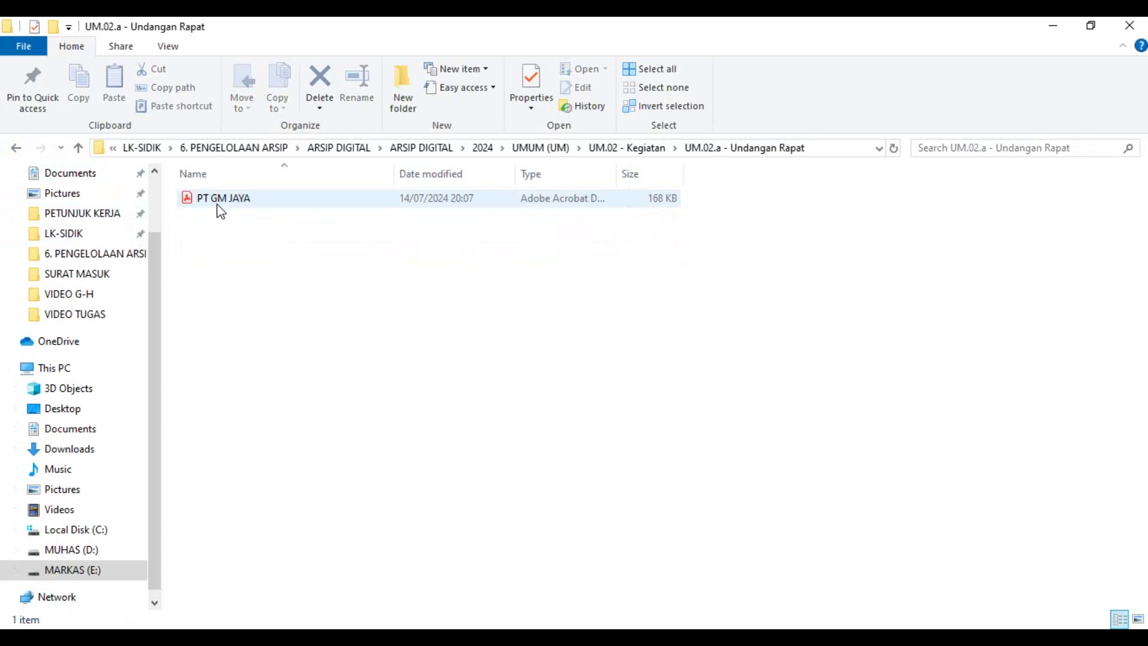
click(17, 150)
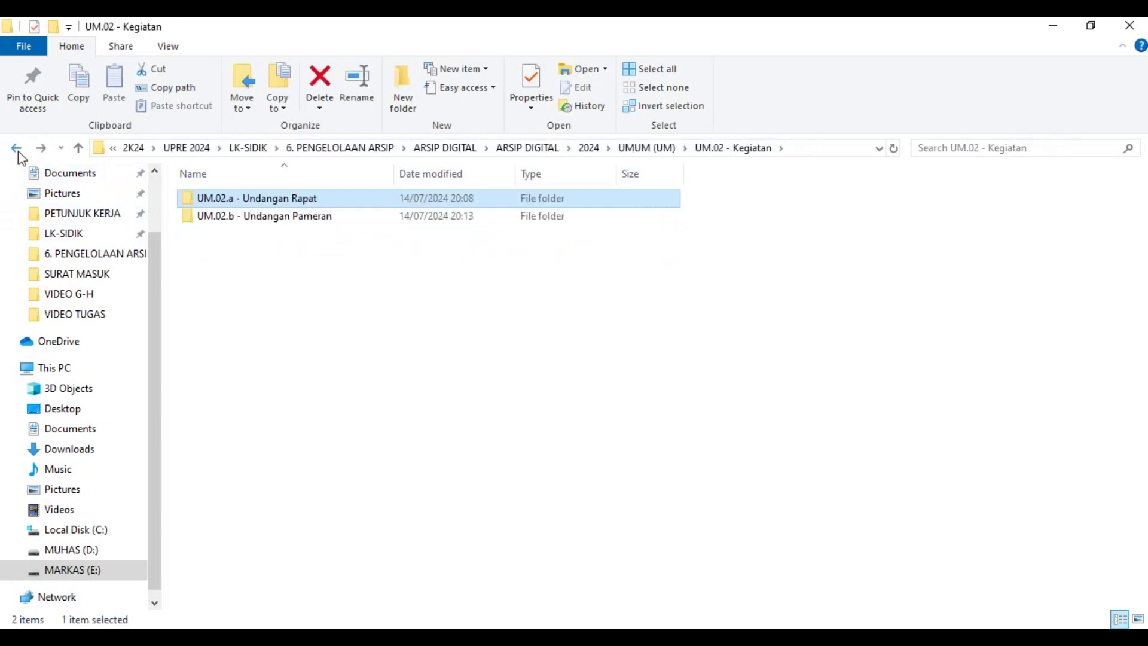
double_click(232, 210)
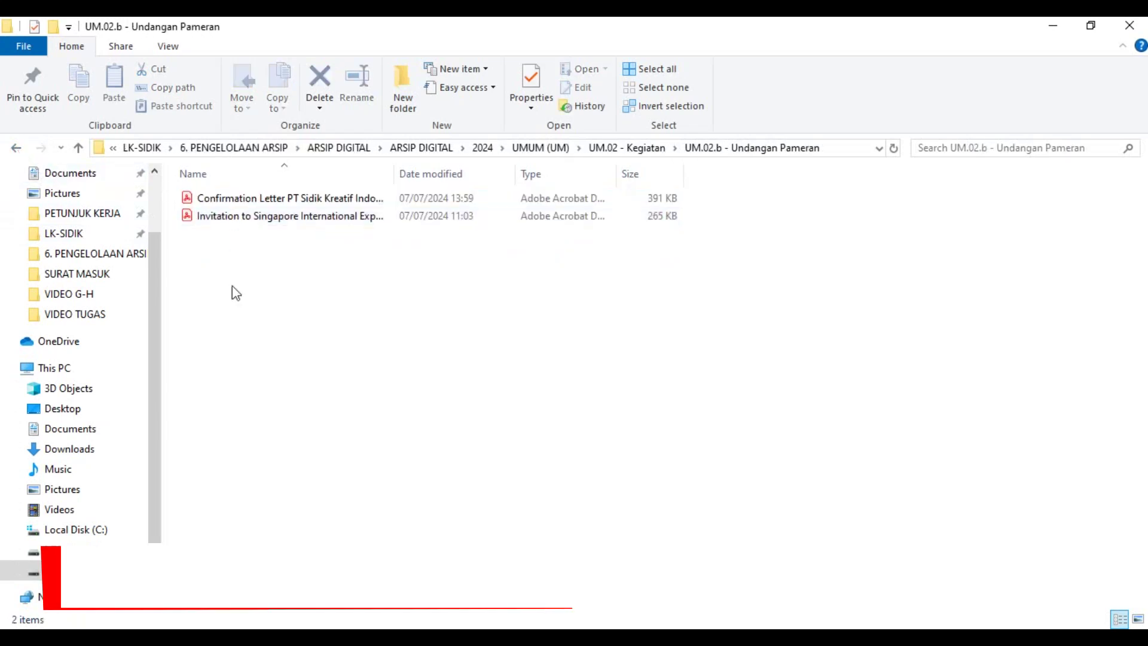
Return to the 2024 folder and clear the folder selection.
click(16, 150)
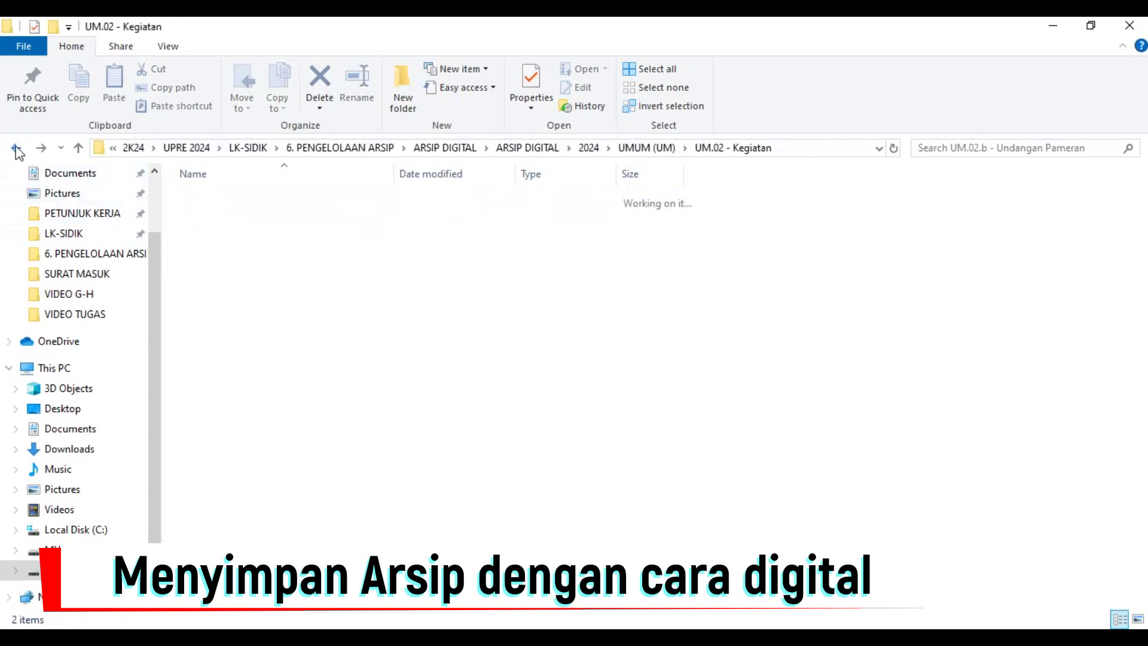
click(16, 150)
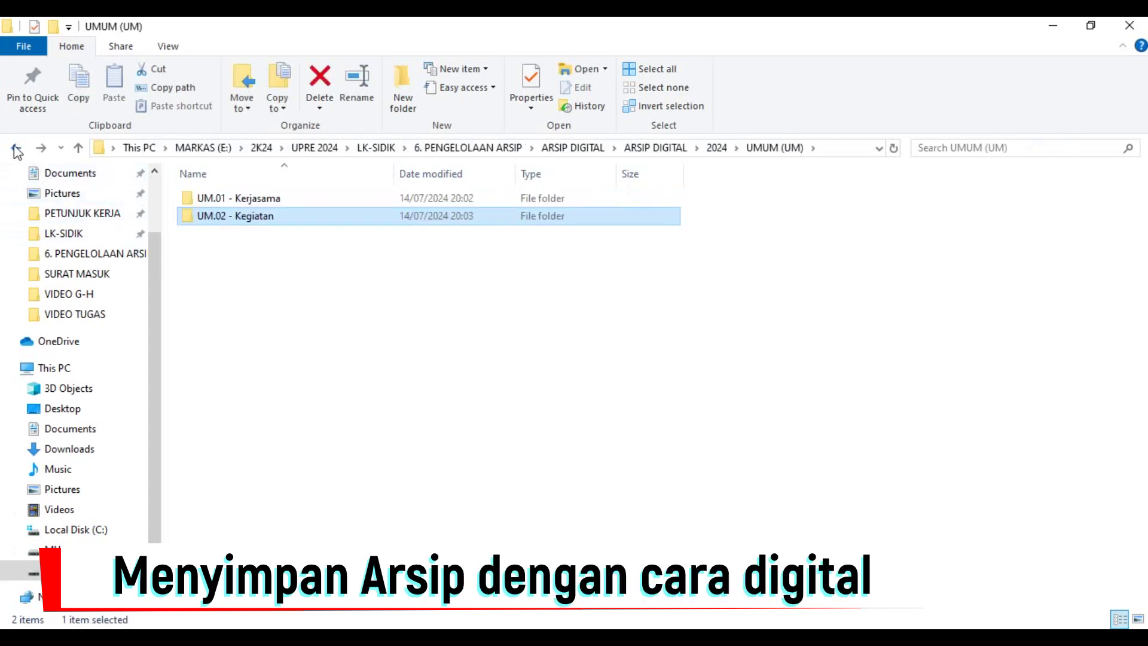
click(17, 149)
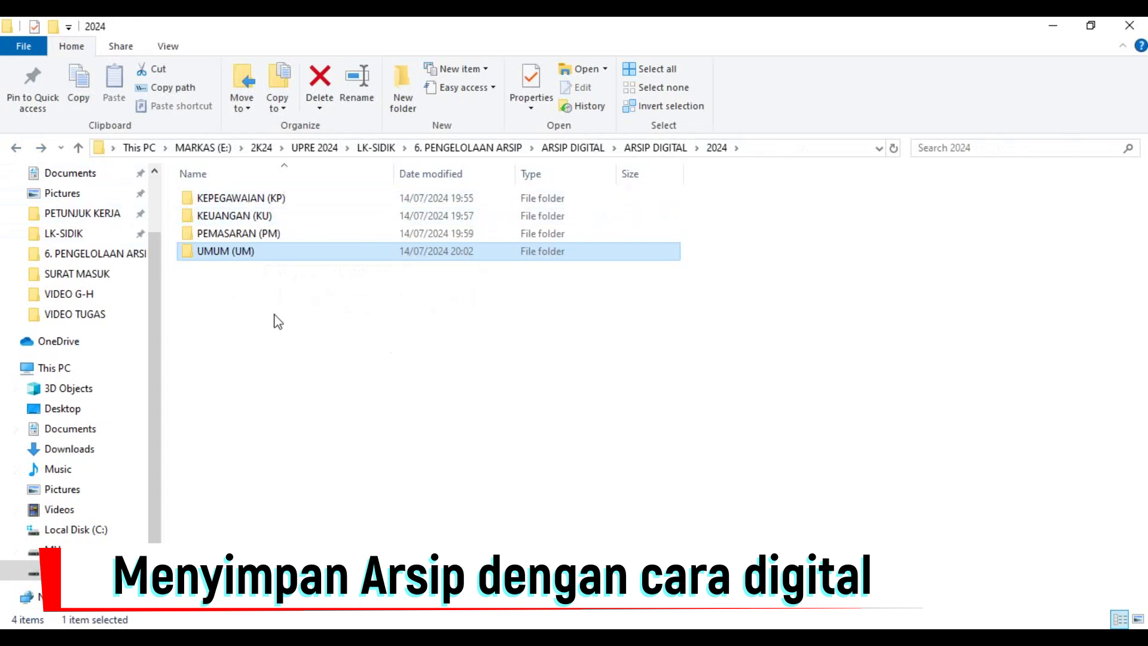
click(246, 324)
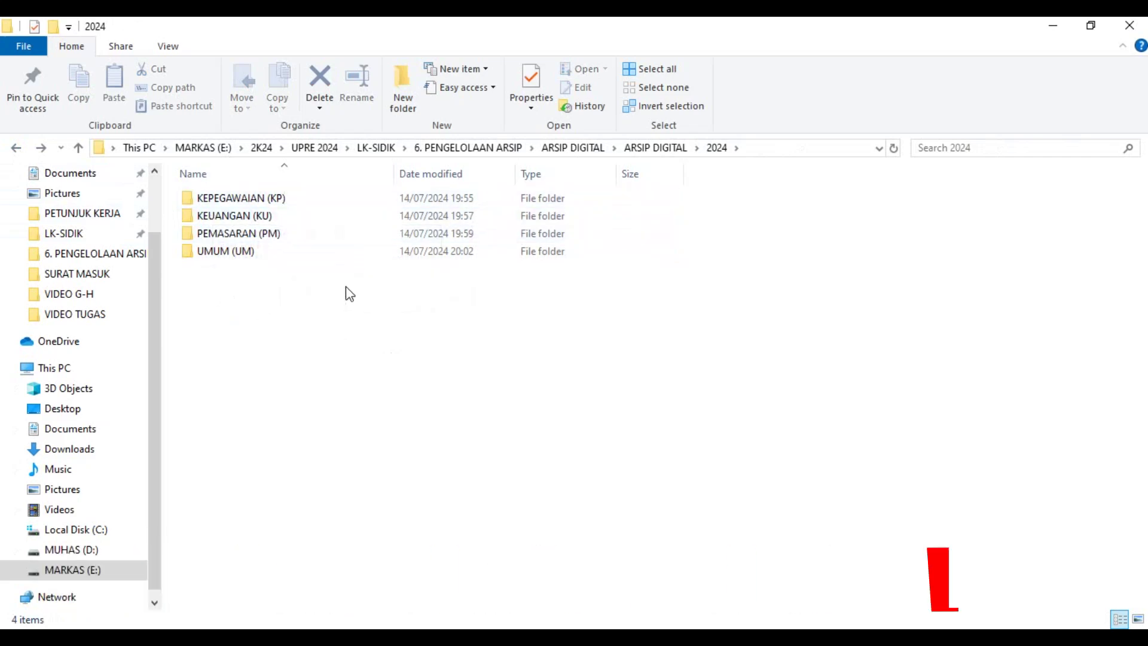
Open the KEPEGAWAIAN (KP) folder and its KP.01 - Recruitment subfolder.
double_click(274, 199)
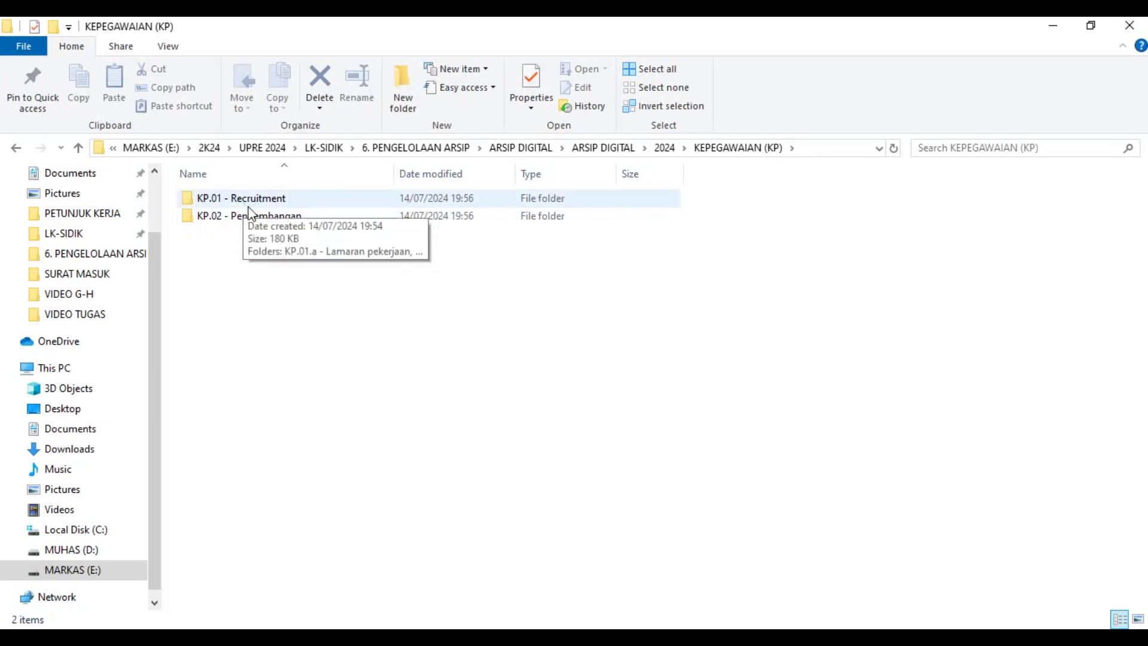
mouse_move(259, 205)
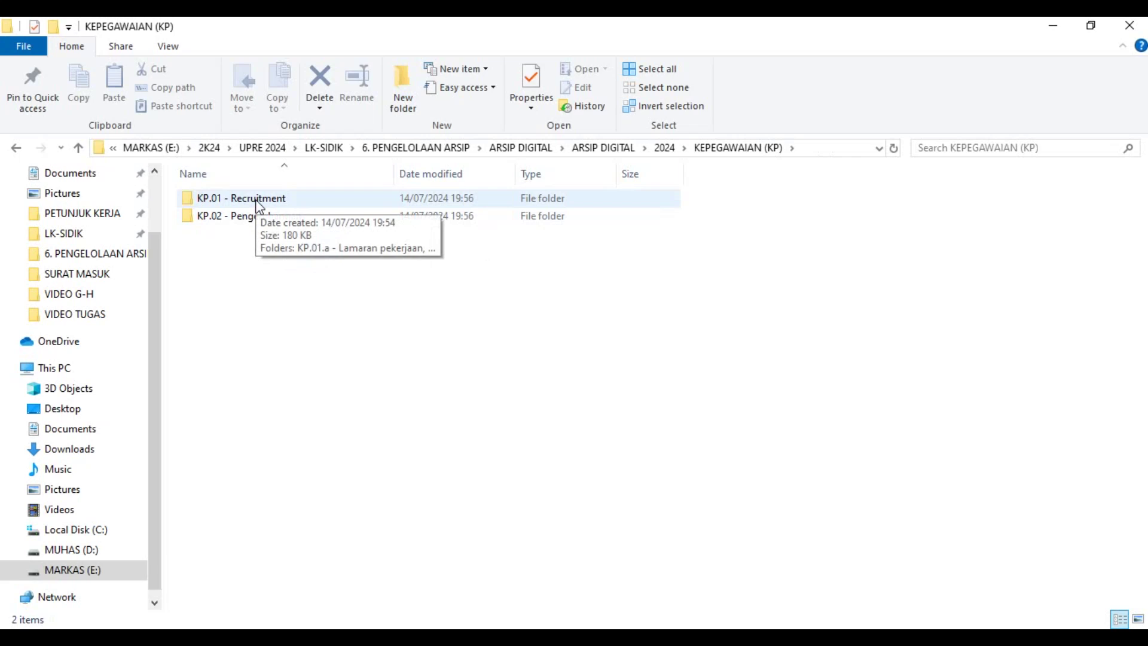
double_click(257, 200)
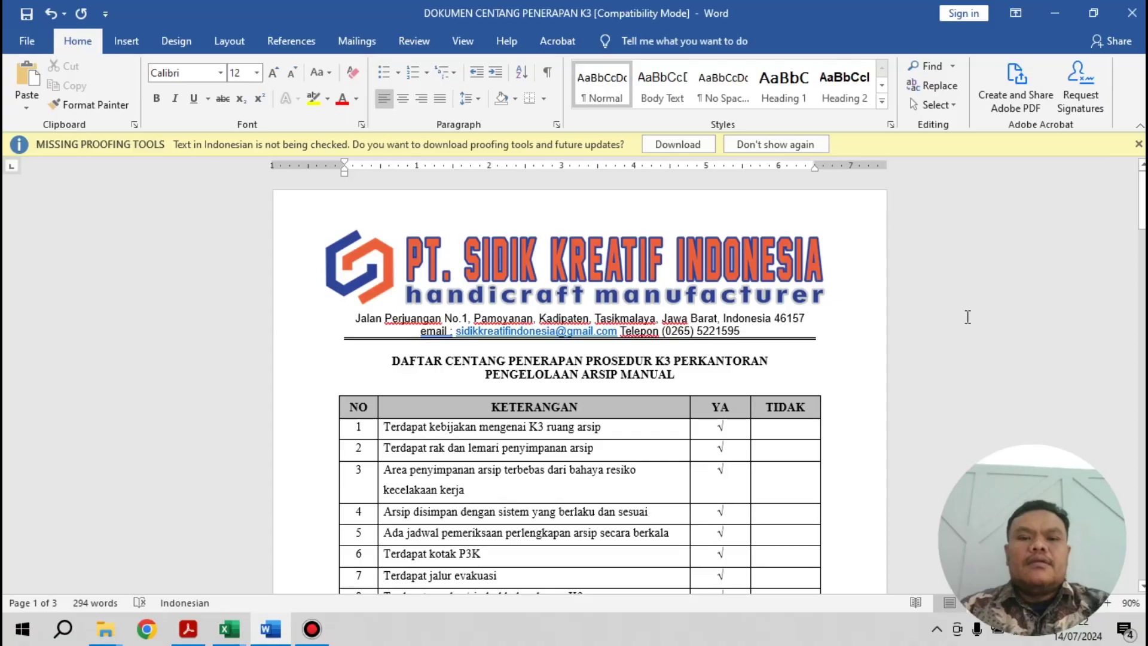
In Word, save DOKUMEN CENTANG PENERAPAN K3 and review the K3 checklist for manual archive management.
key(ctrl+s)
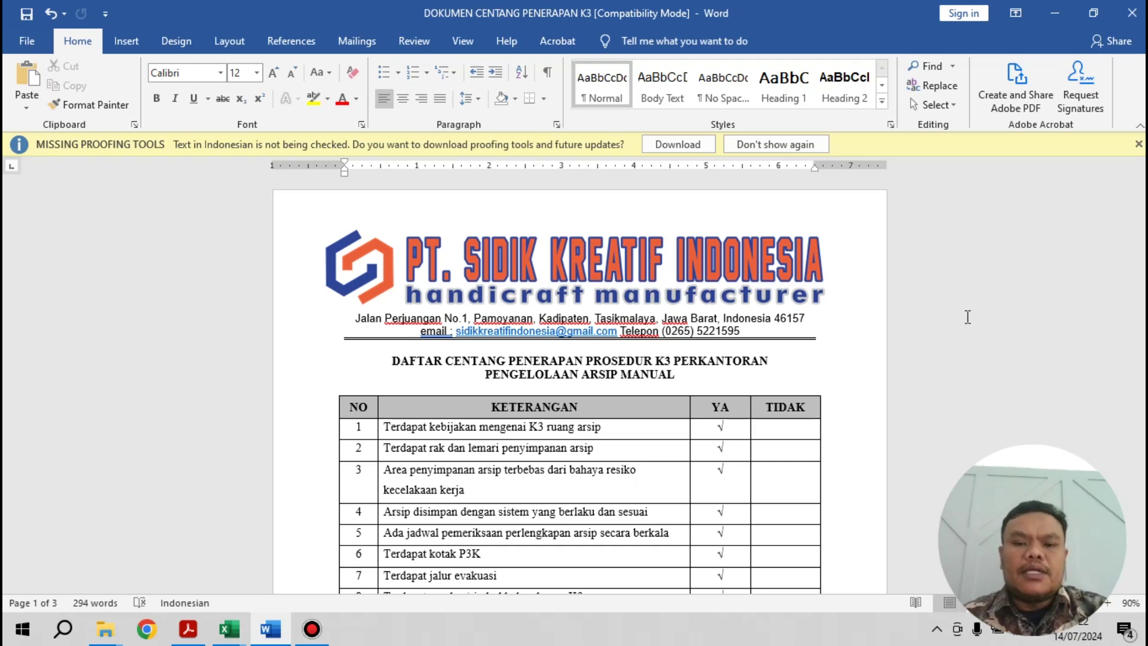
scroll(1047, 346, down, 1)
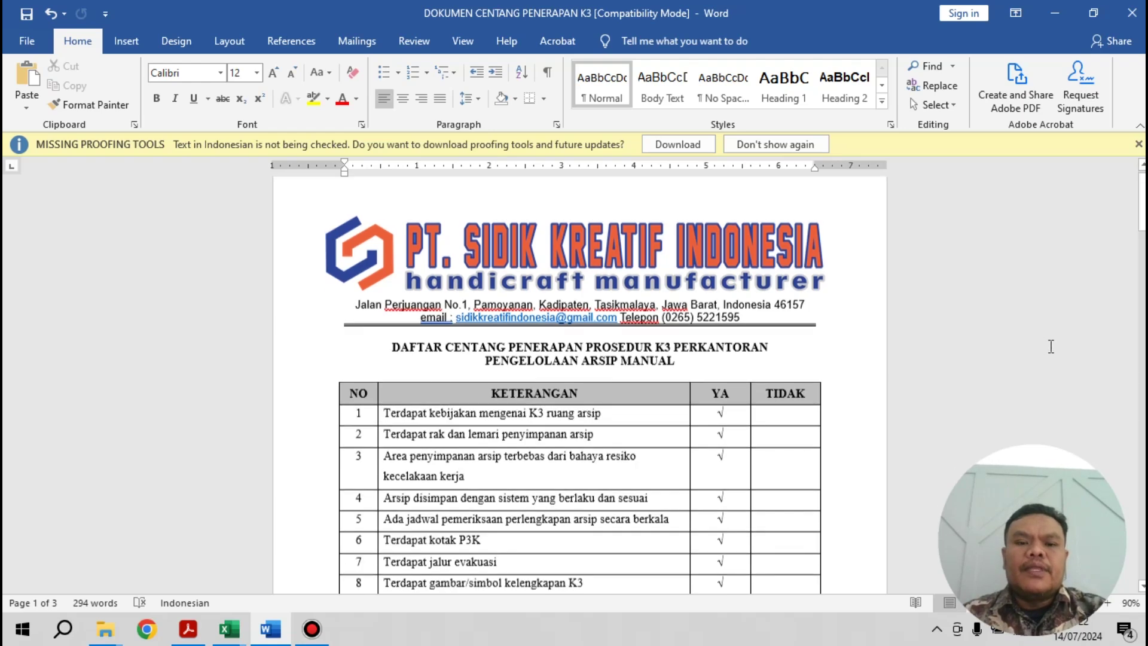